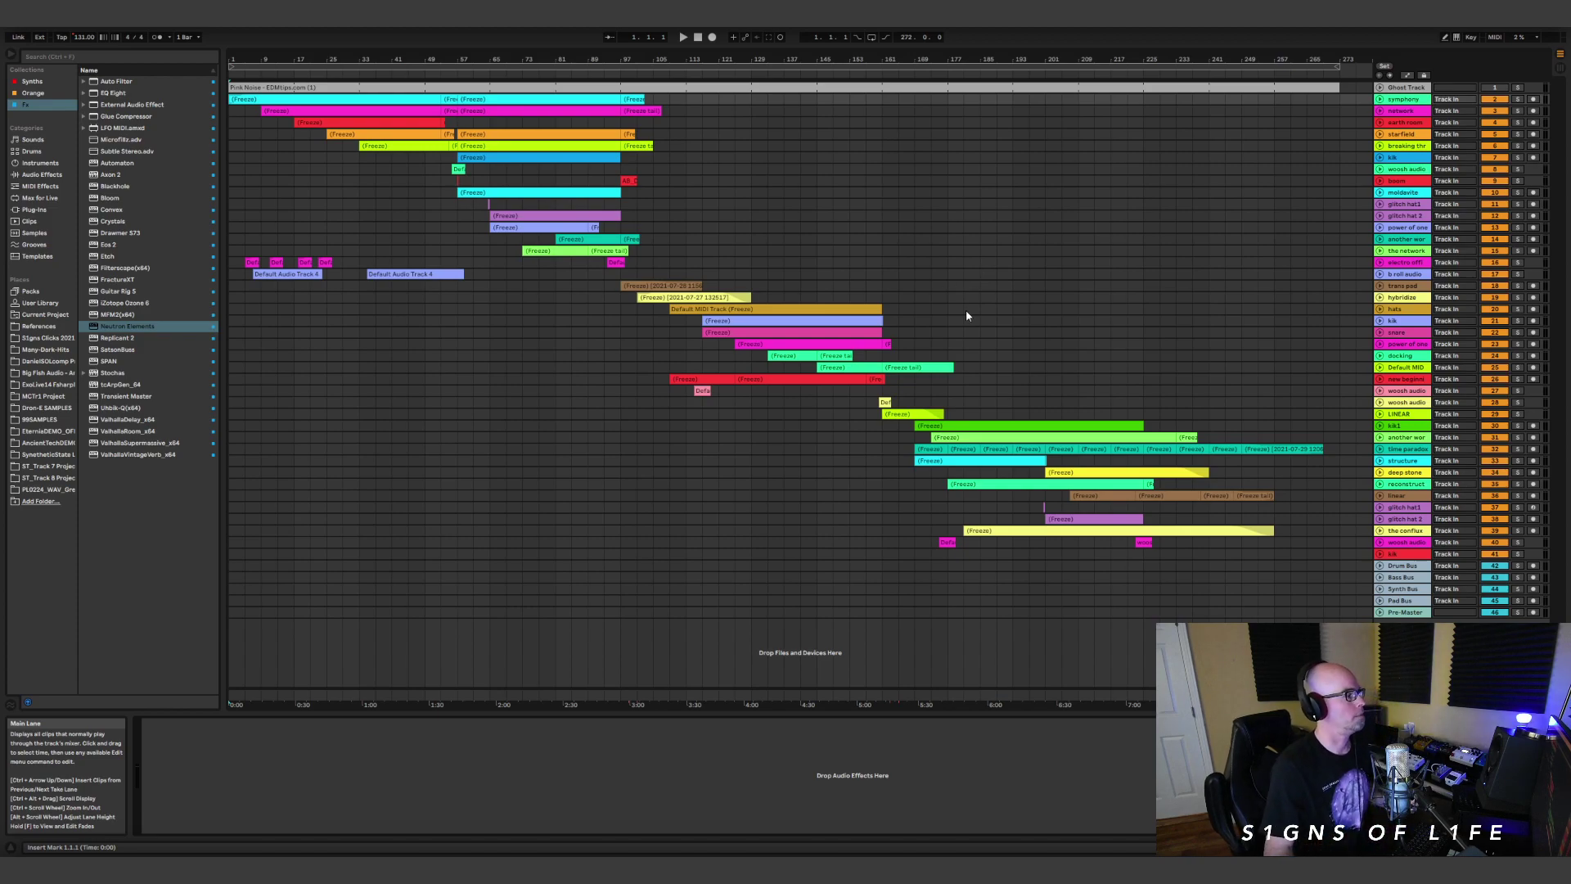
Unfold the symphony and network tracks while the arrangement plays from the top.
click(1380, 101)
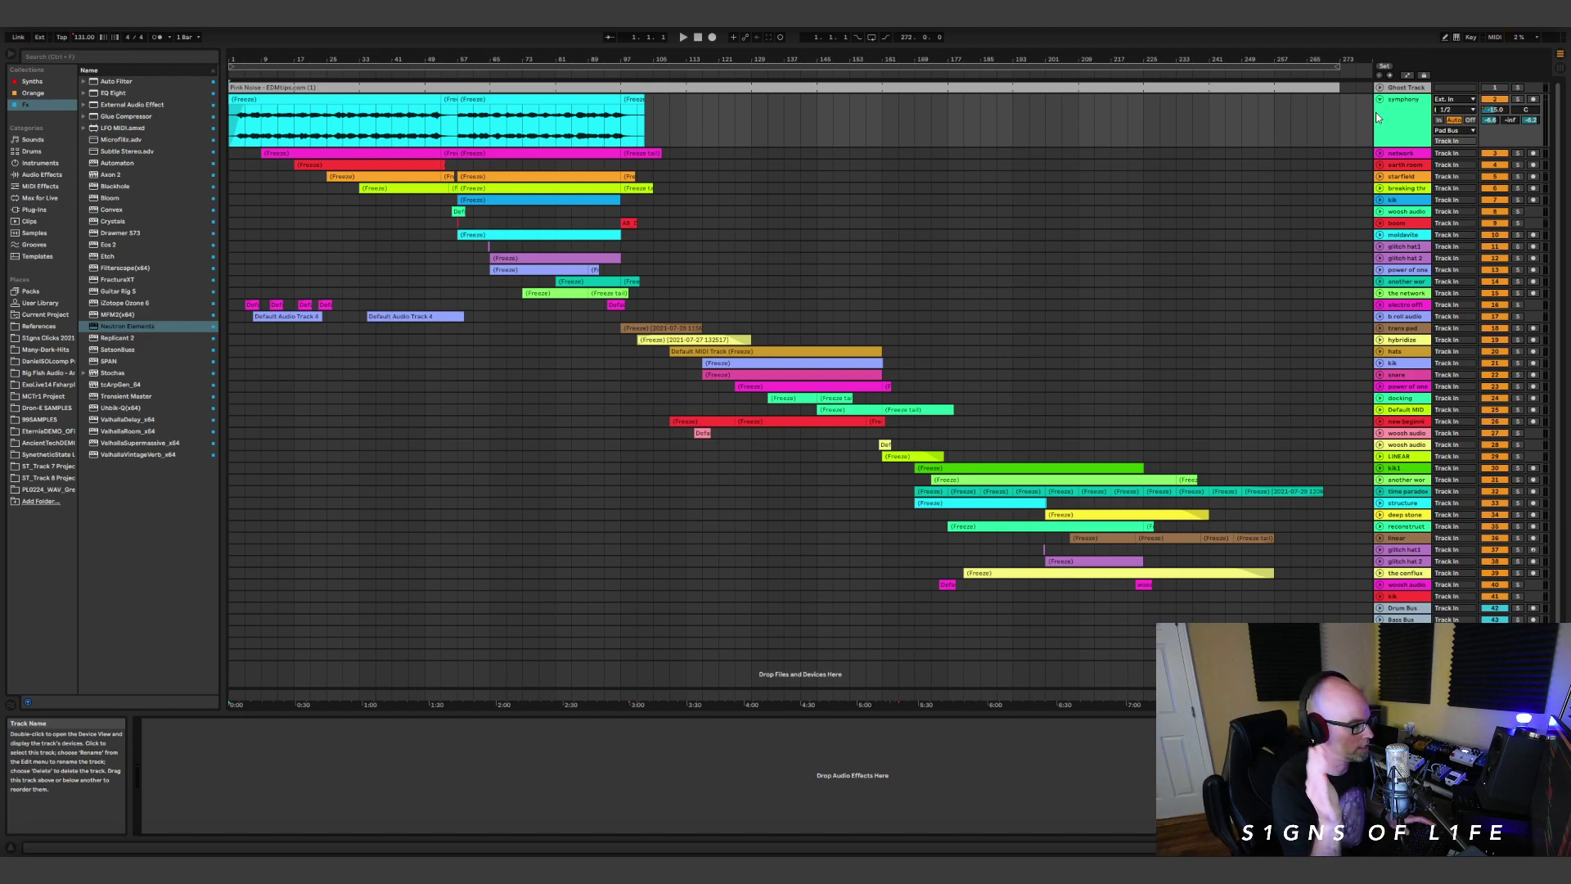
key(space)
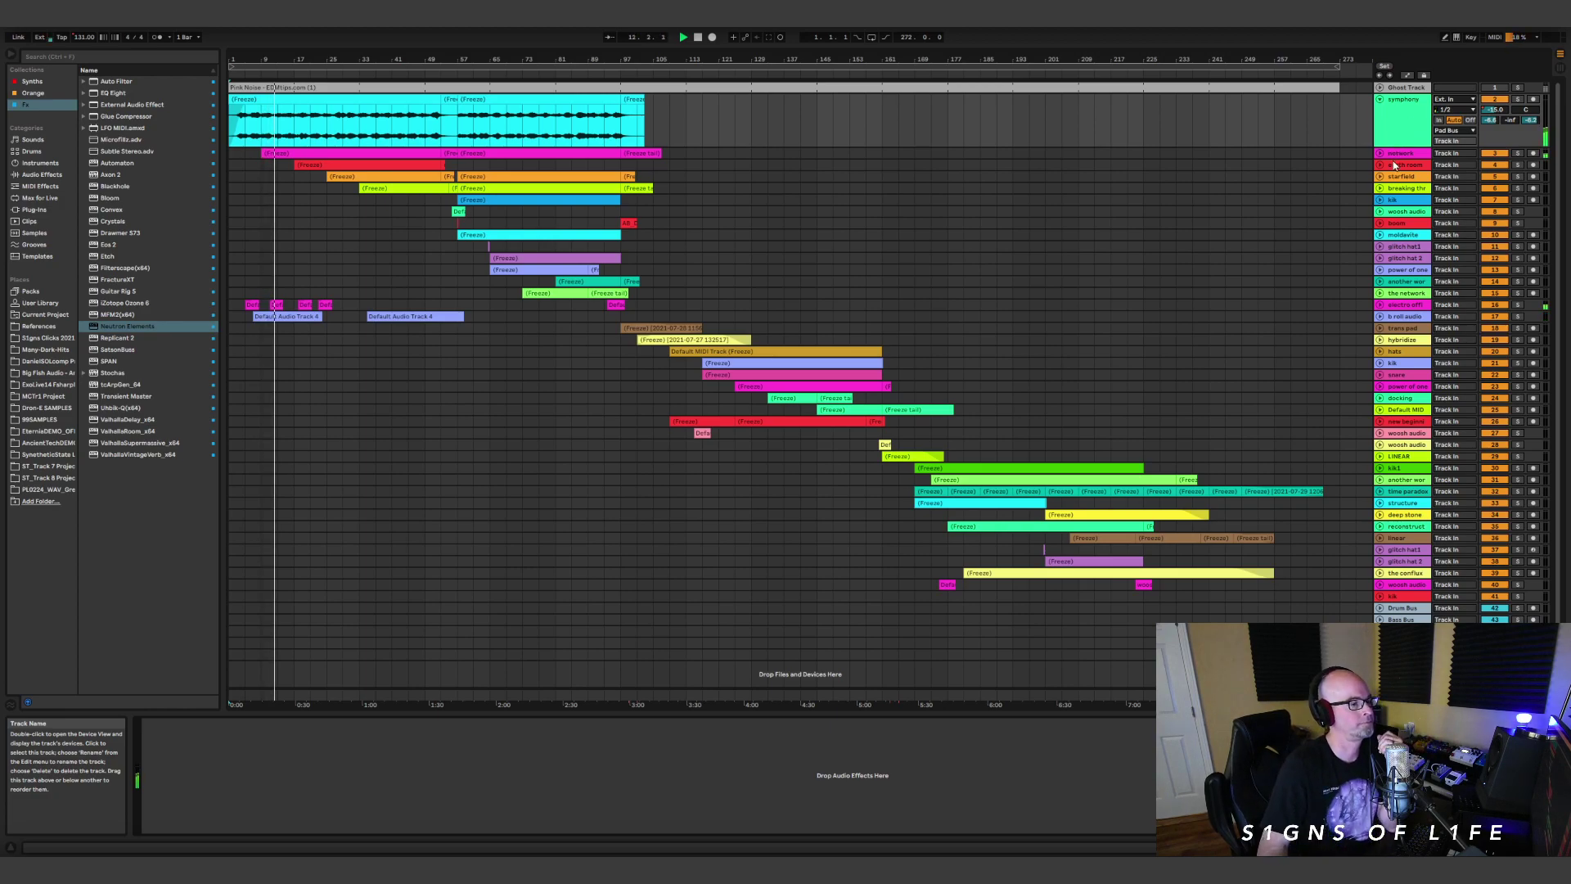
click(1380, 153)
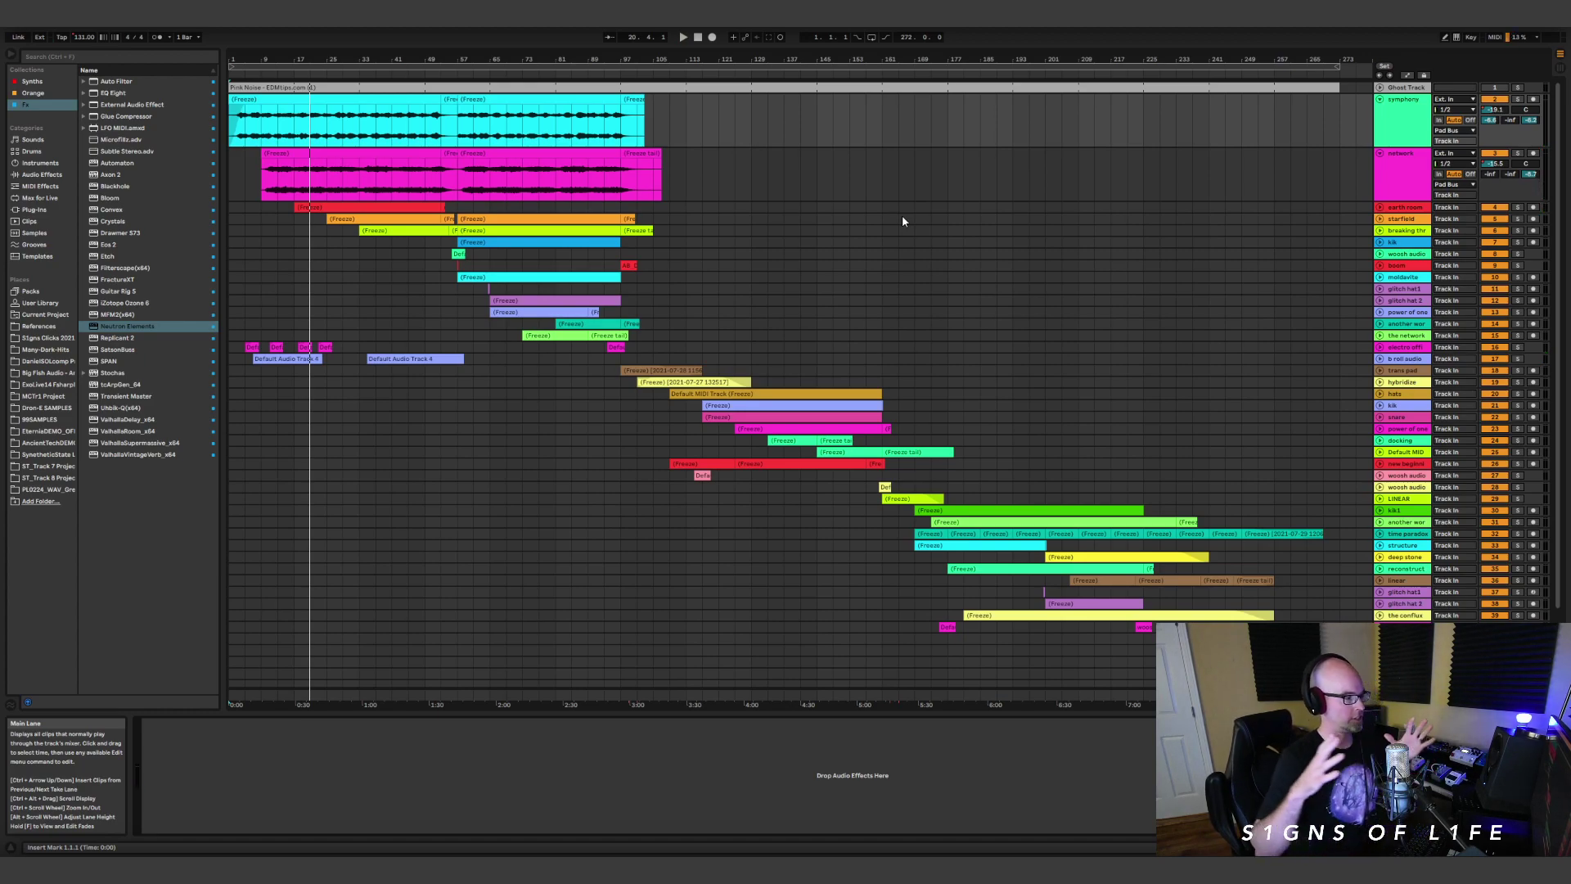
Unfold the pink hits and b roll audio tracks, zoom into the first 44 bars, and play from bar 5.
click(1380, 347)
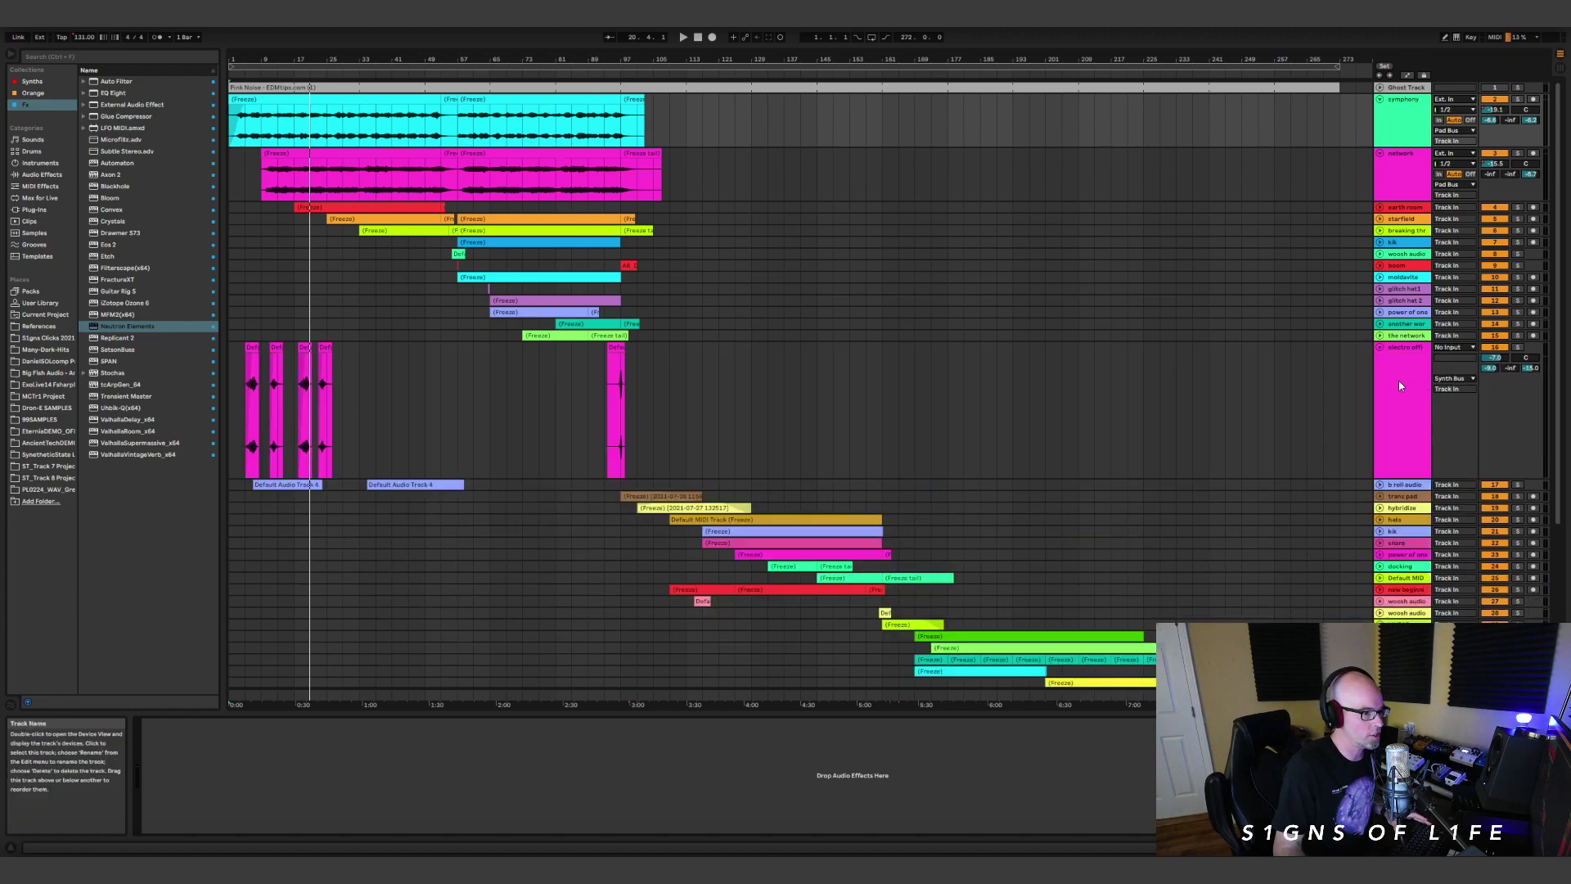
click(1380, 485)
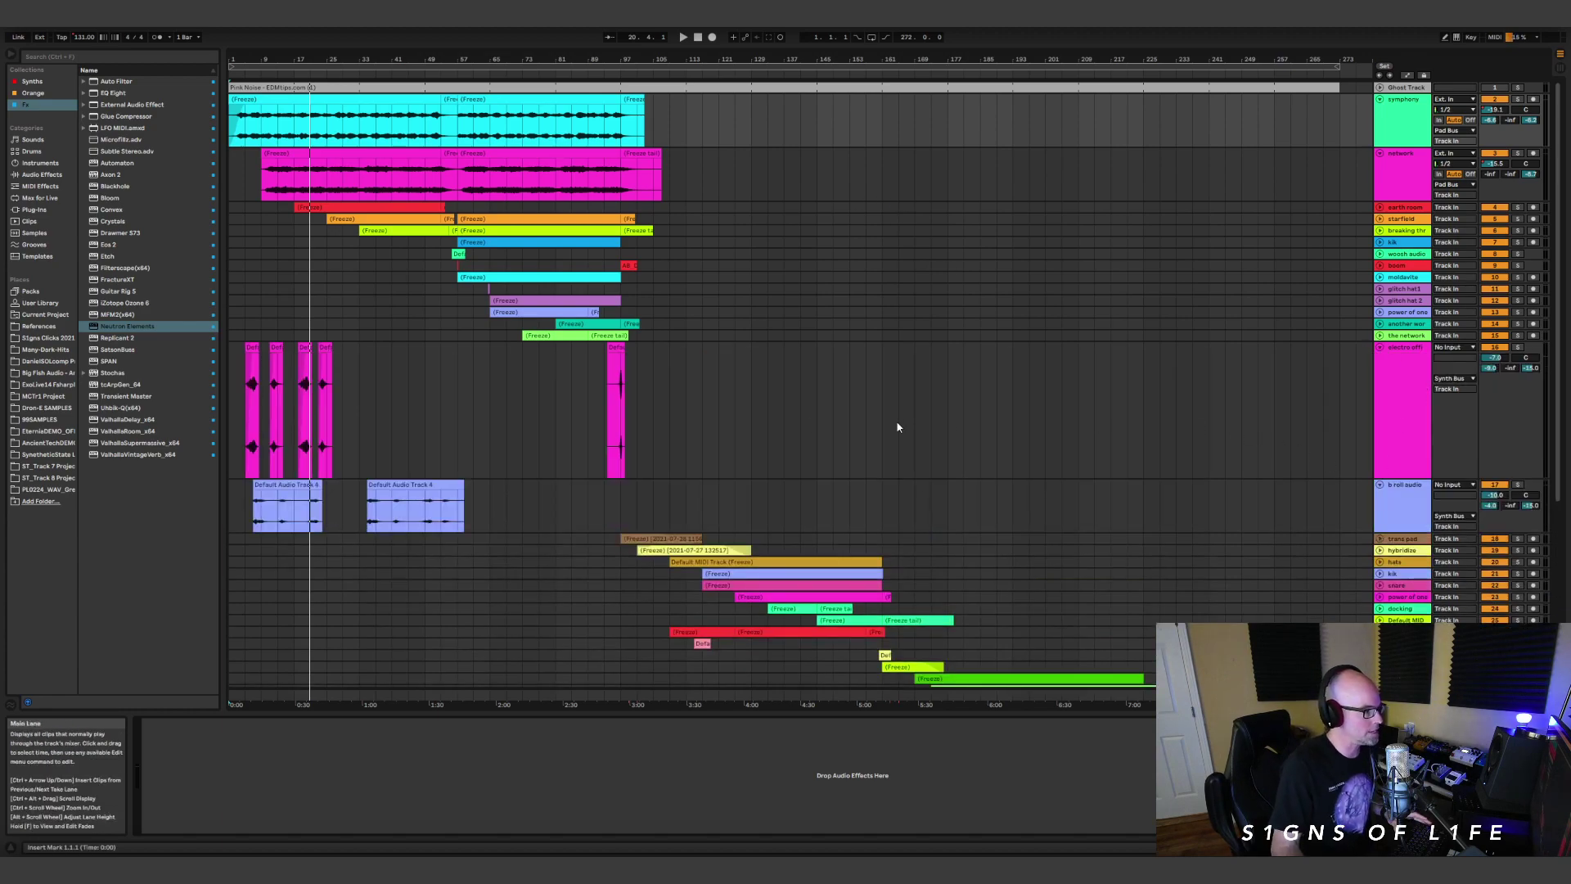
click(243, 383)
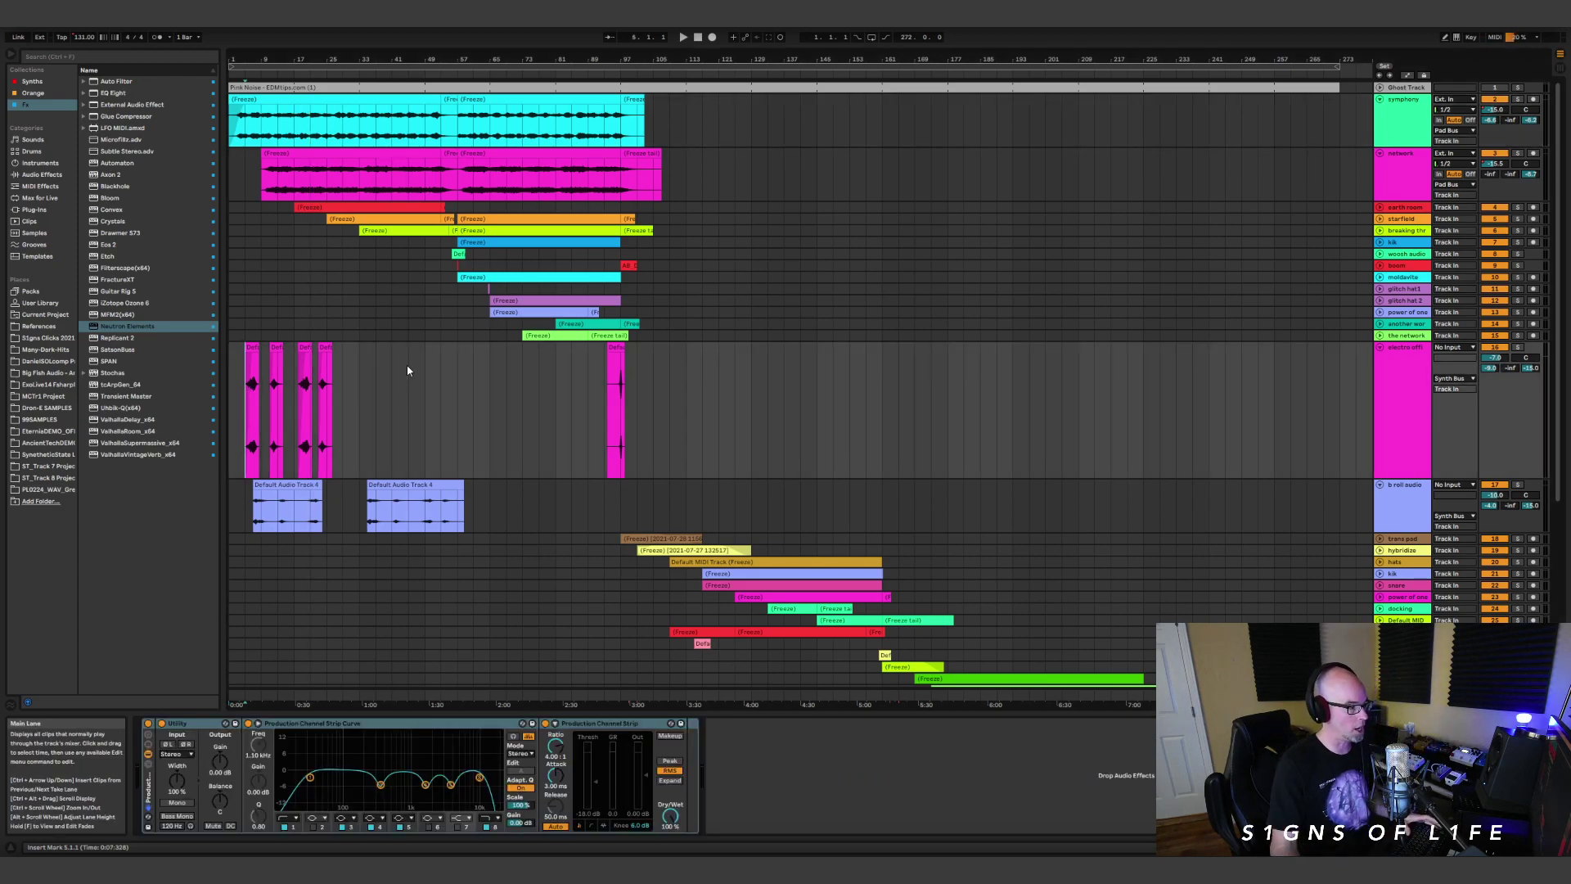
drag(250, 57, 250, 90)
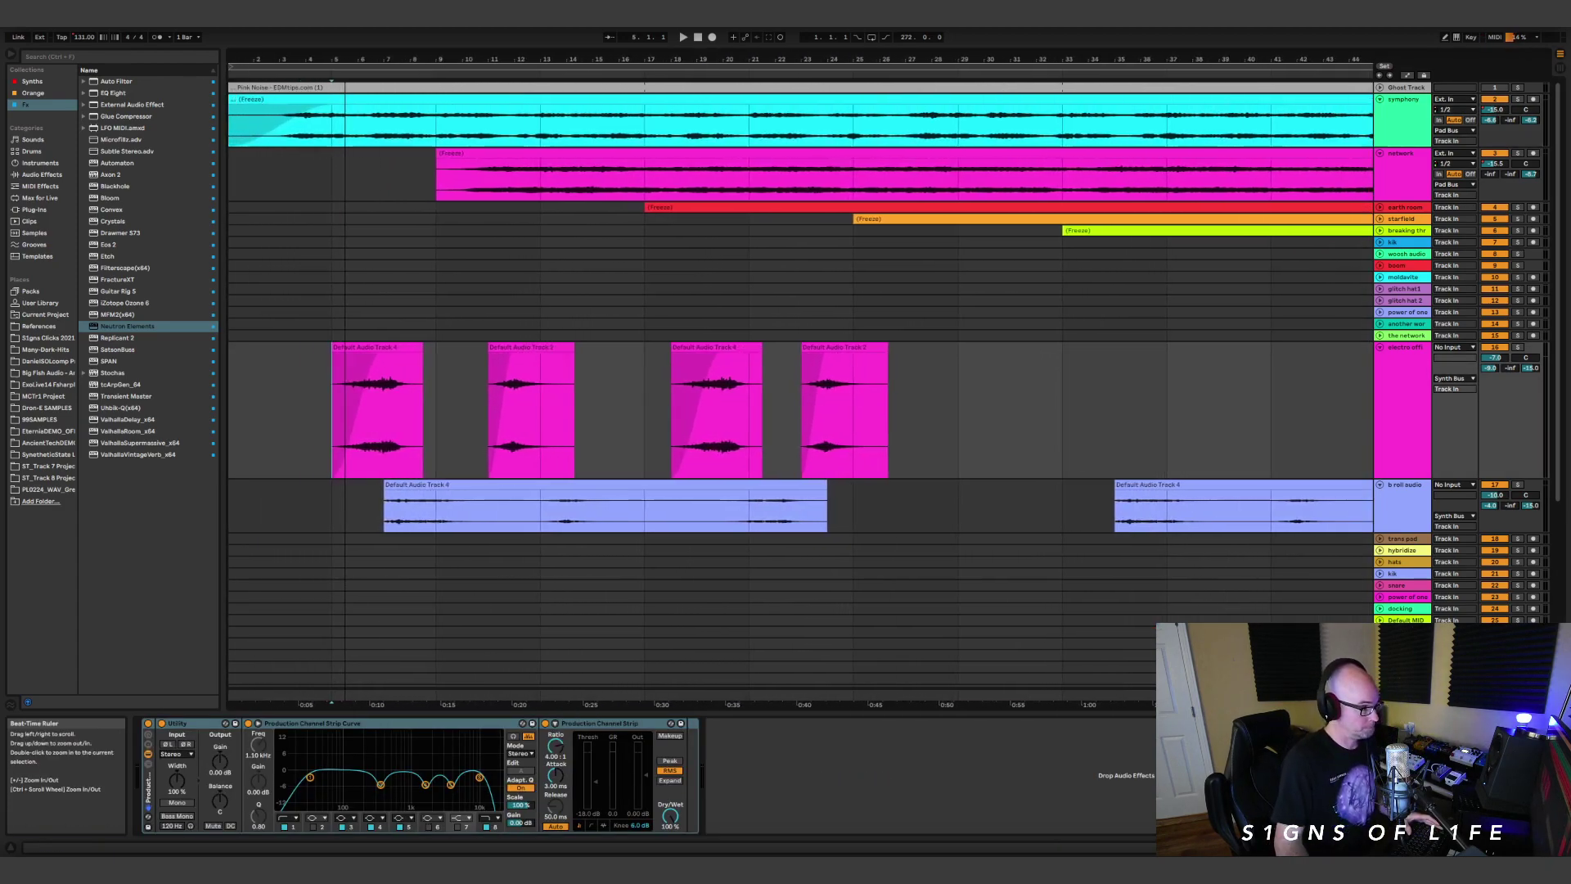
key(space)
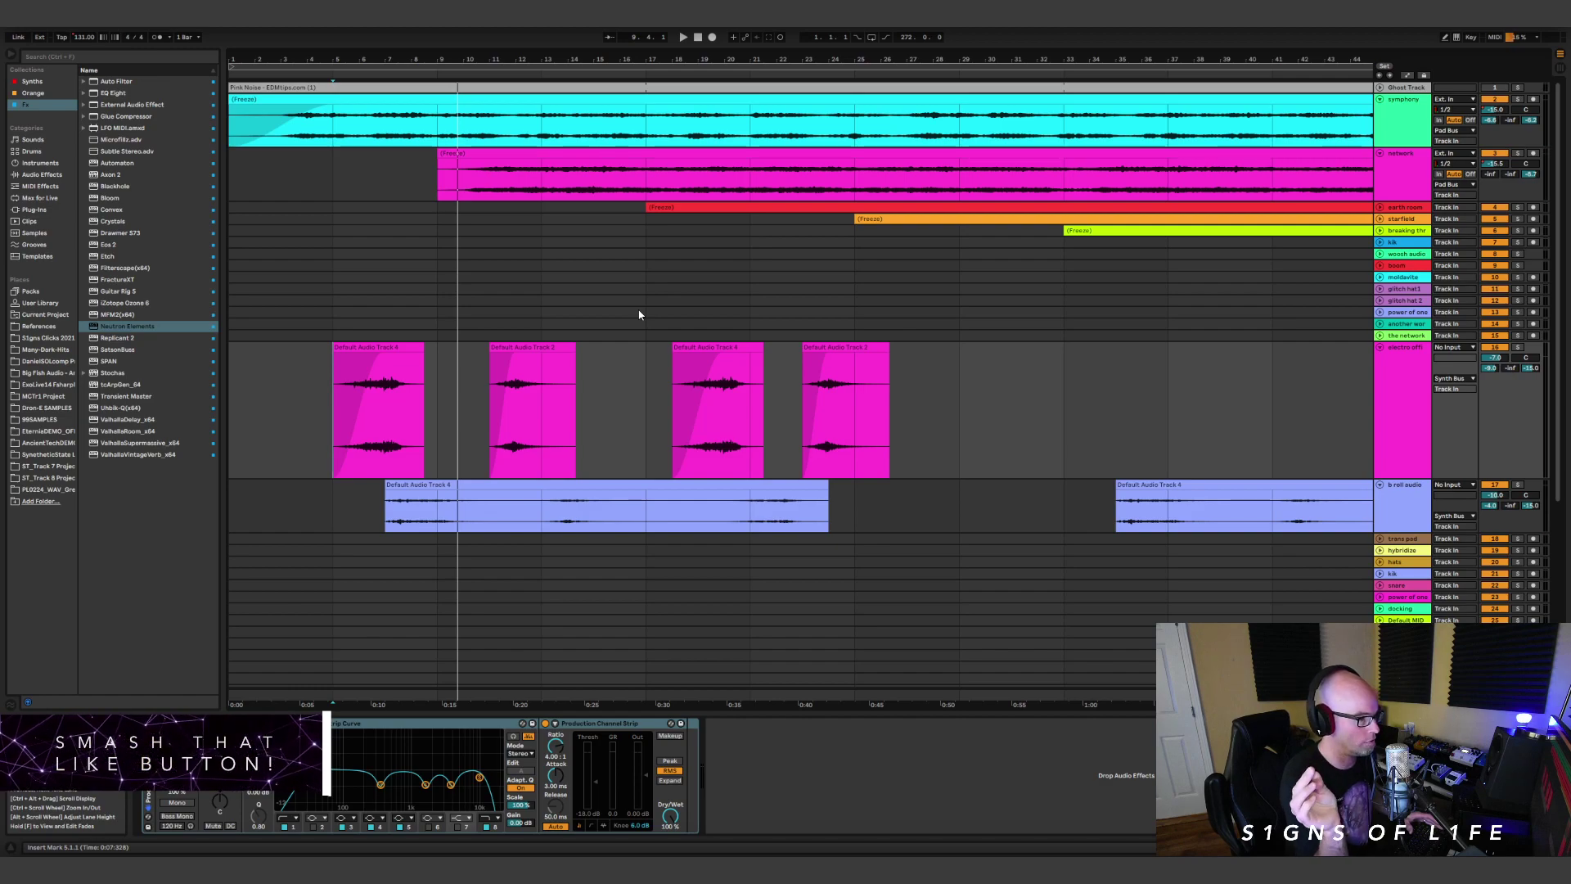
key(space)
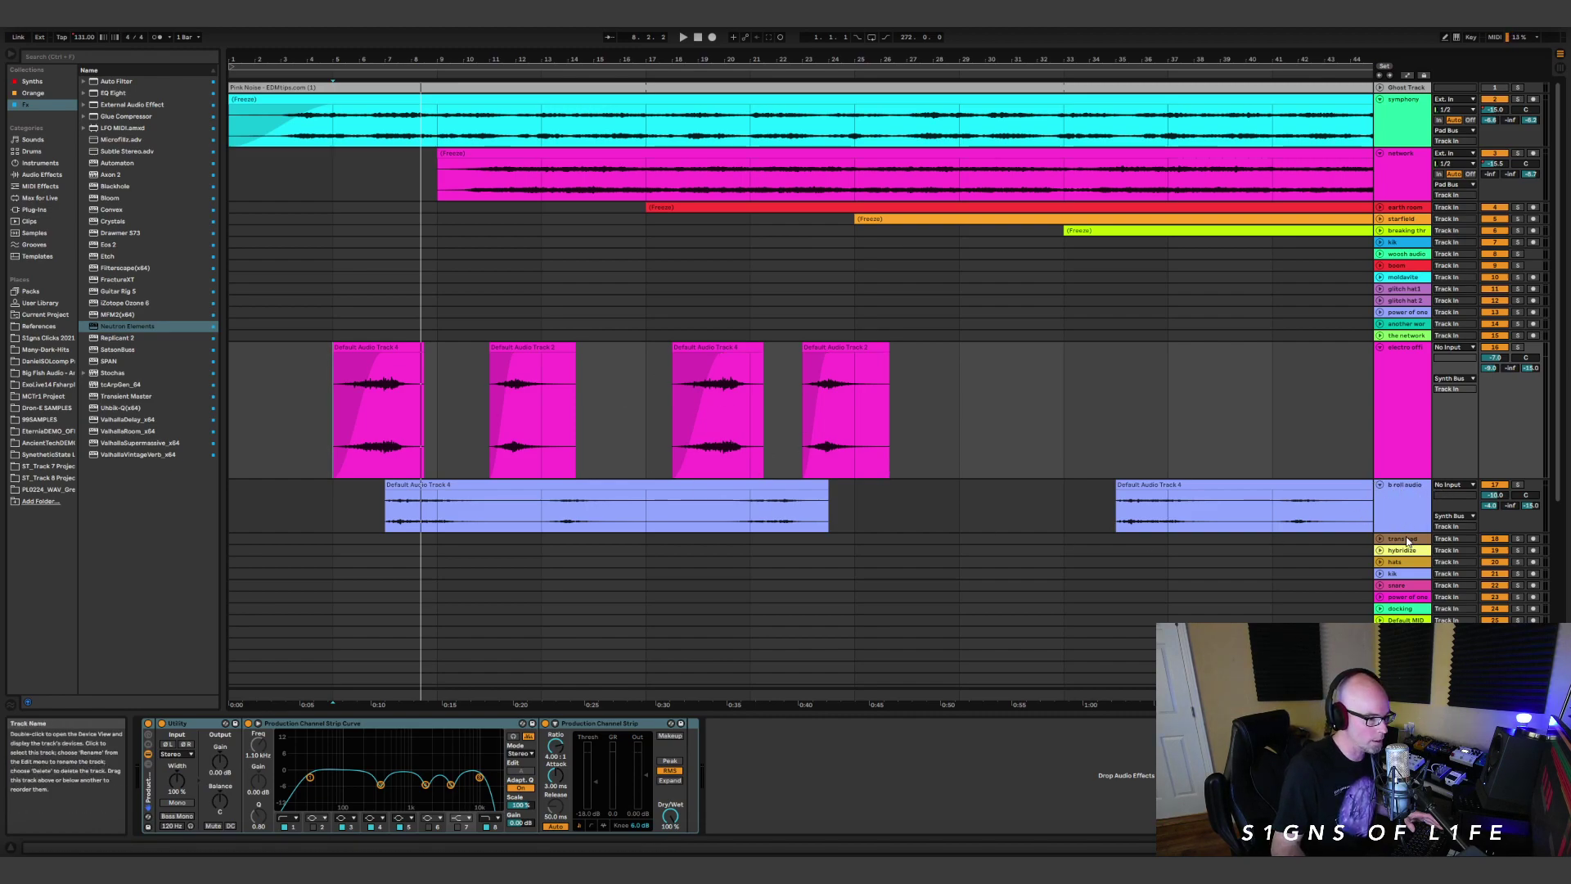
Make the b roll audio track taller, zoom out to bars 7–79, and play from a slightly earlier point.
drag(1406, 533, 1405, 647)
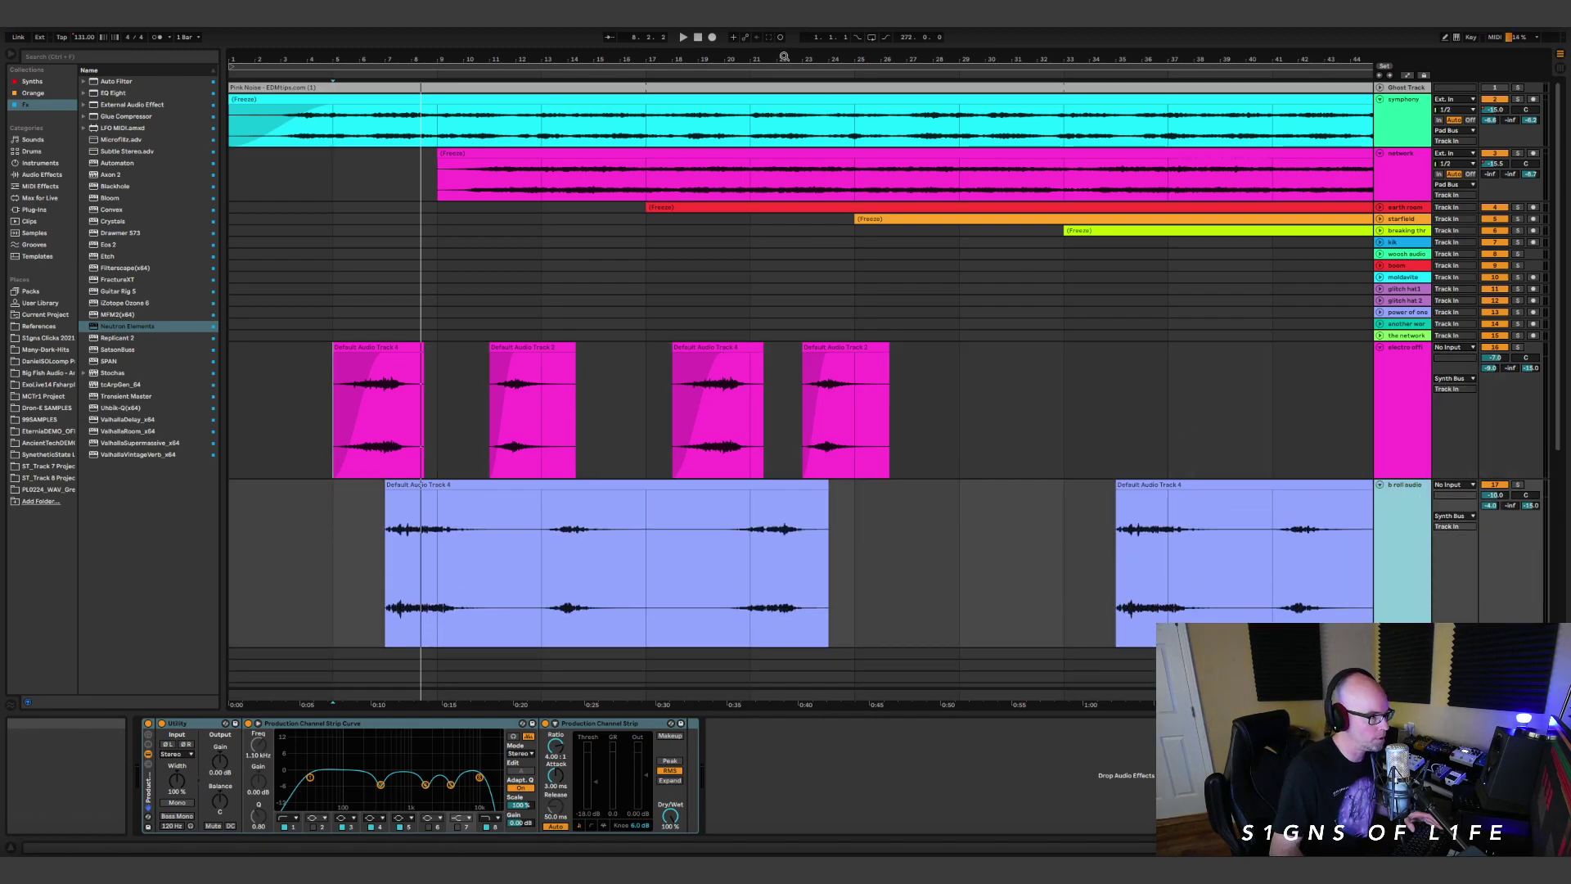
drag(1183, 59, 464, 553)
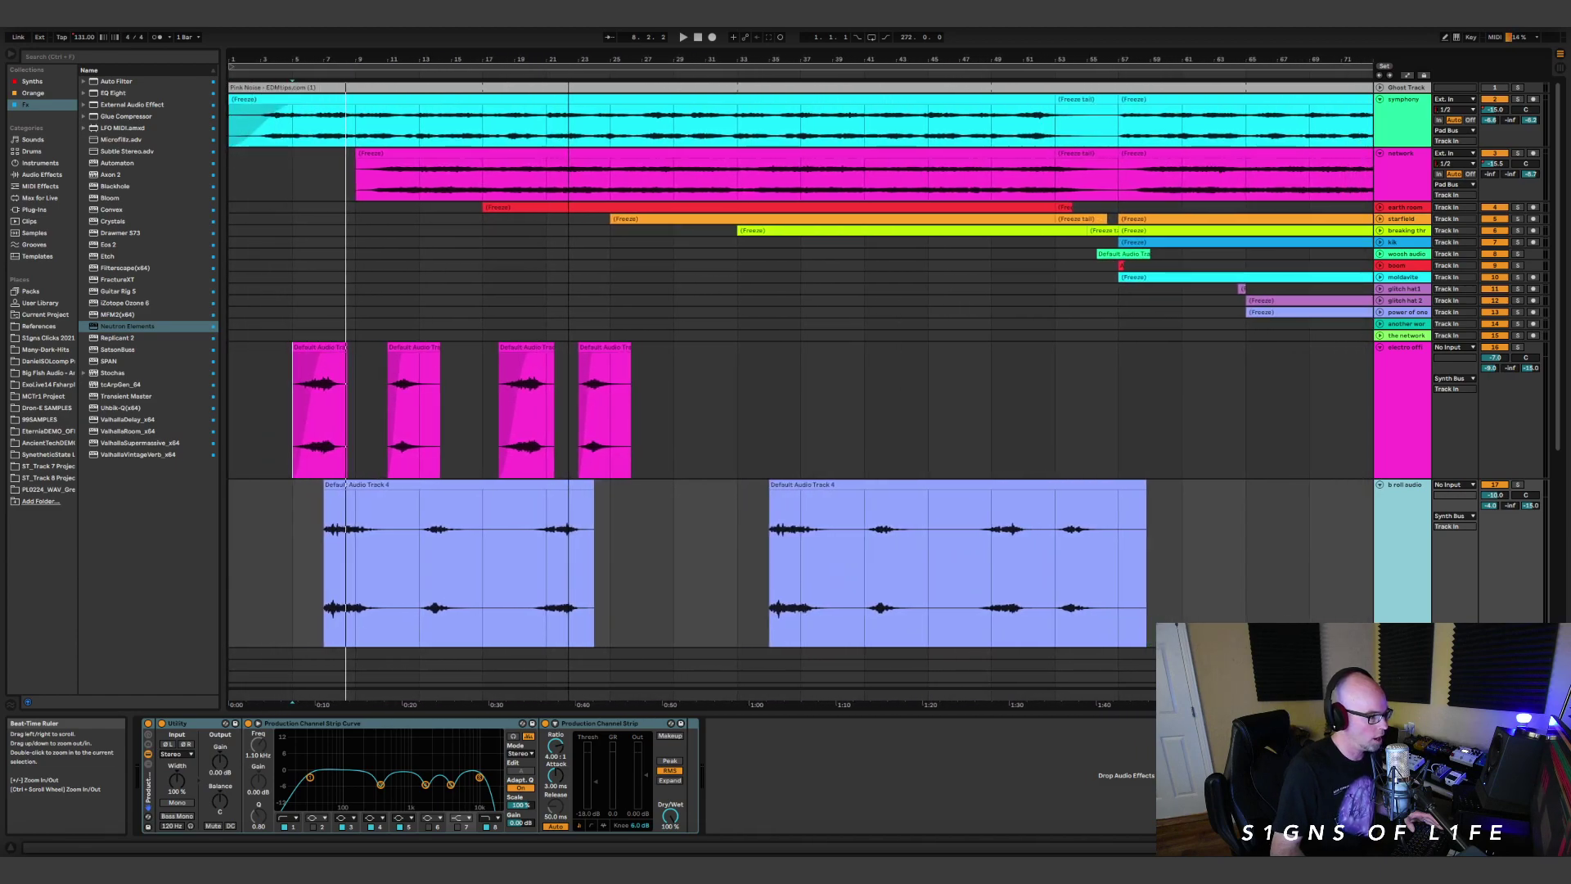
click(325, 543)
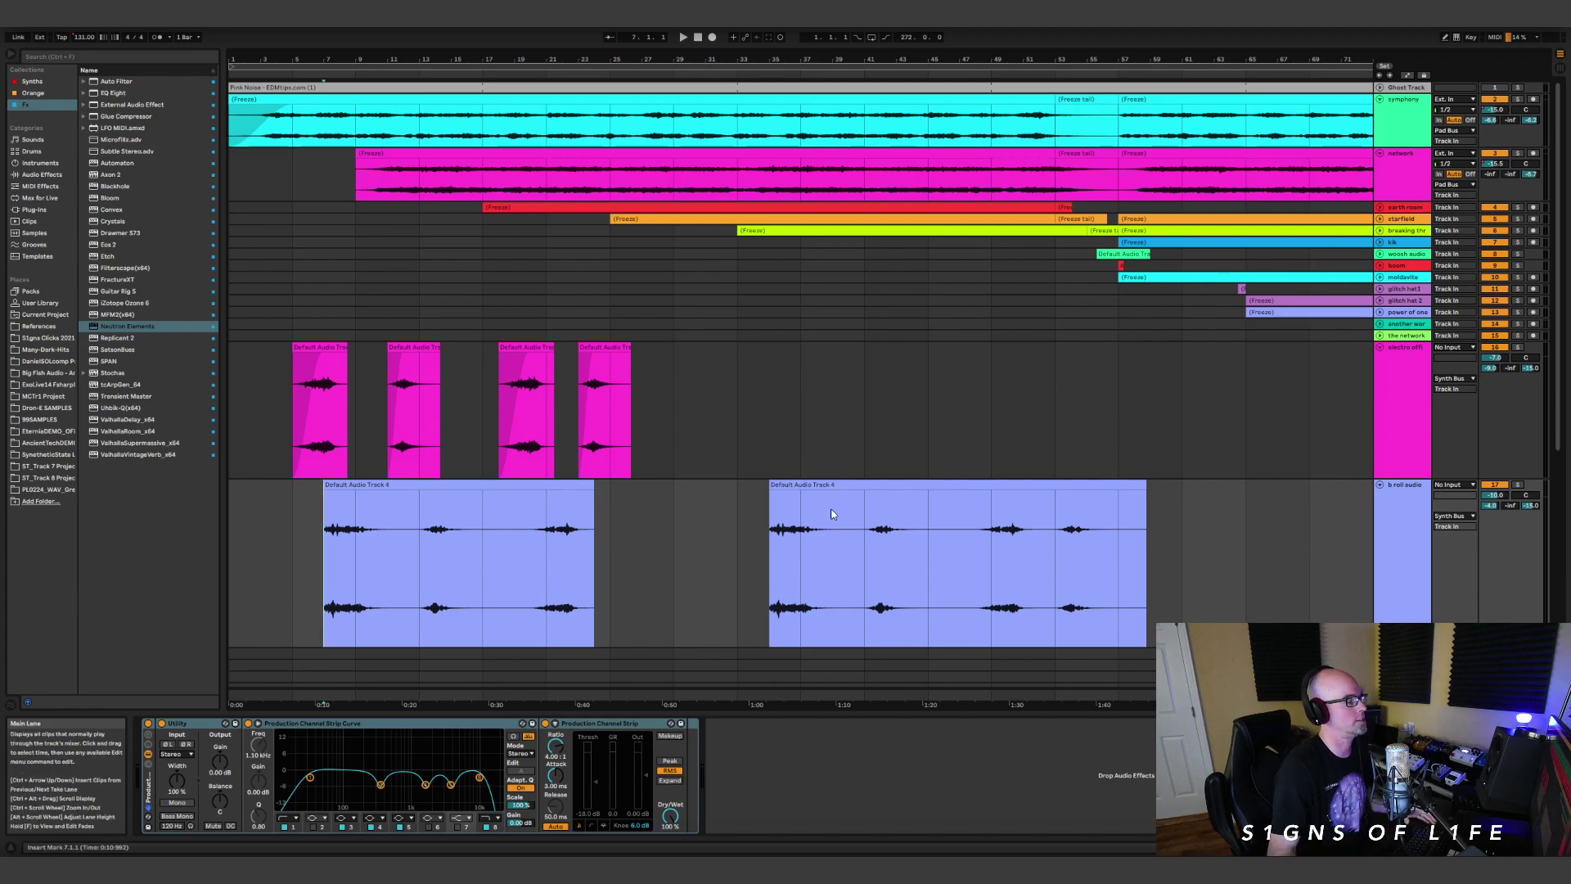
key(space)
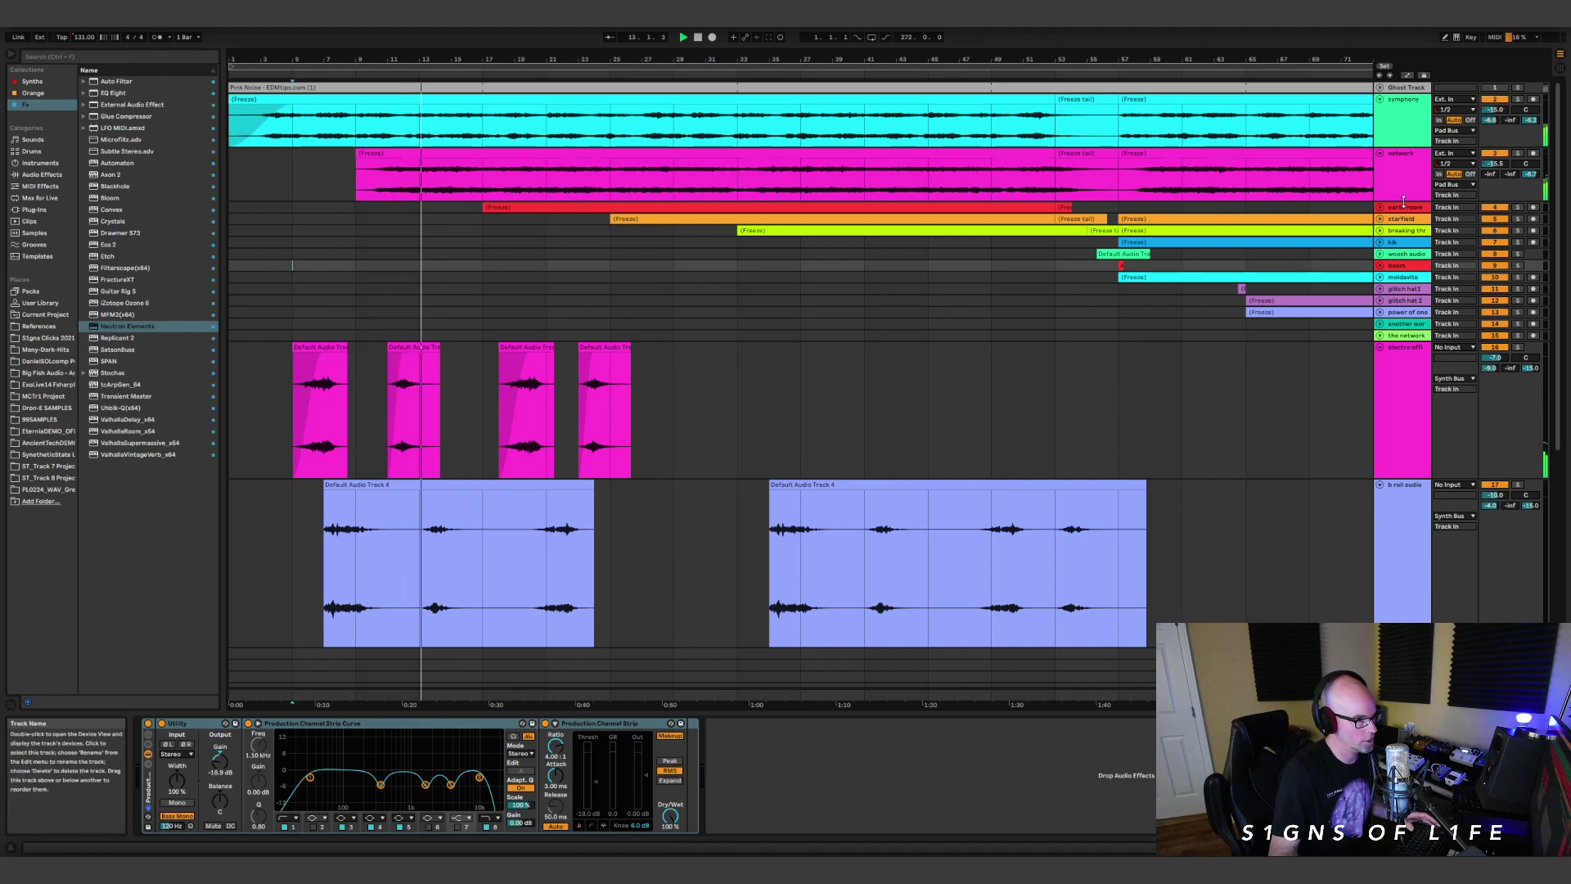
Make the network track taller and unfold the earth room, starfield and breaking through tracks.
drag(1406, 203, 1407, 255)
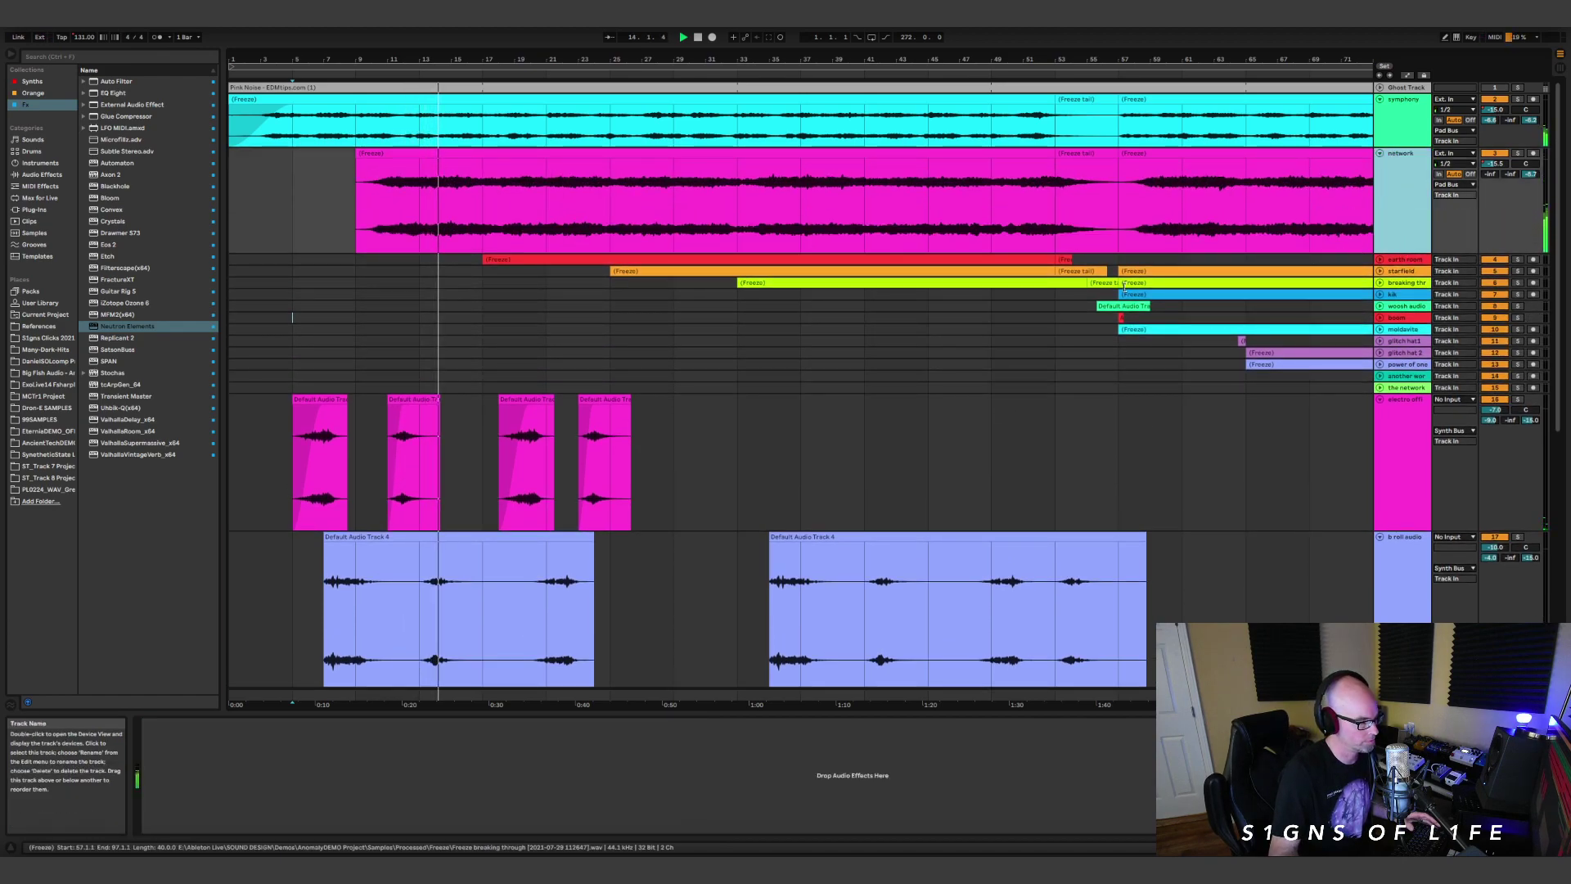
scroll(1091, 306, down, 1)
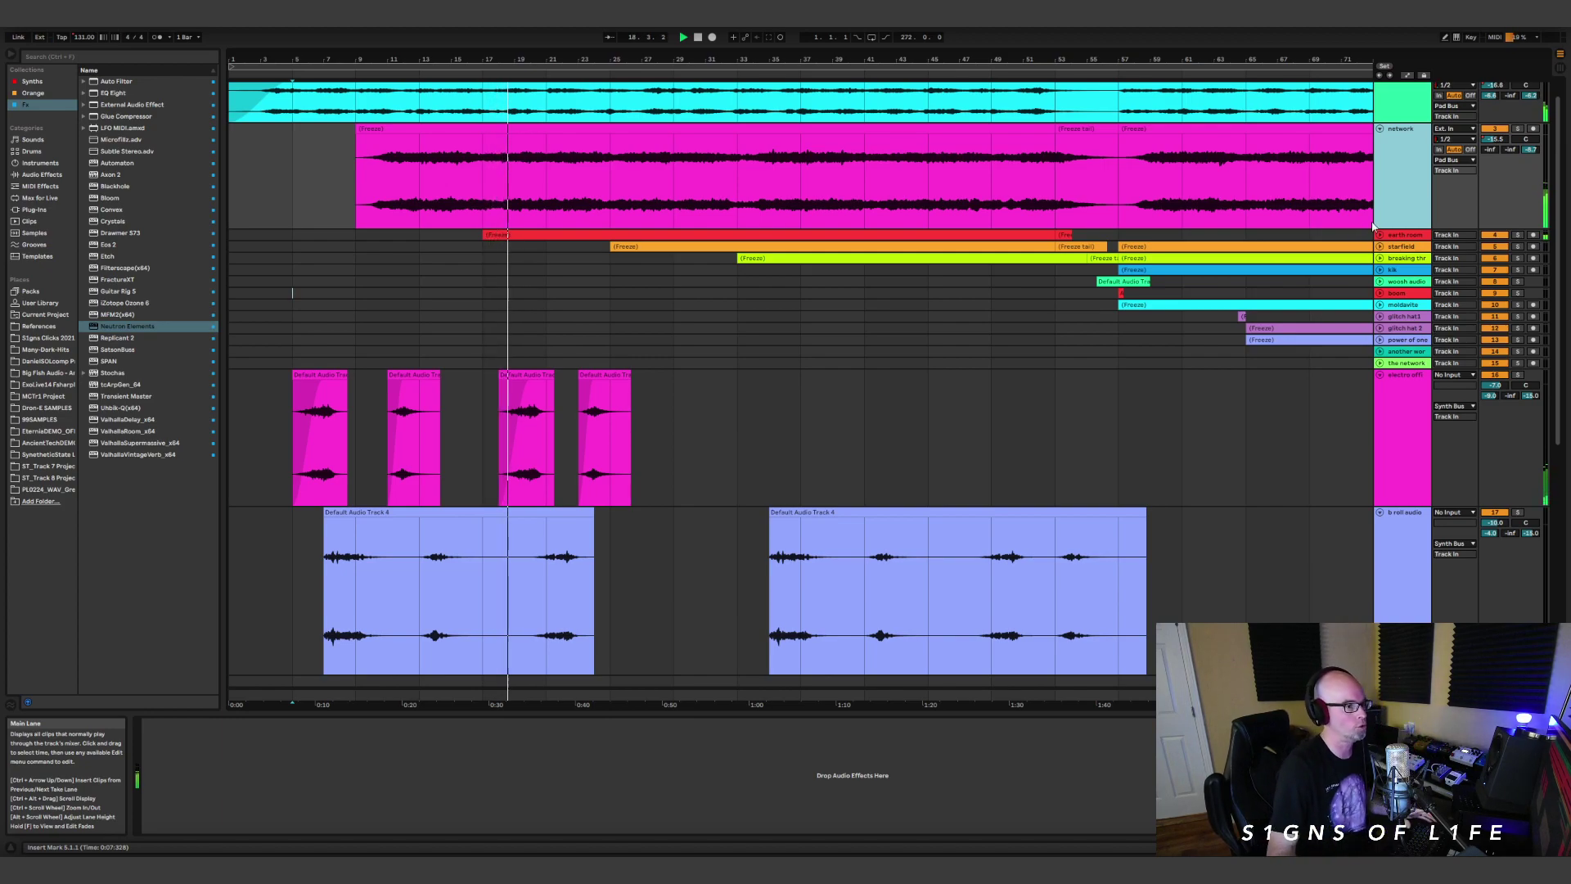
key(Right)
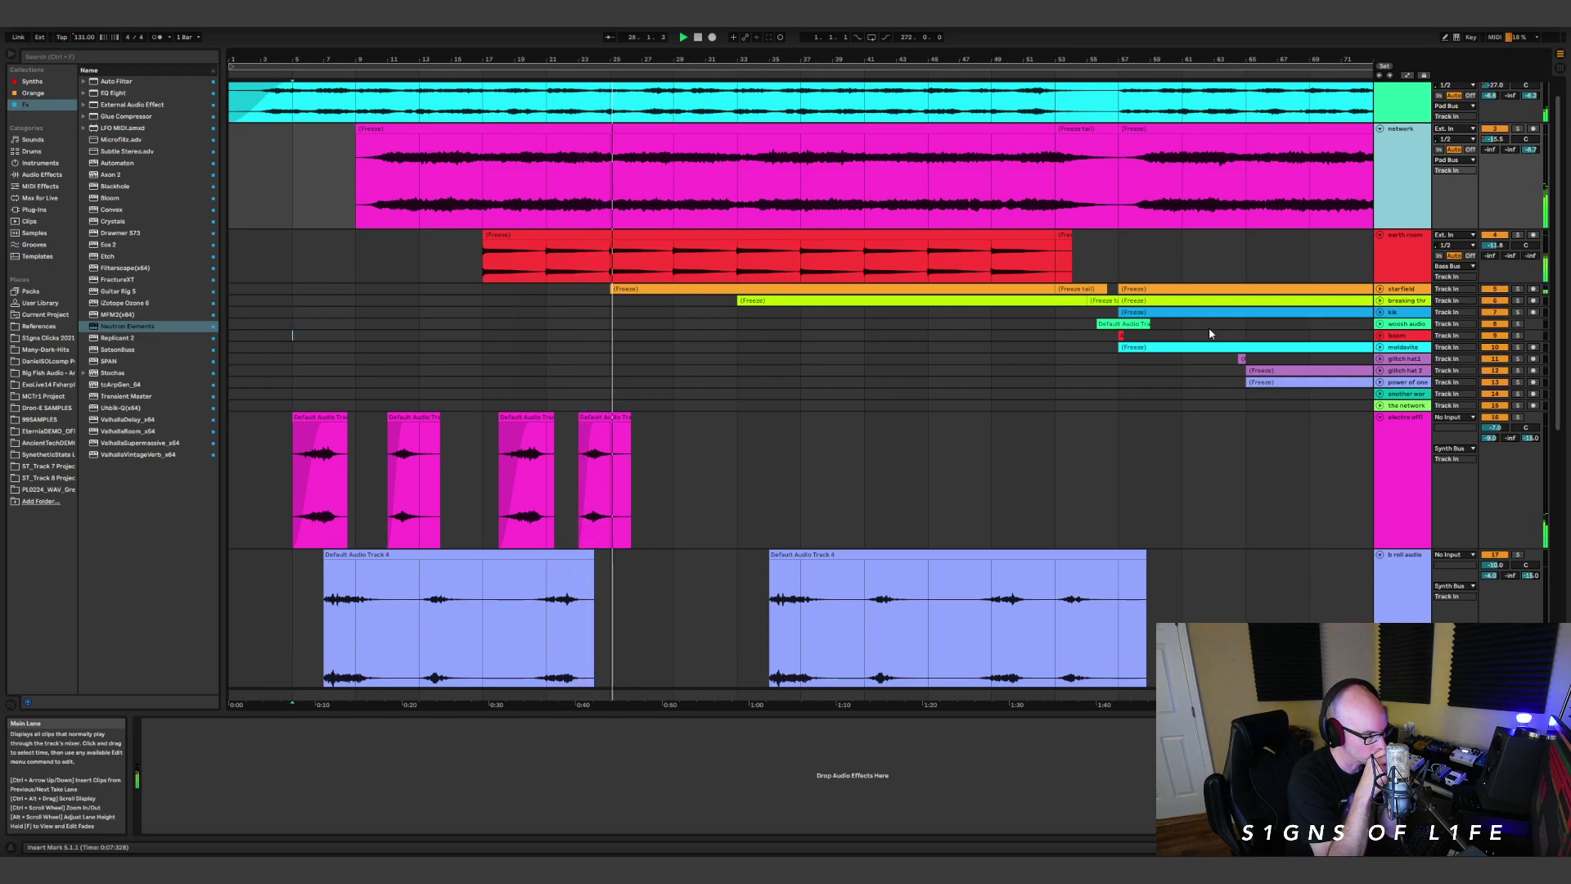
click(1379, 289)
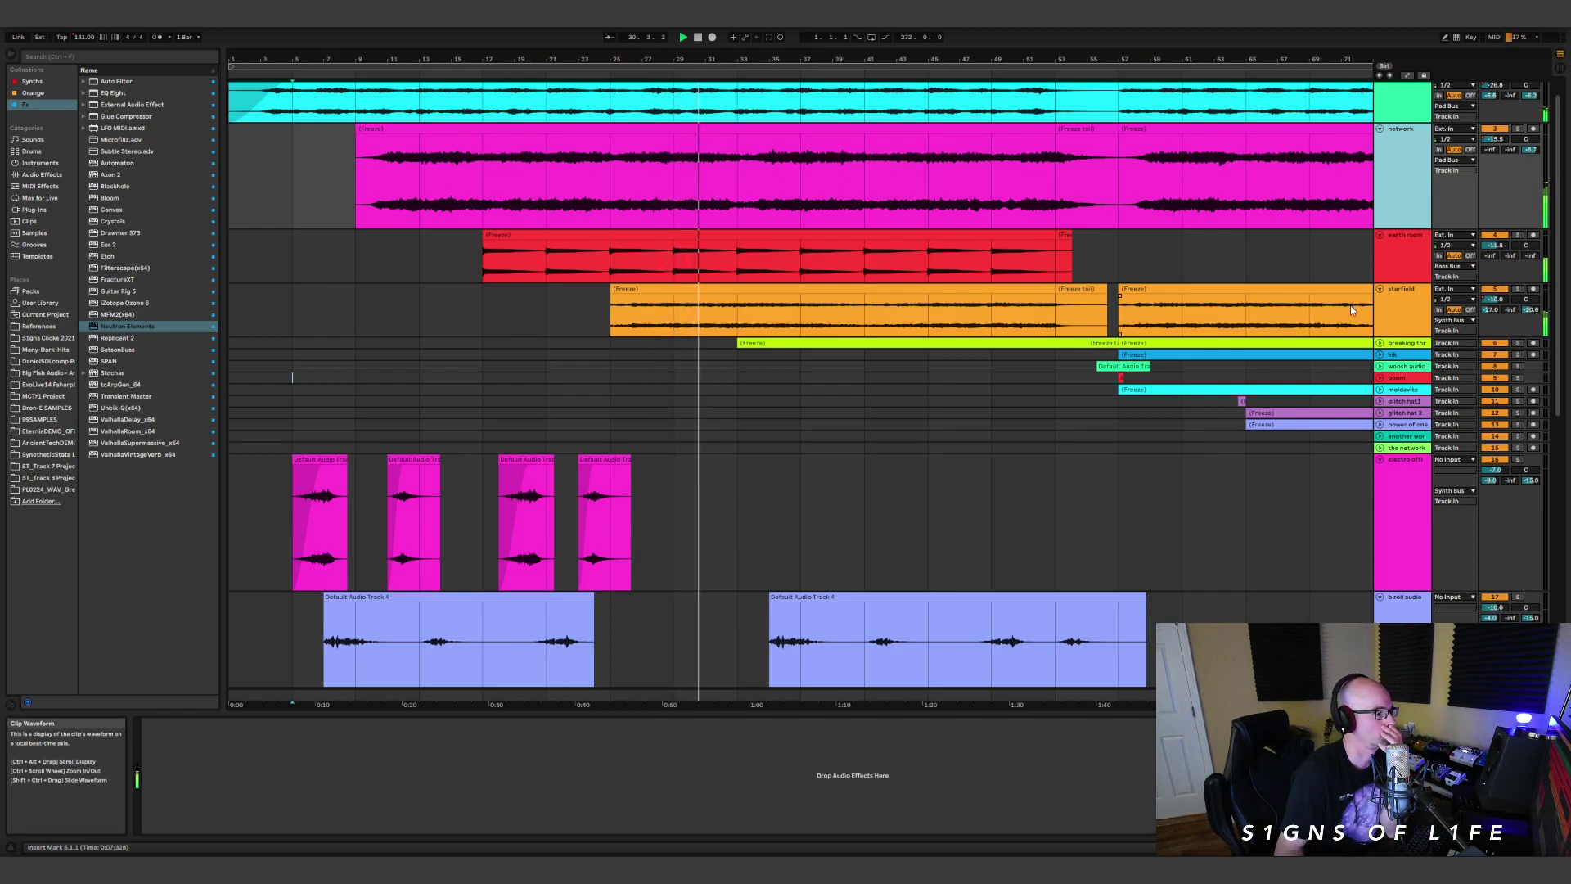
click(1381, 343)
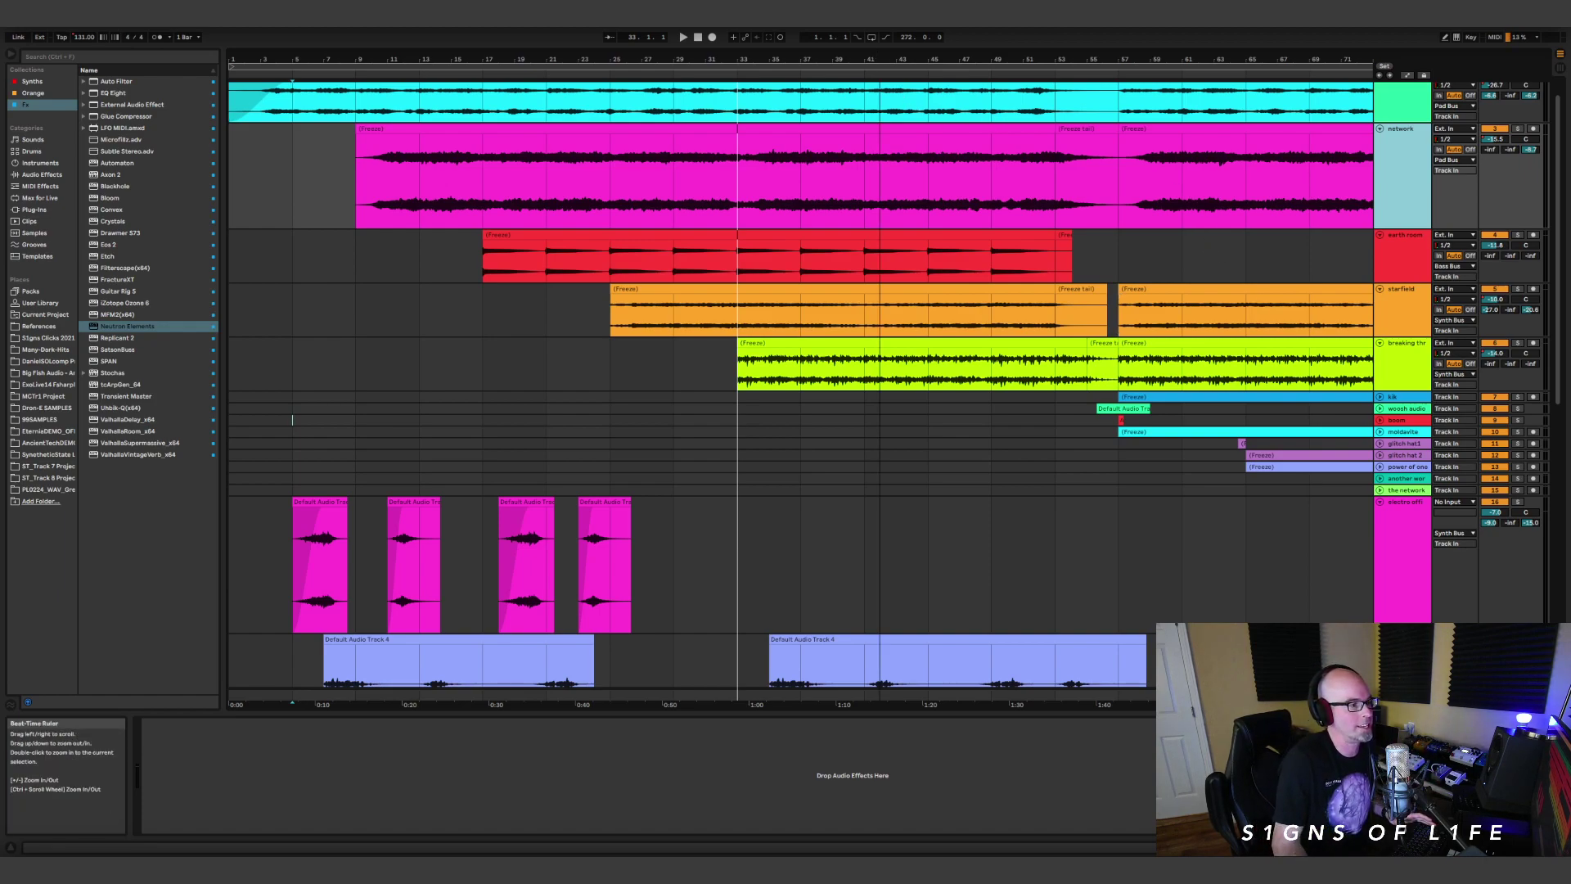
Zoom out to bars 5–105, set the start point at bar 33, then show the whole arrangement.
drag(1195, 59, 1195, 37)
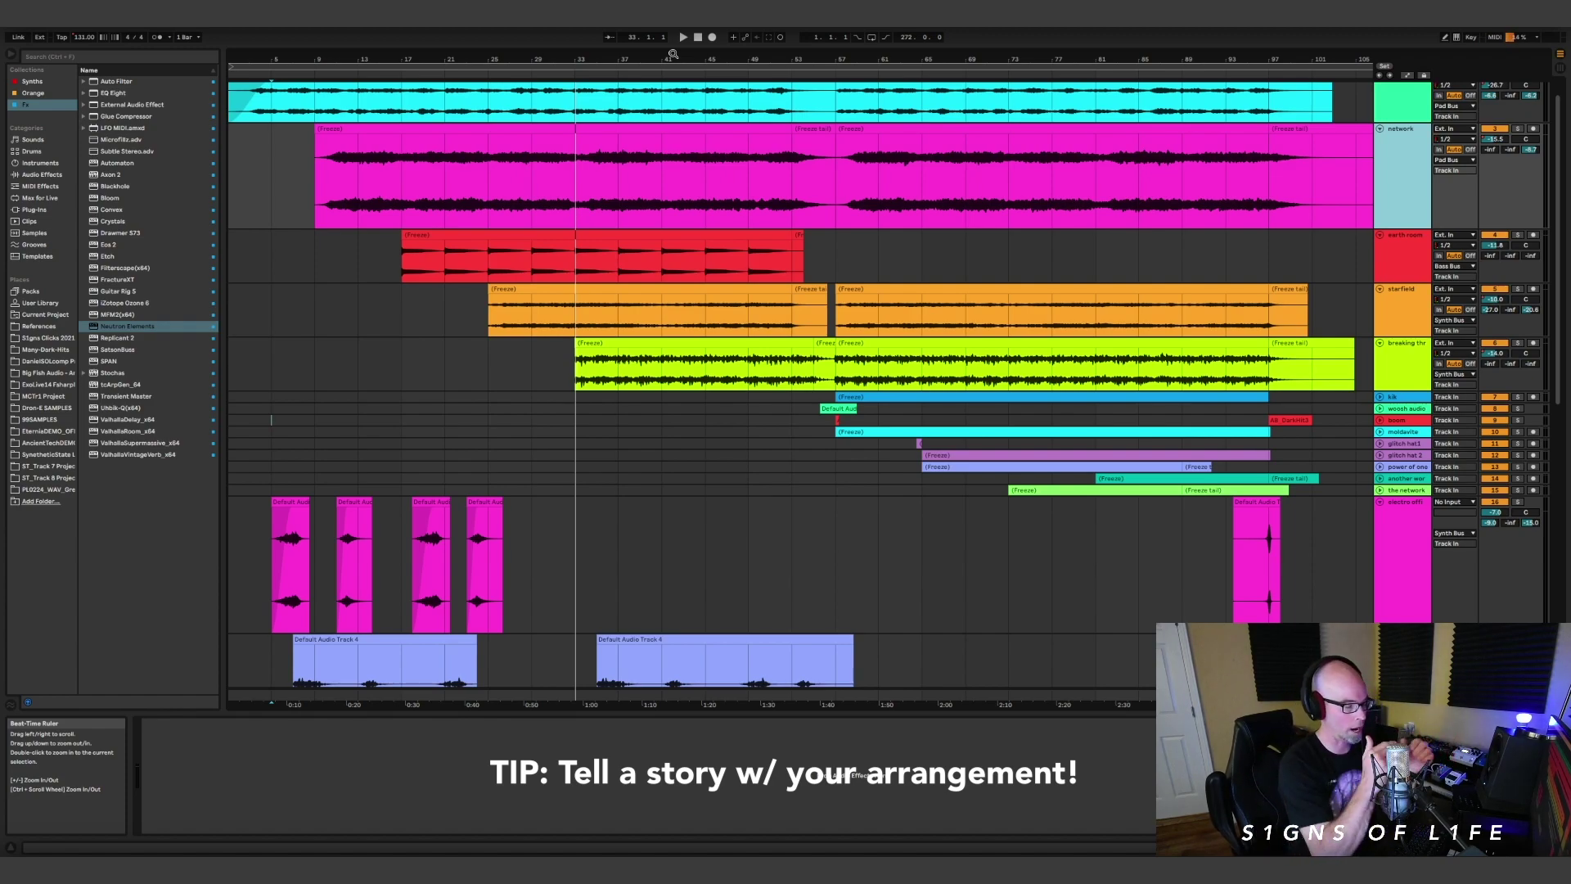
click(576, 376)
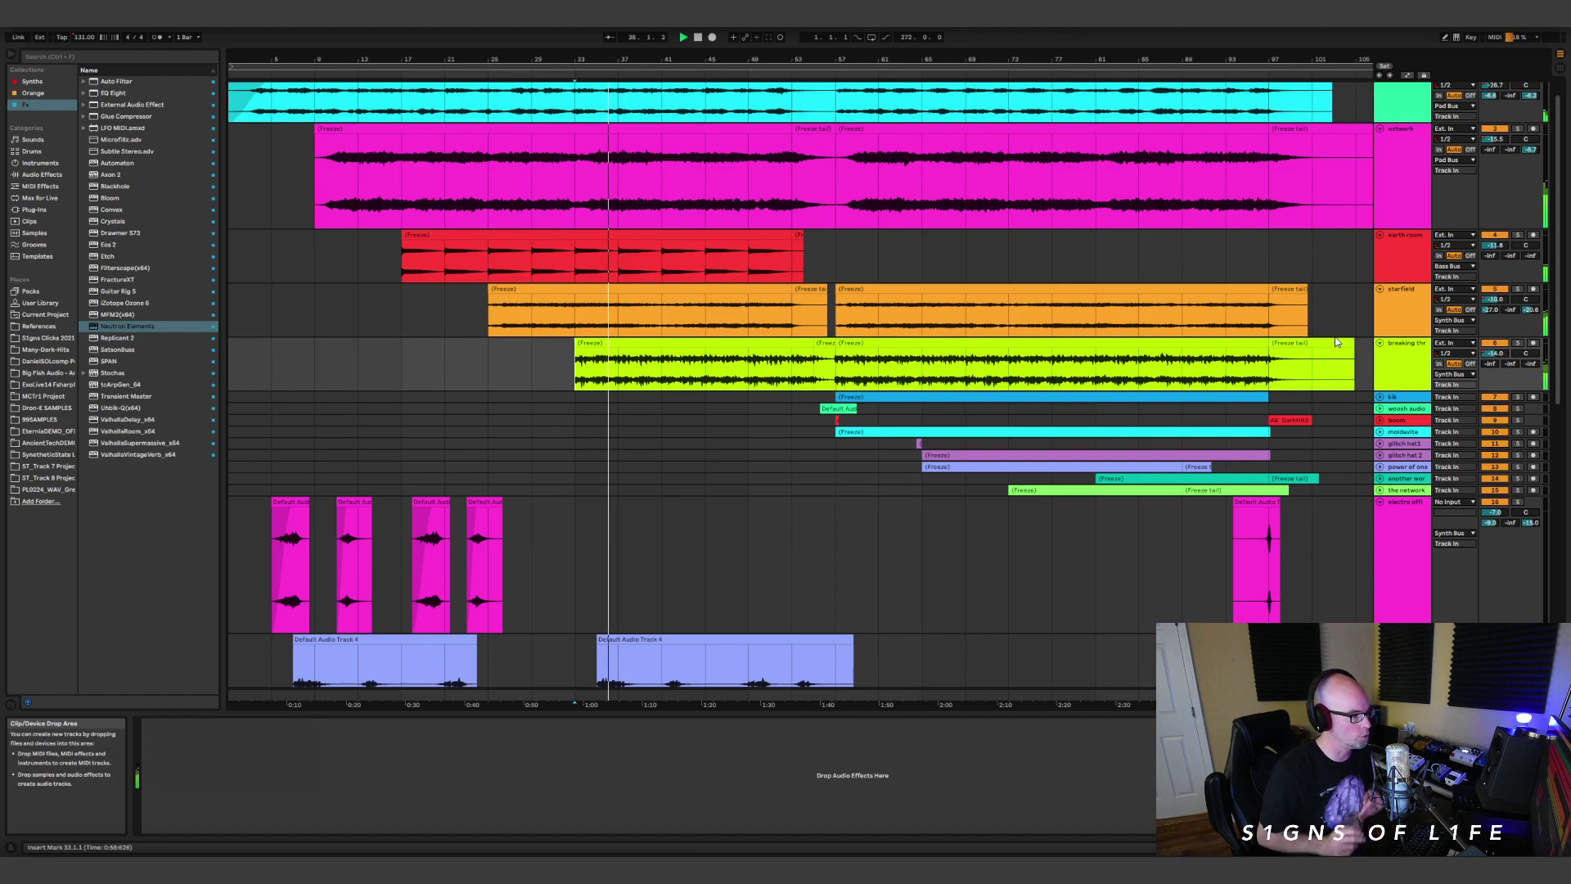
scroll(1211, 439, down, 5)
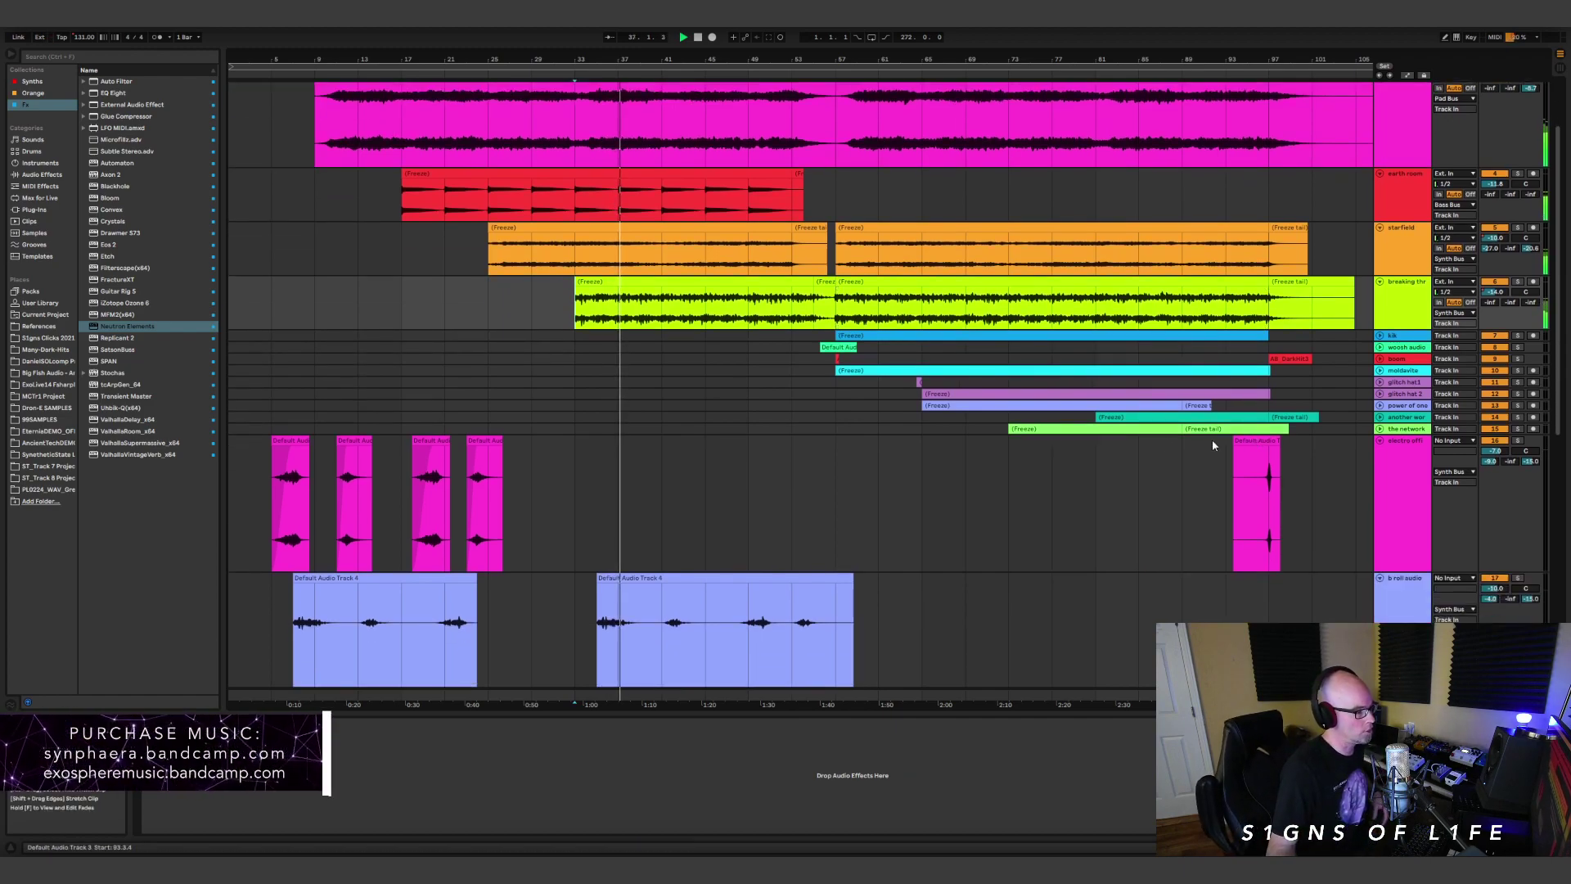
scroll(885, 538, down, 2)
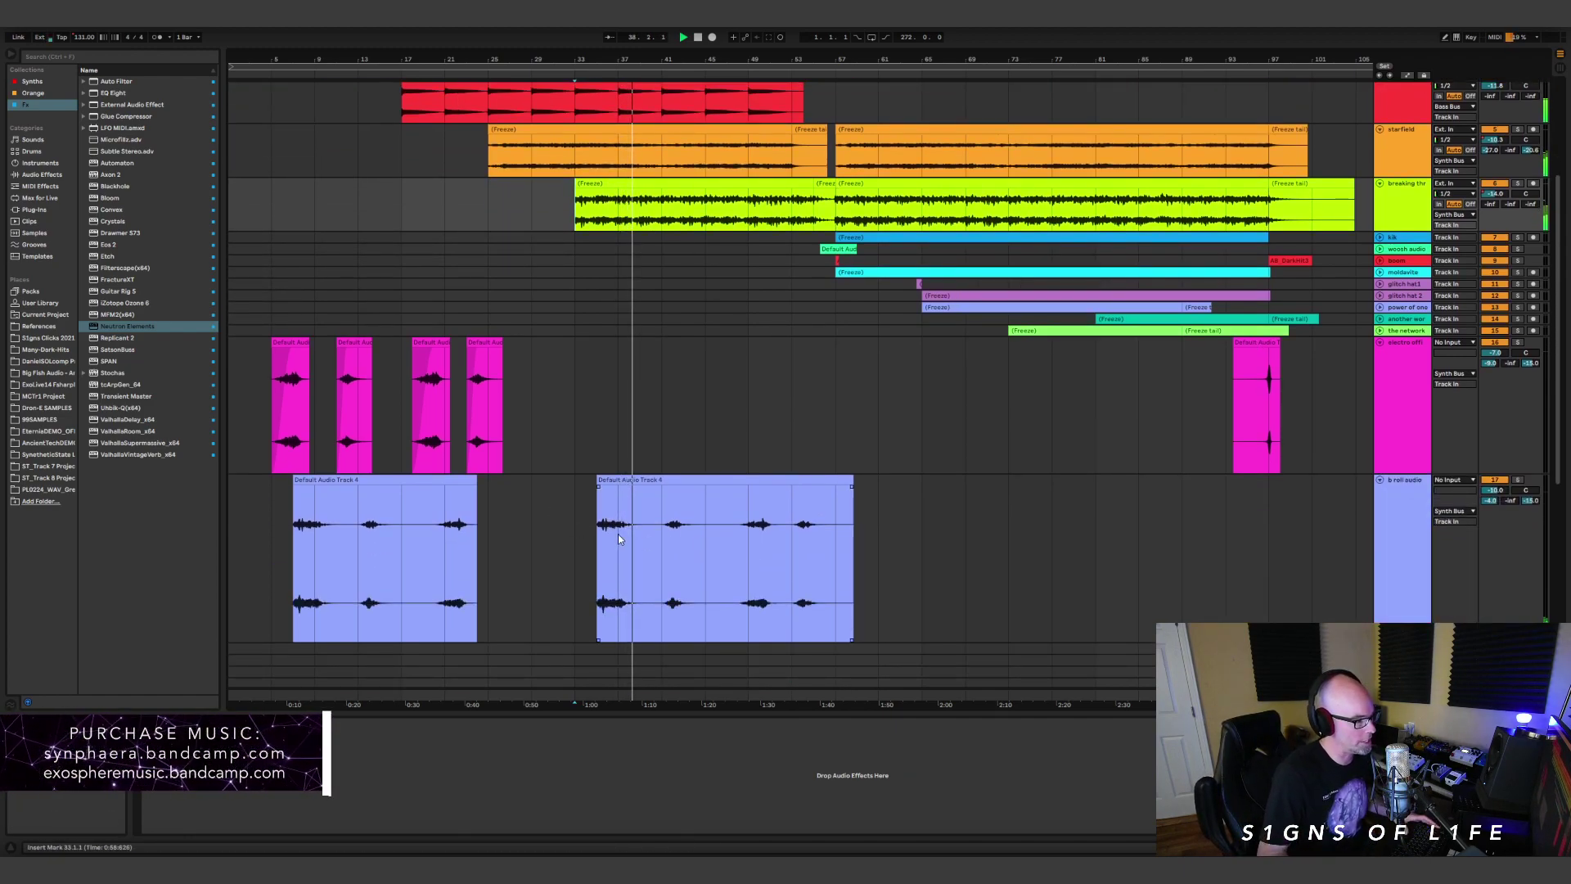
scroll(929, 448, up, 2)
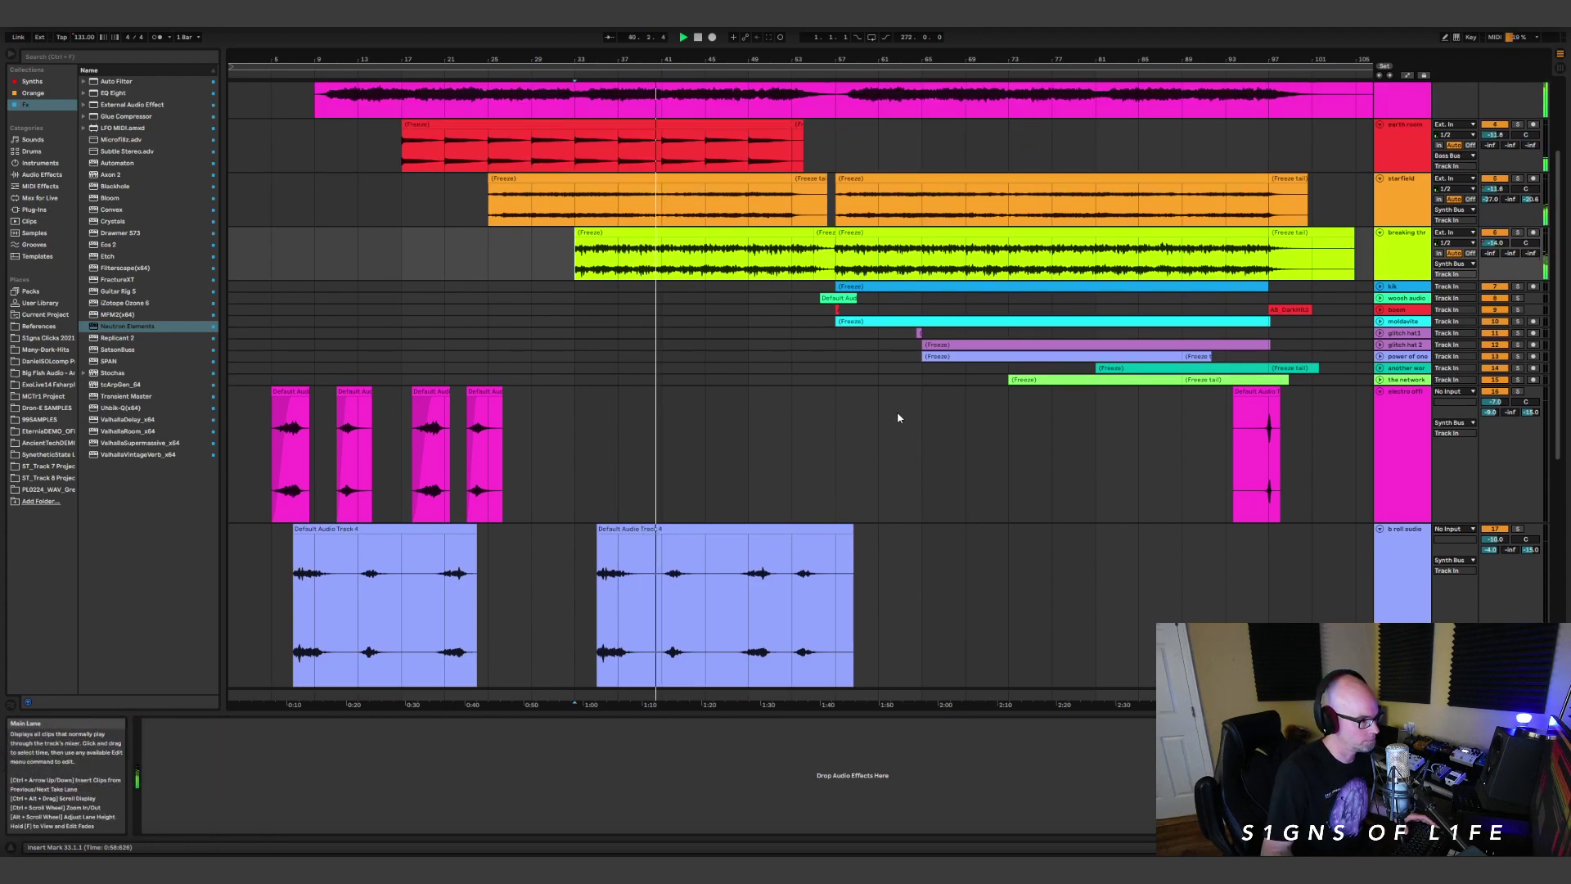
scroll(898, 418, up, 2)
key(minus)
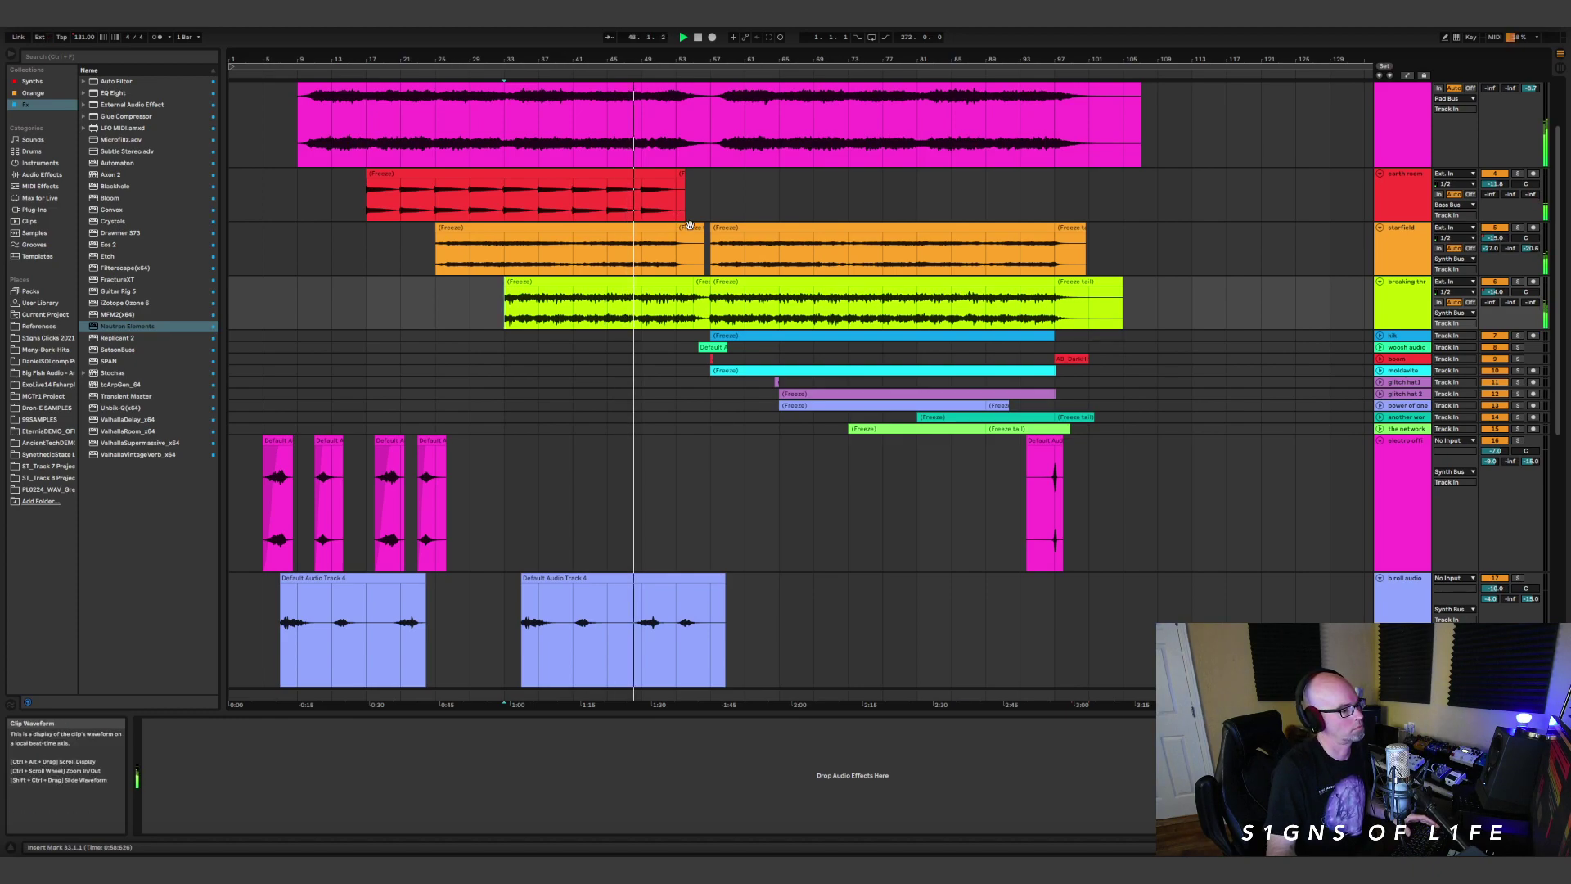
scroll(759, 489, down, 2)
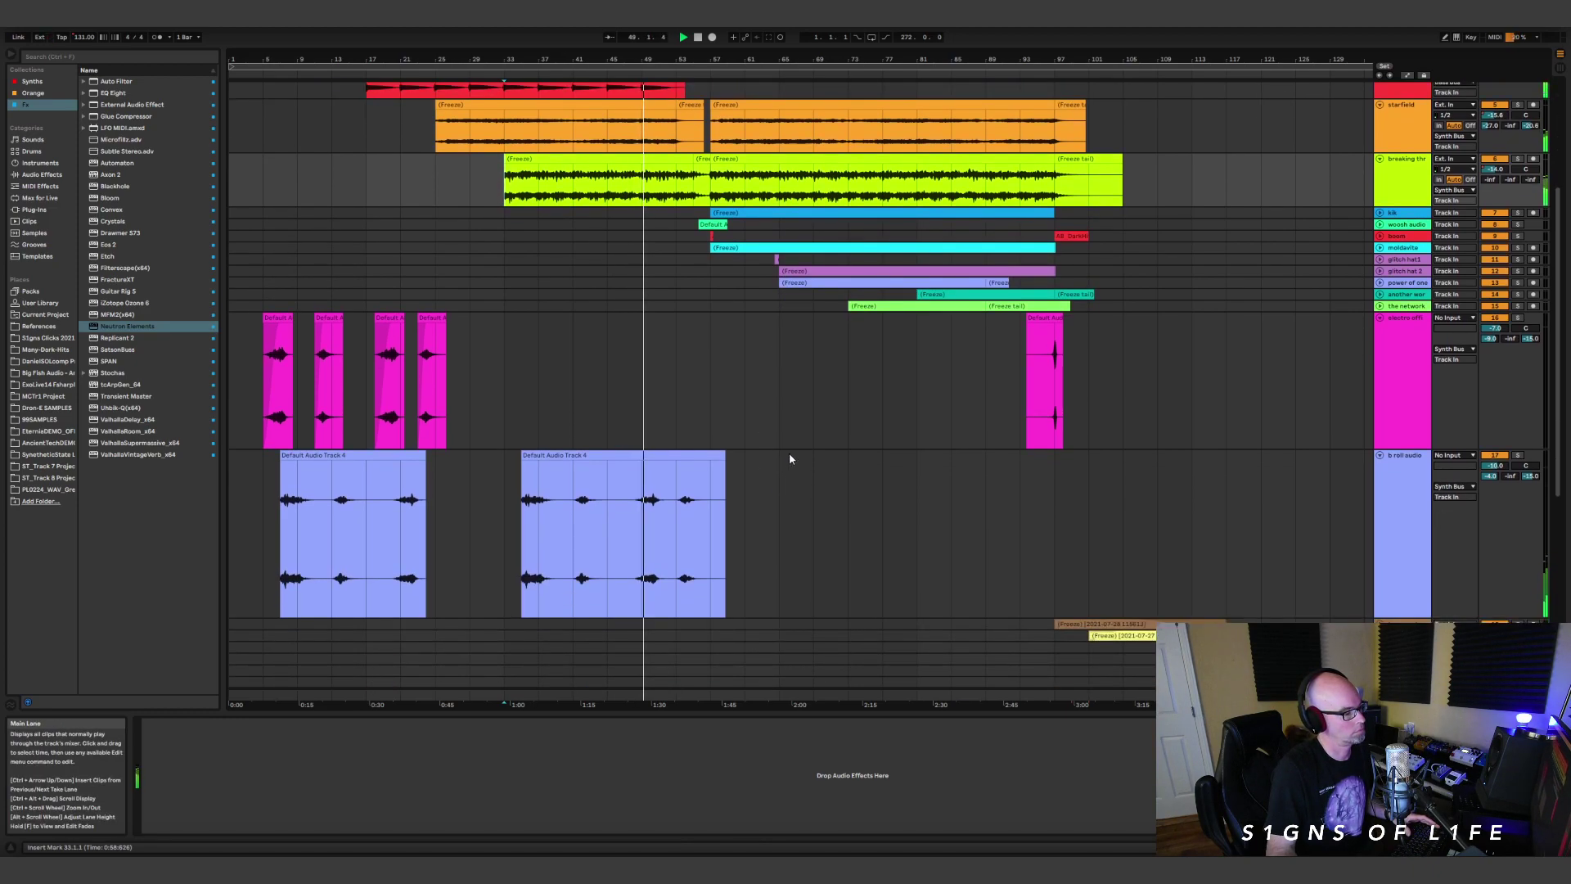
scroll(789, 453, up, 2)
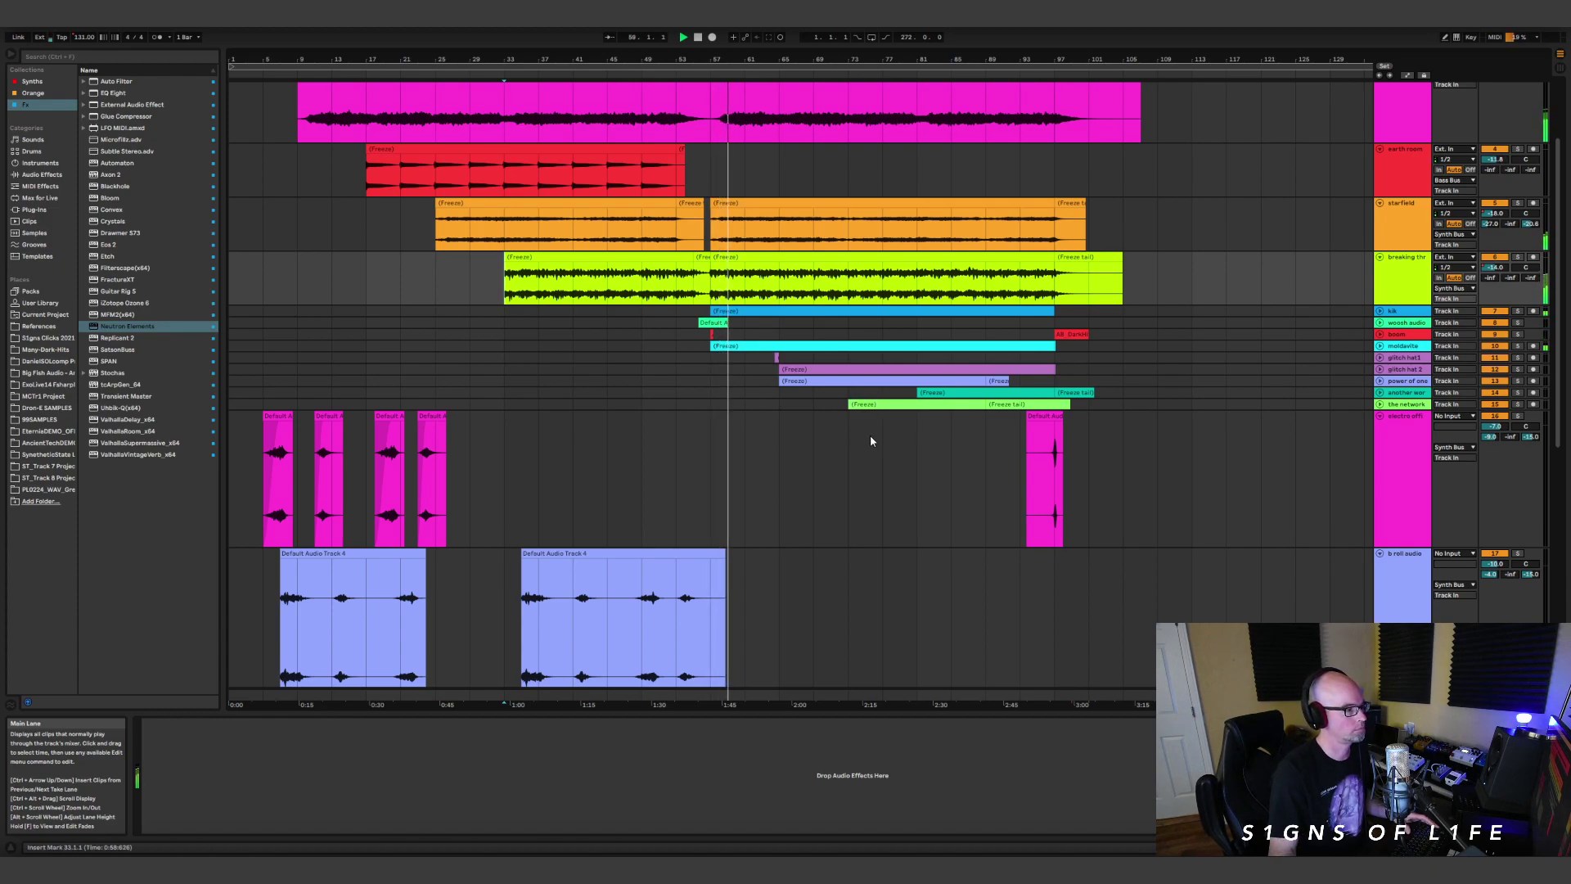
scroll(884, 435, down, 1)
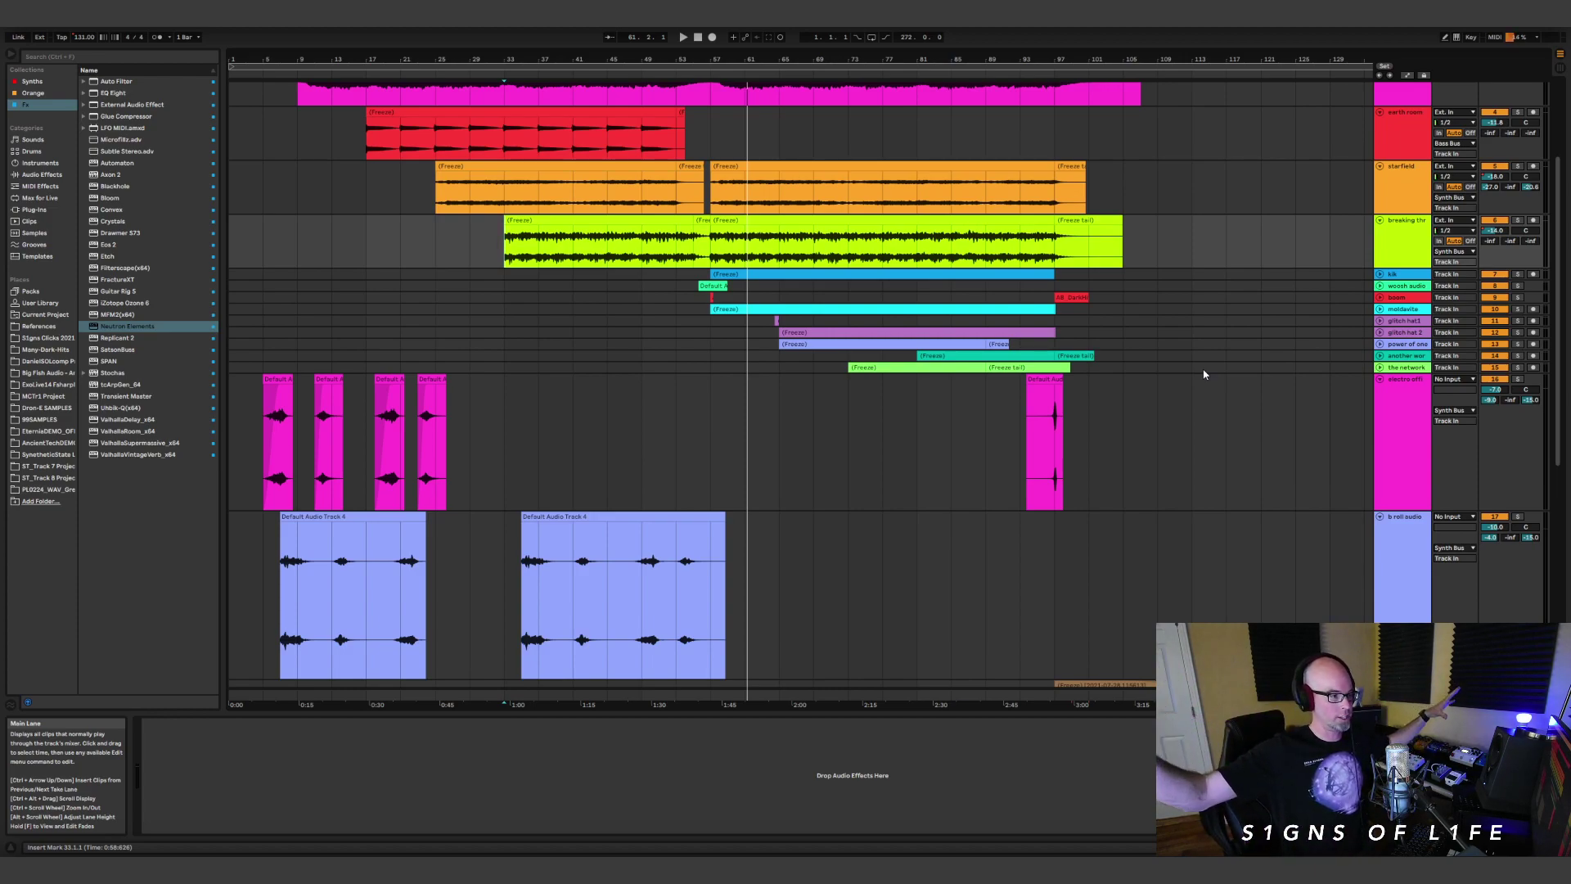
Play the arrangement from bar 57 and bring the tracks slightly closer.
click(710, 138)
key(space)
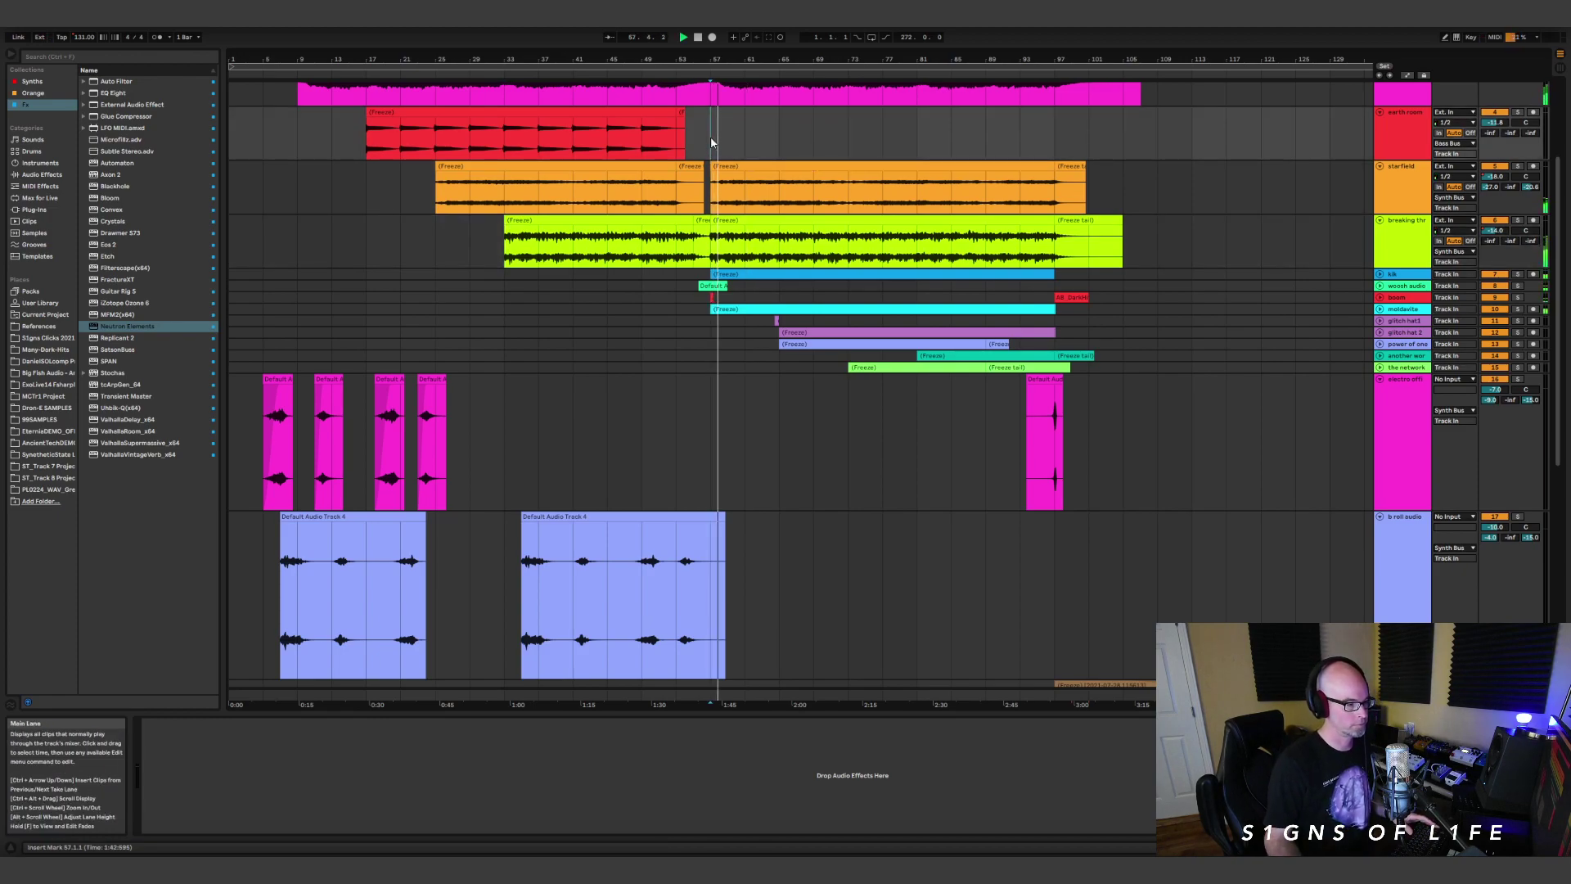
mouse_move(751, 61)
mouse_down()
mouse_move(750, 135)
mouse_move(751, 78)
mouse_up()
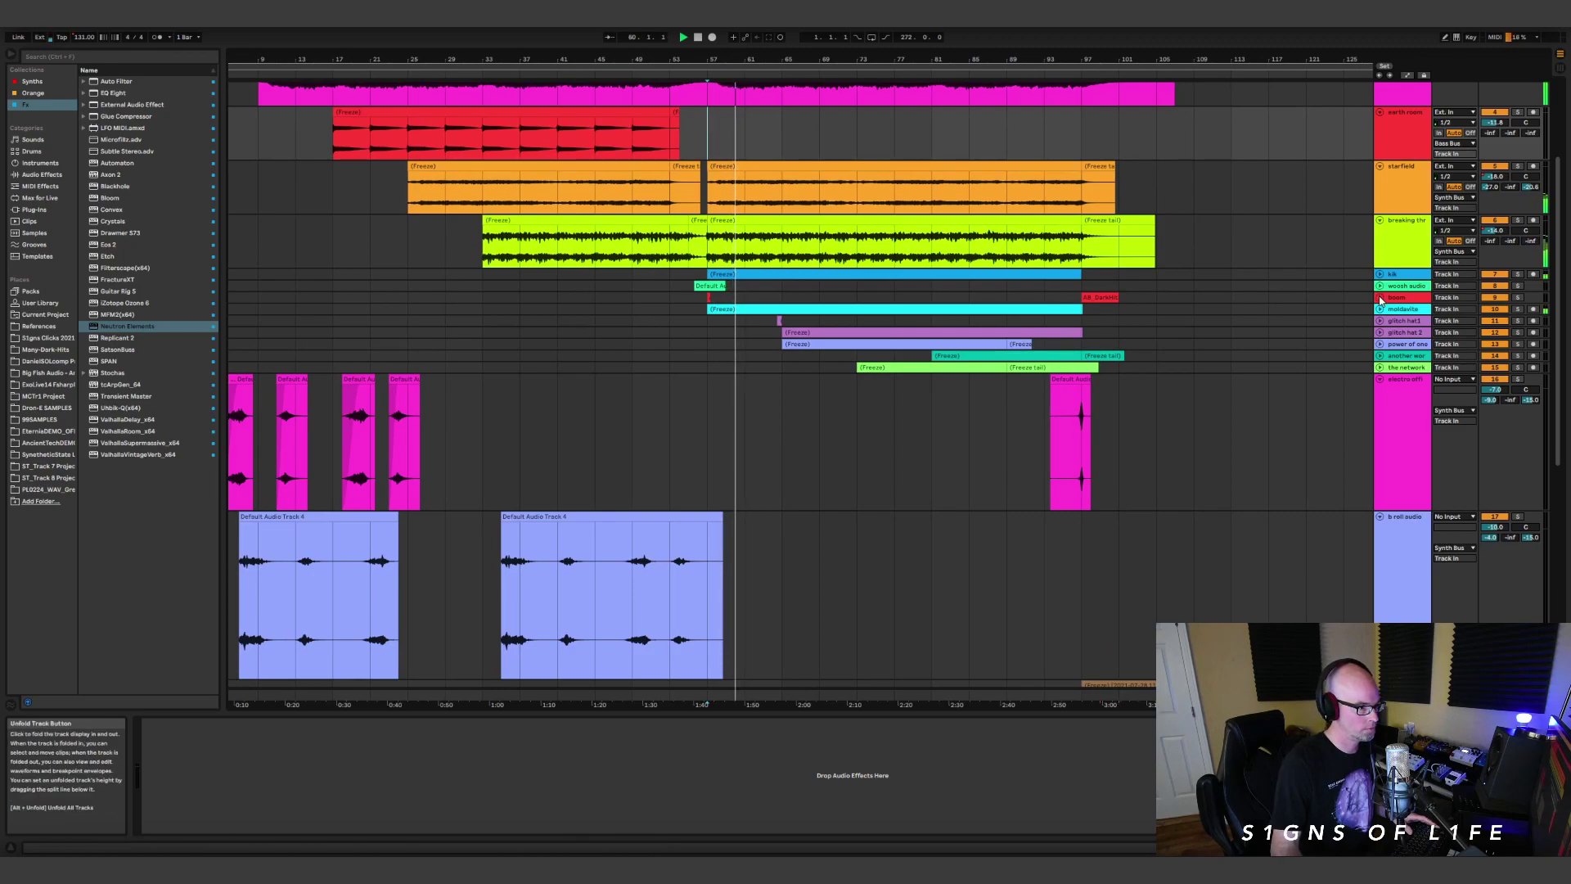
scroll(1105, 299, up, 2)
scroll(1318, 352, up, 2)
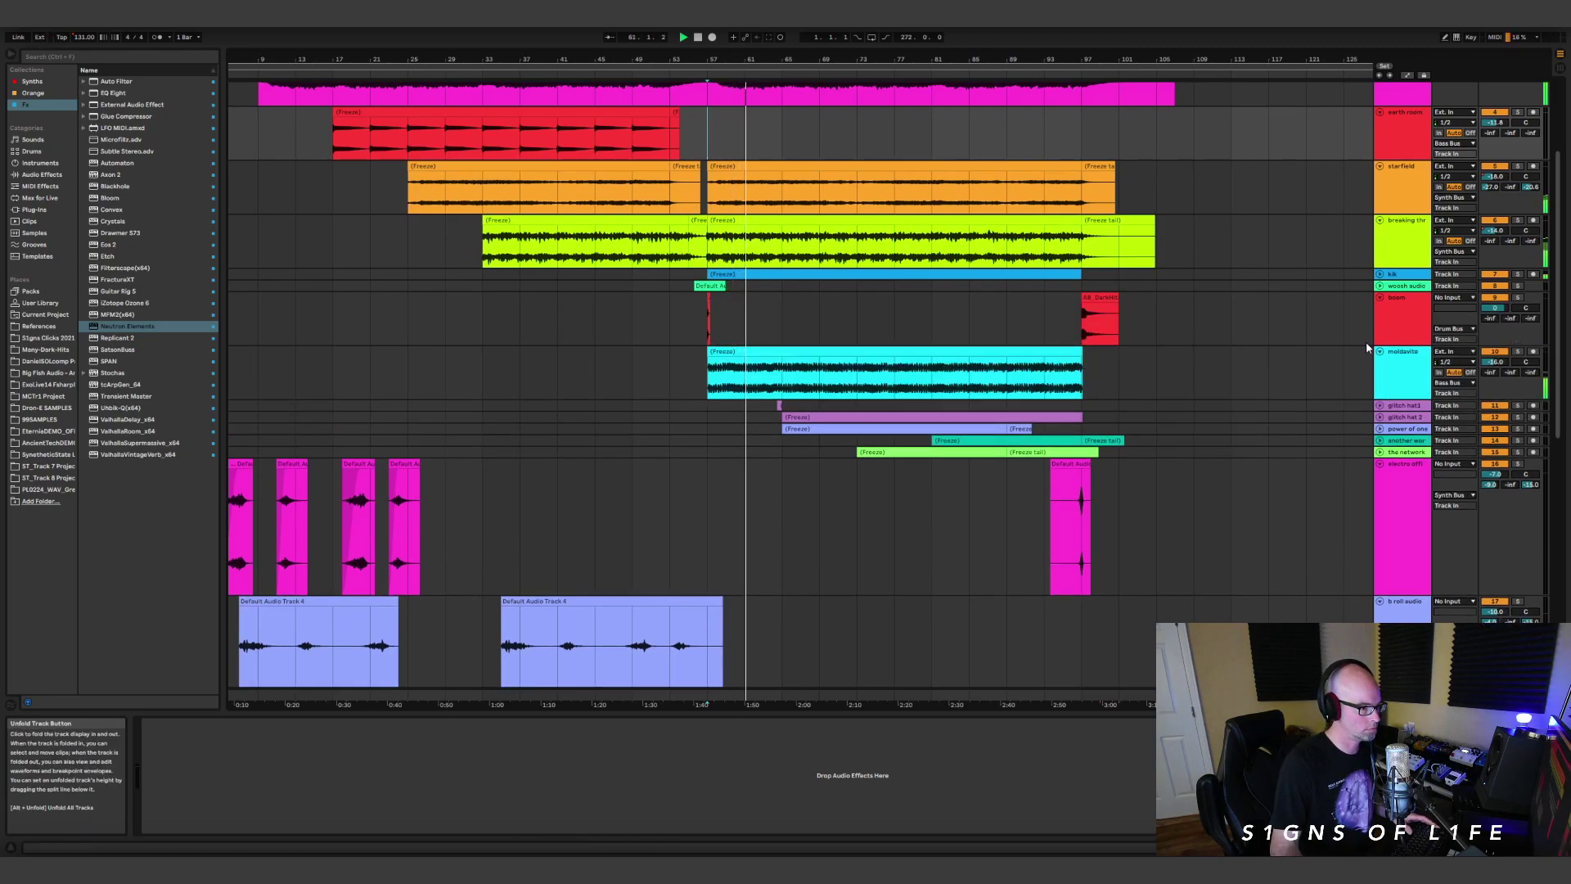
scroll(1260, 326, down, 1)
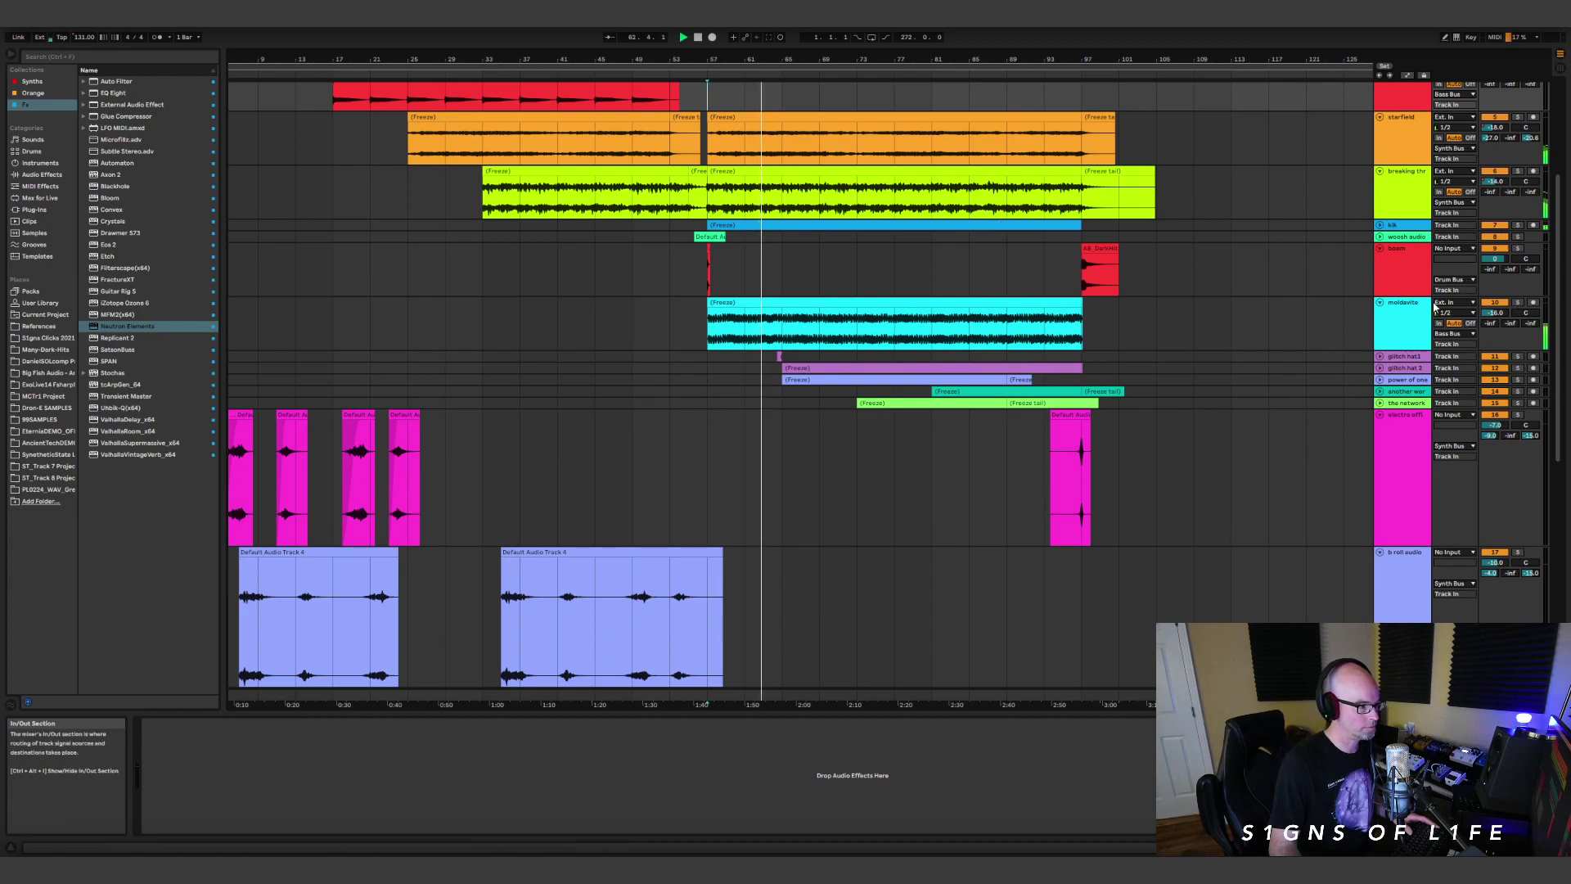
Unfold the kik and glitch hat 1 tracks, auditioning moldavite soloed before unsoloing it.
click(1514, 300)
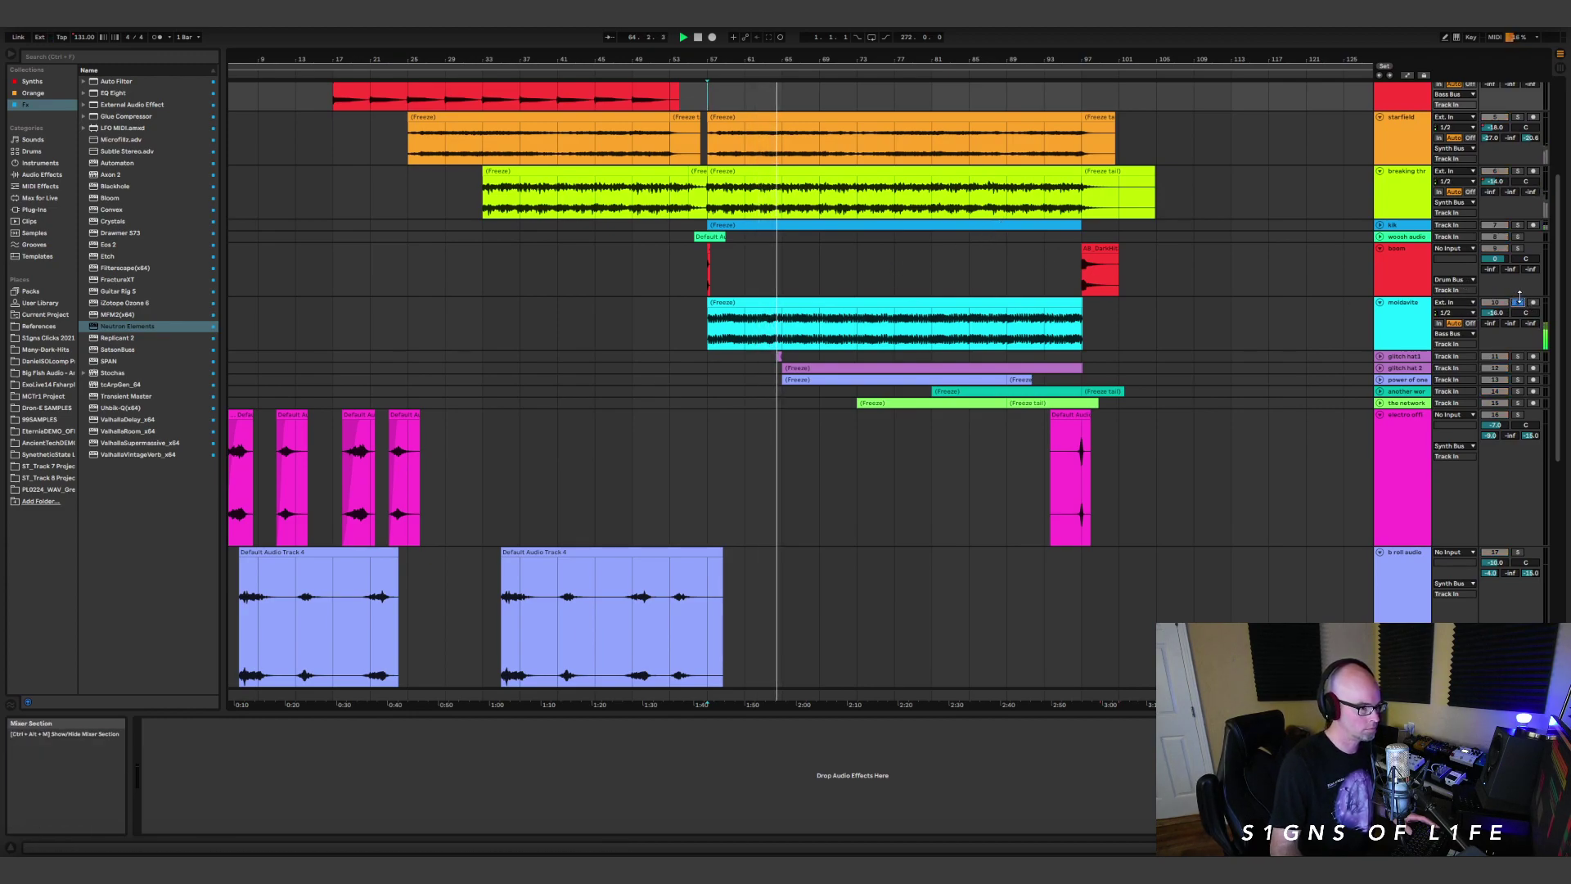
click(1517, 301)
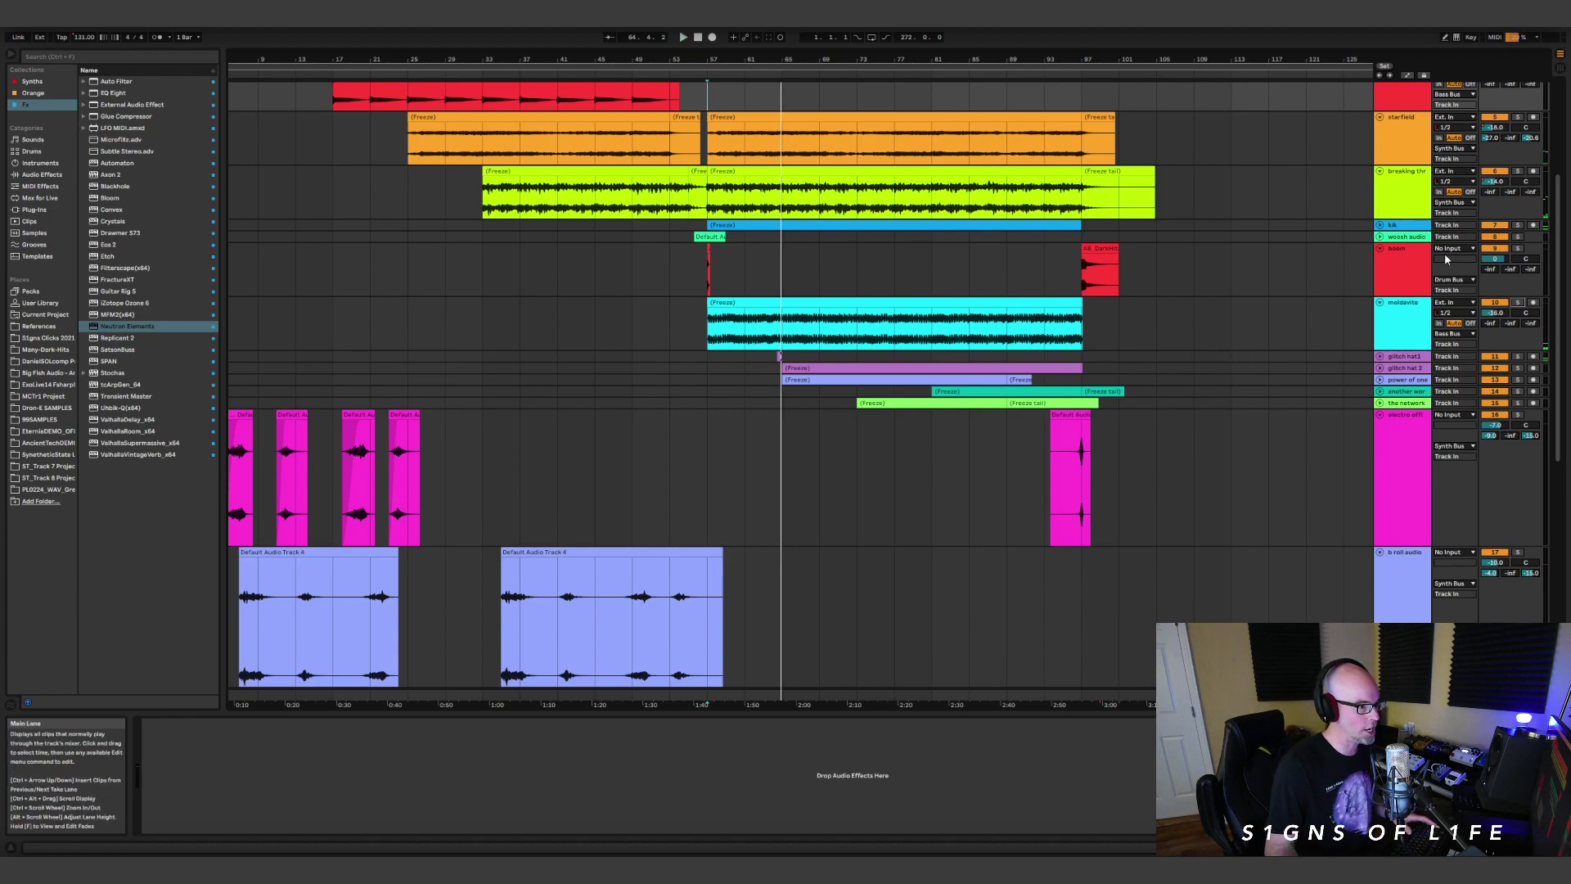
click(1380, 225)
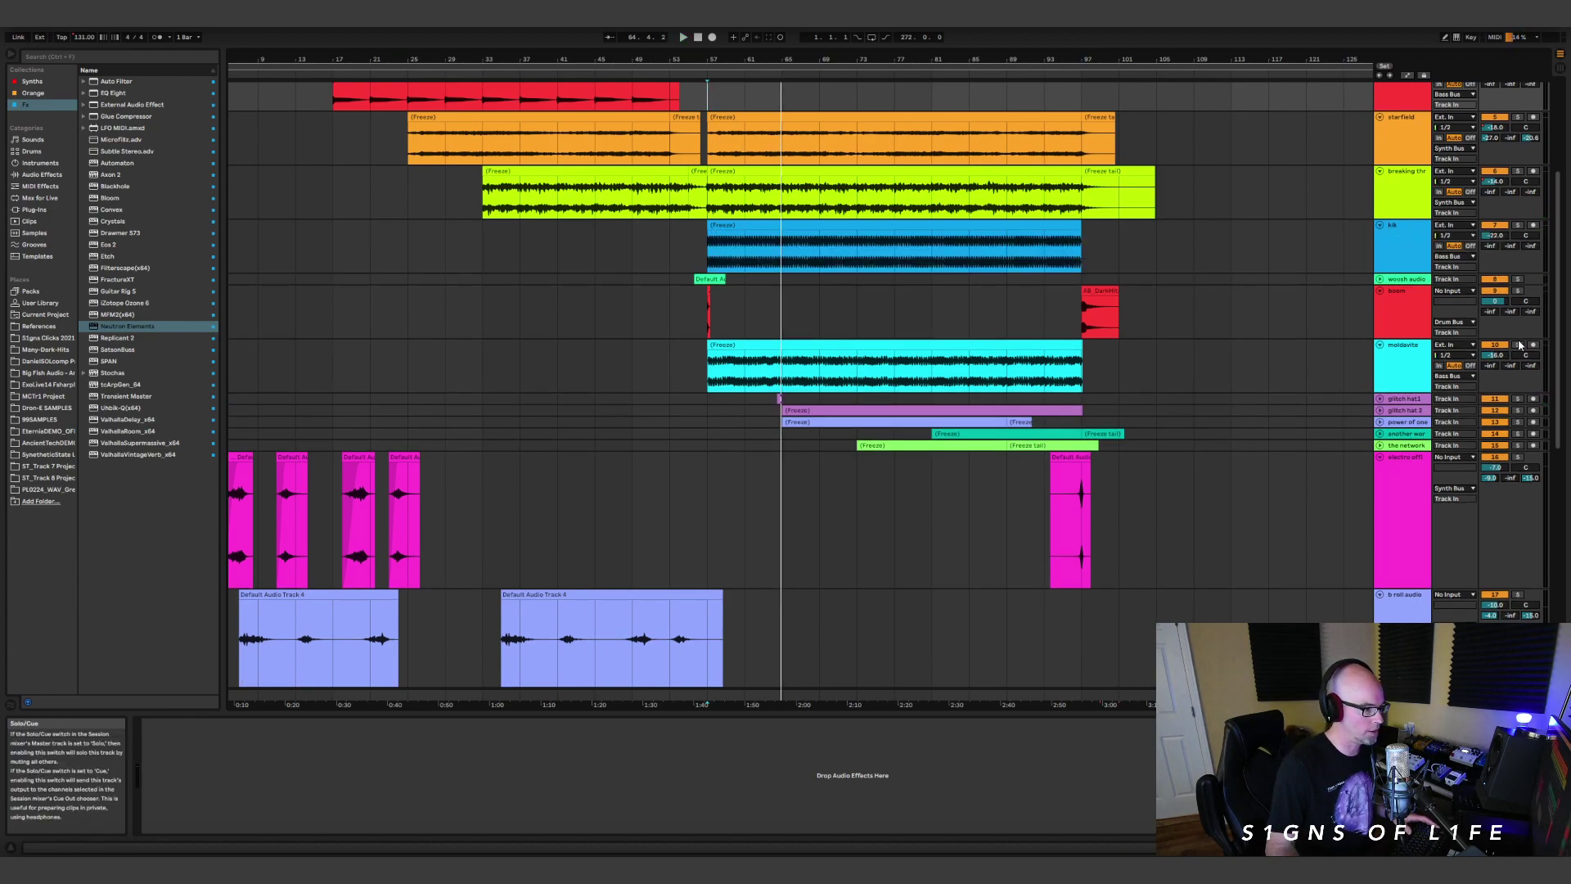
click(1518, 345)
key(space)
click(1409, 350)
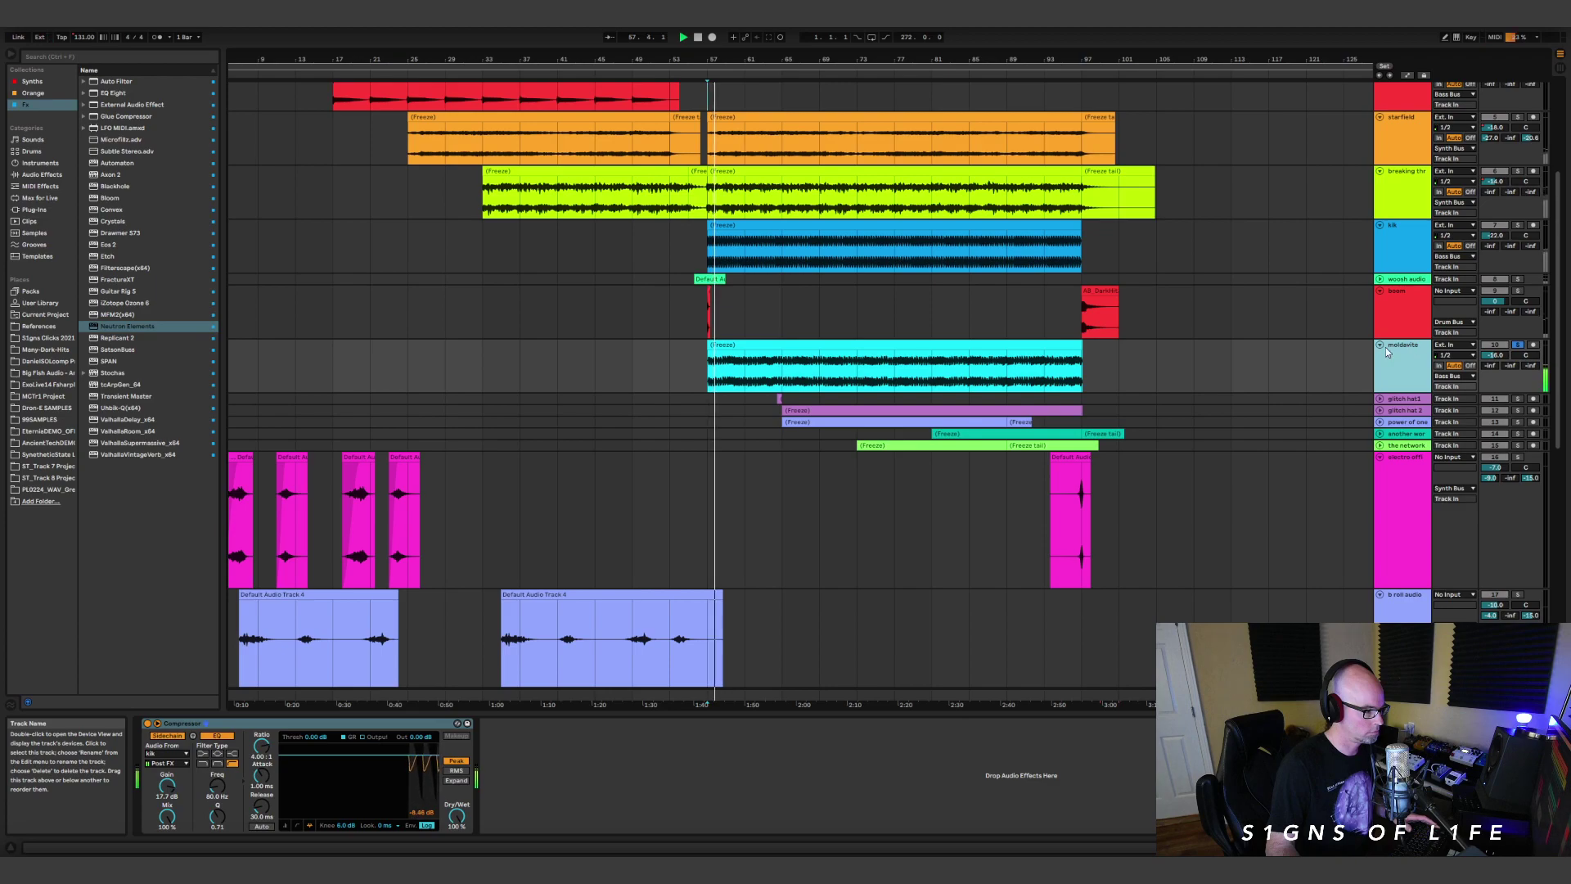
click(1518, 345)
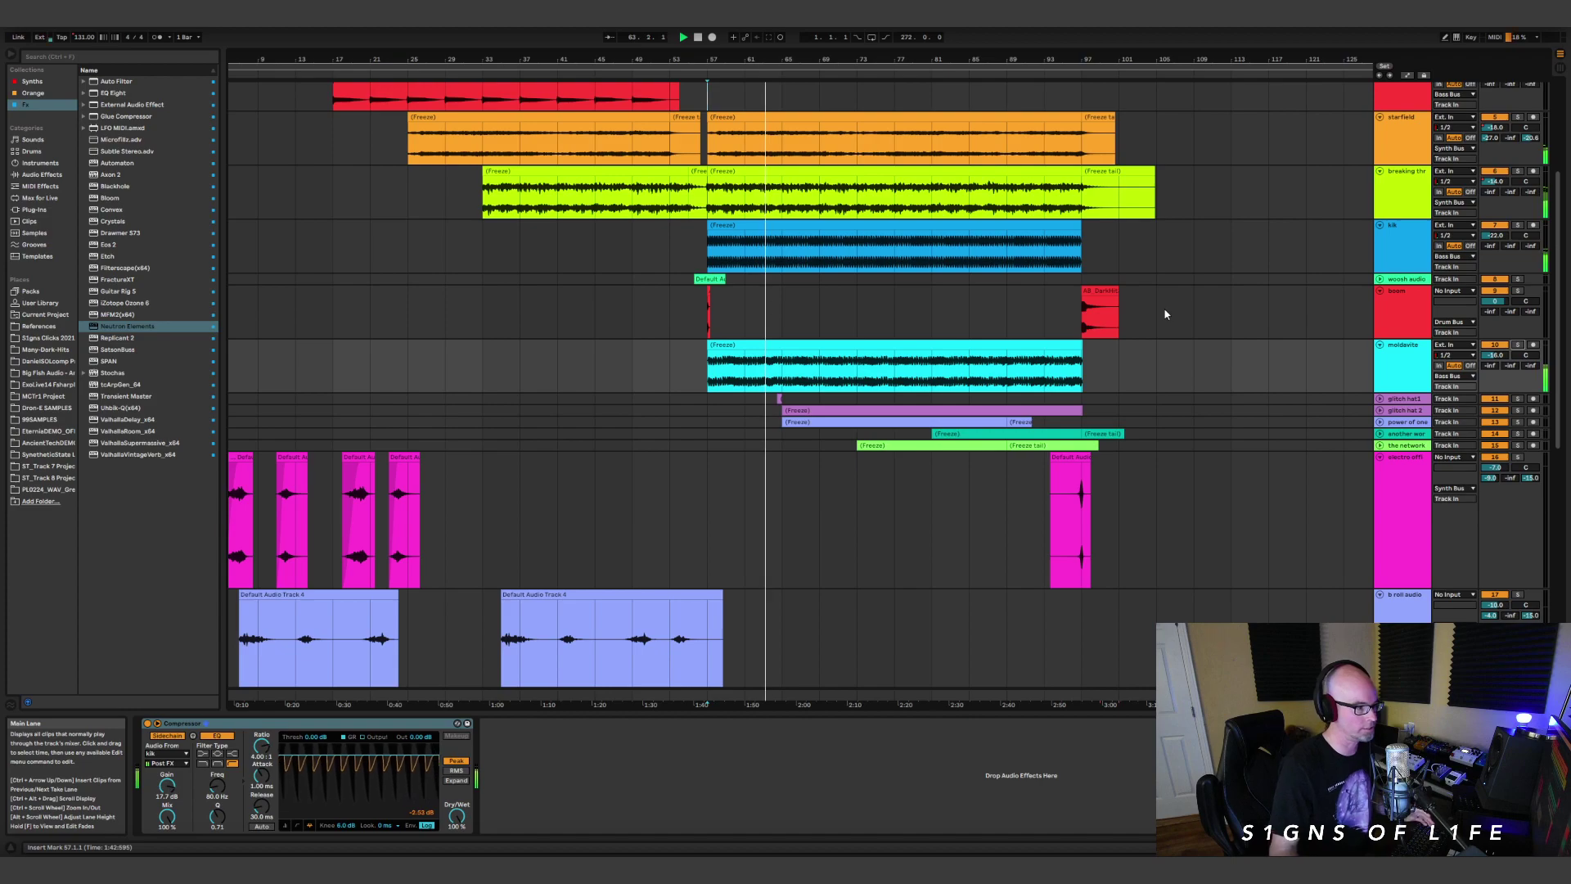
key(Right)
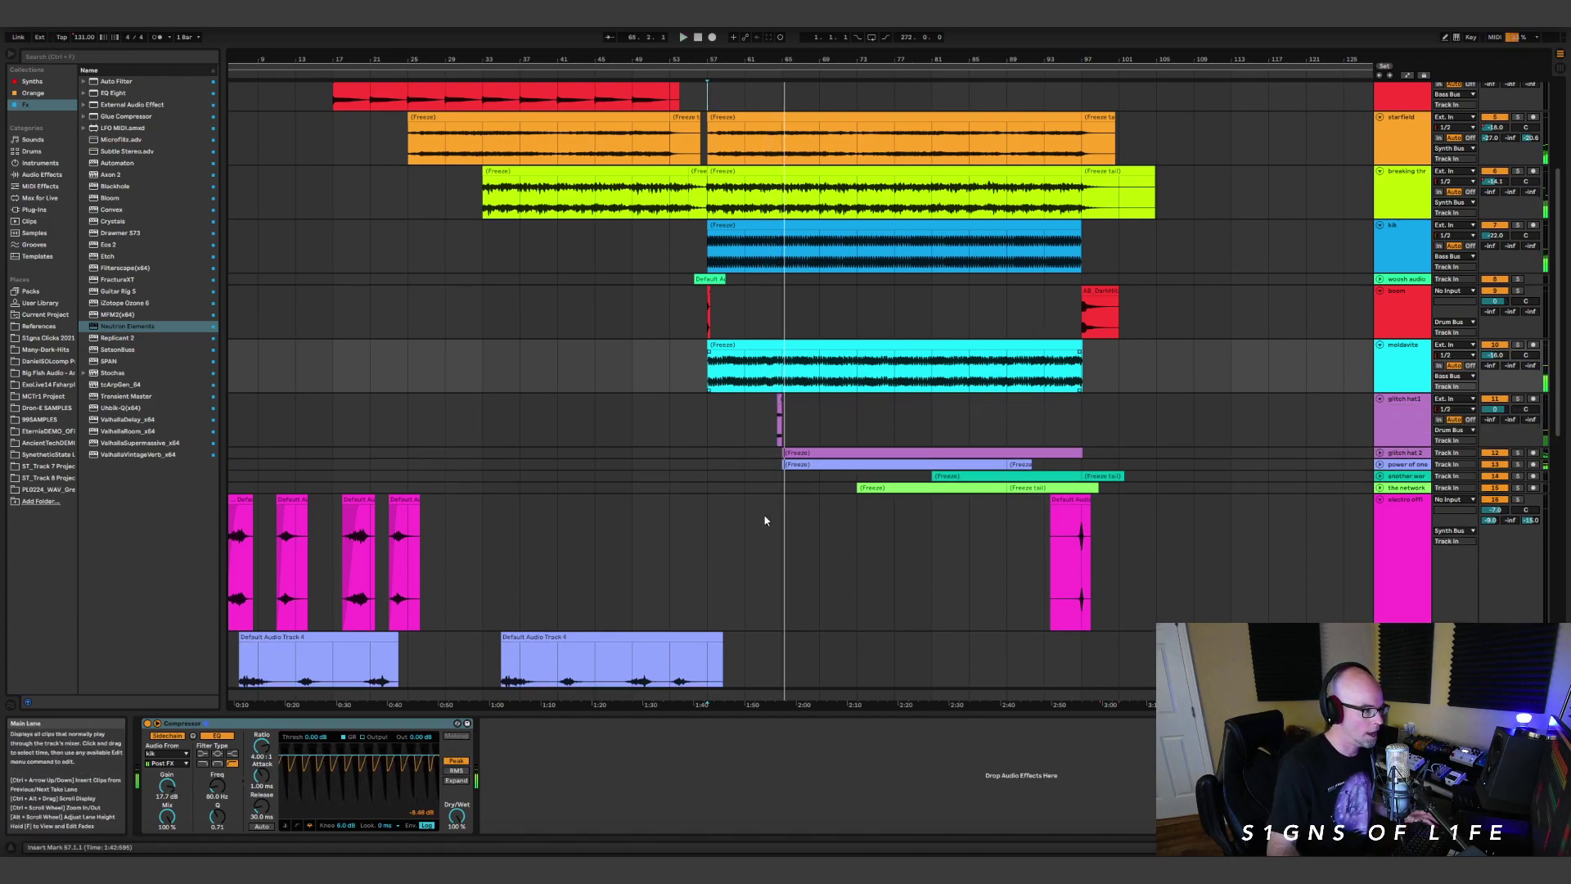
Select glitch hat 1, play from bar 57, and zoom in on bars 55–72.
click(771, 420)
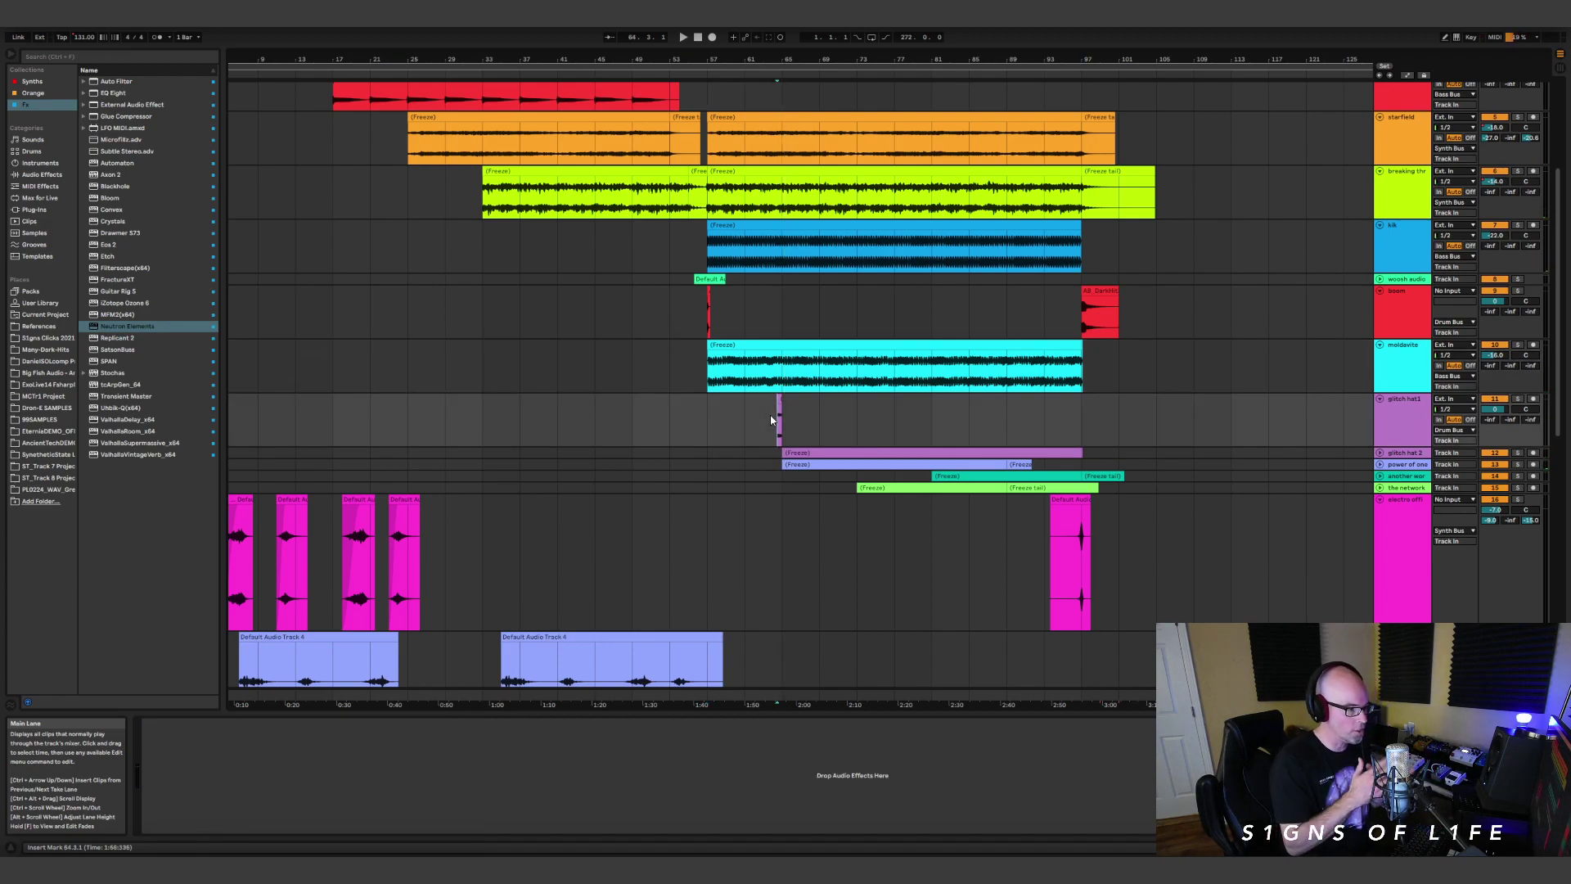
click(709, 401)
key(space)
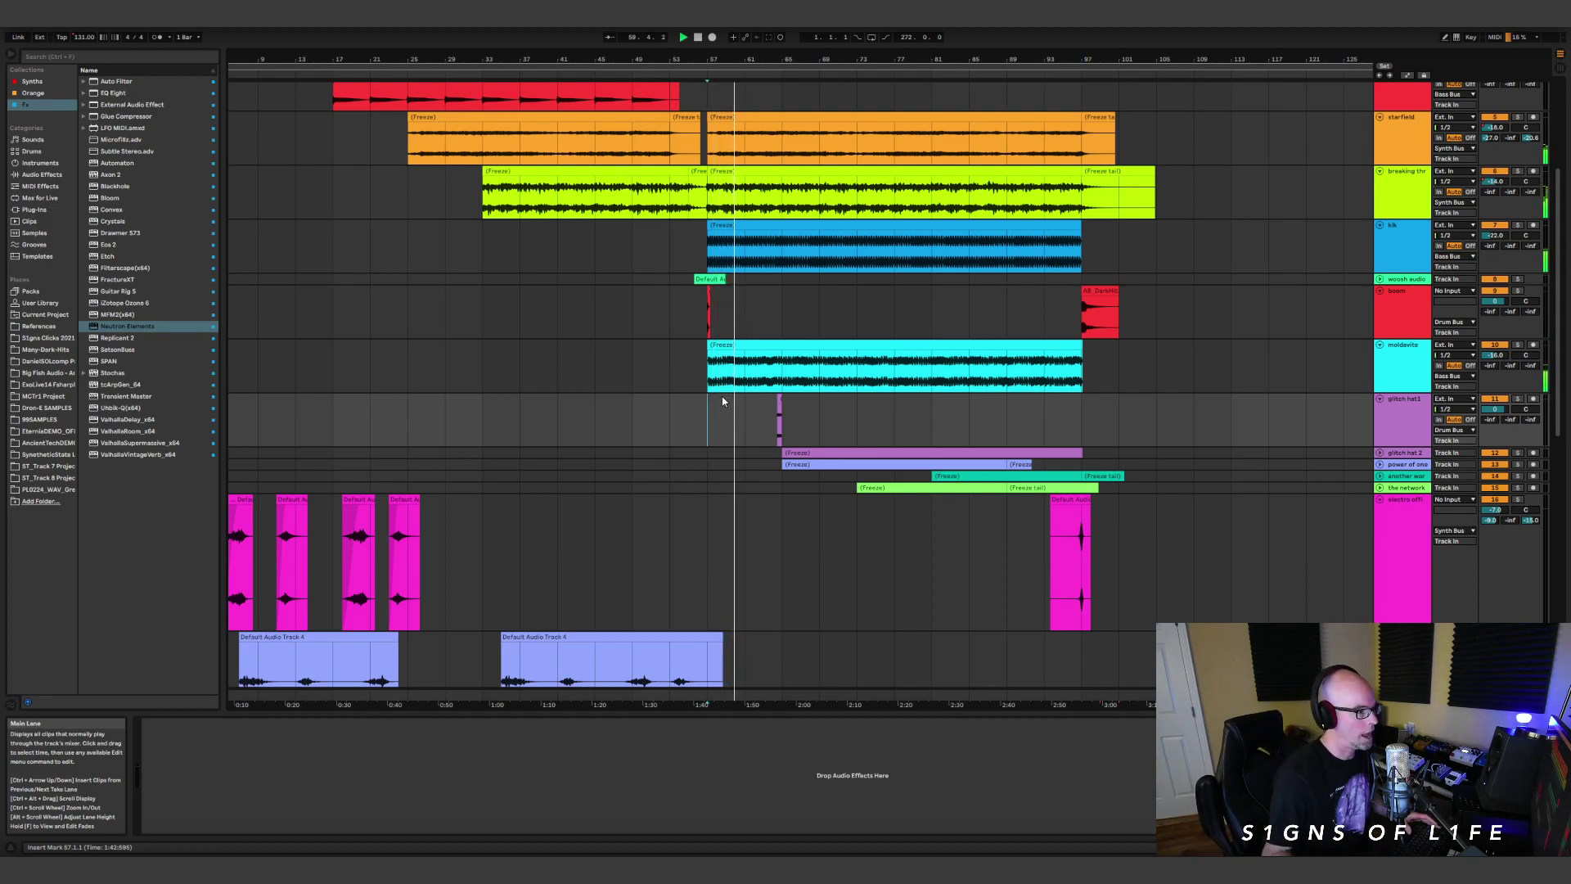
drag(757, 52, 866, 189)
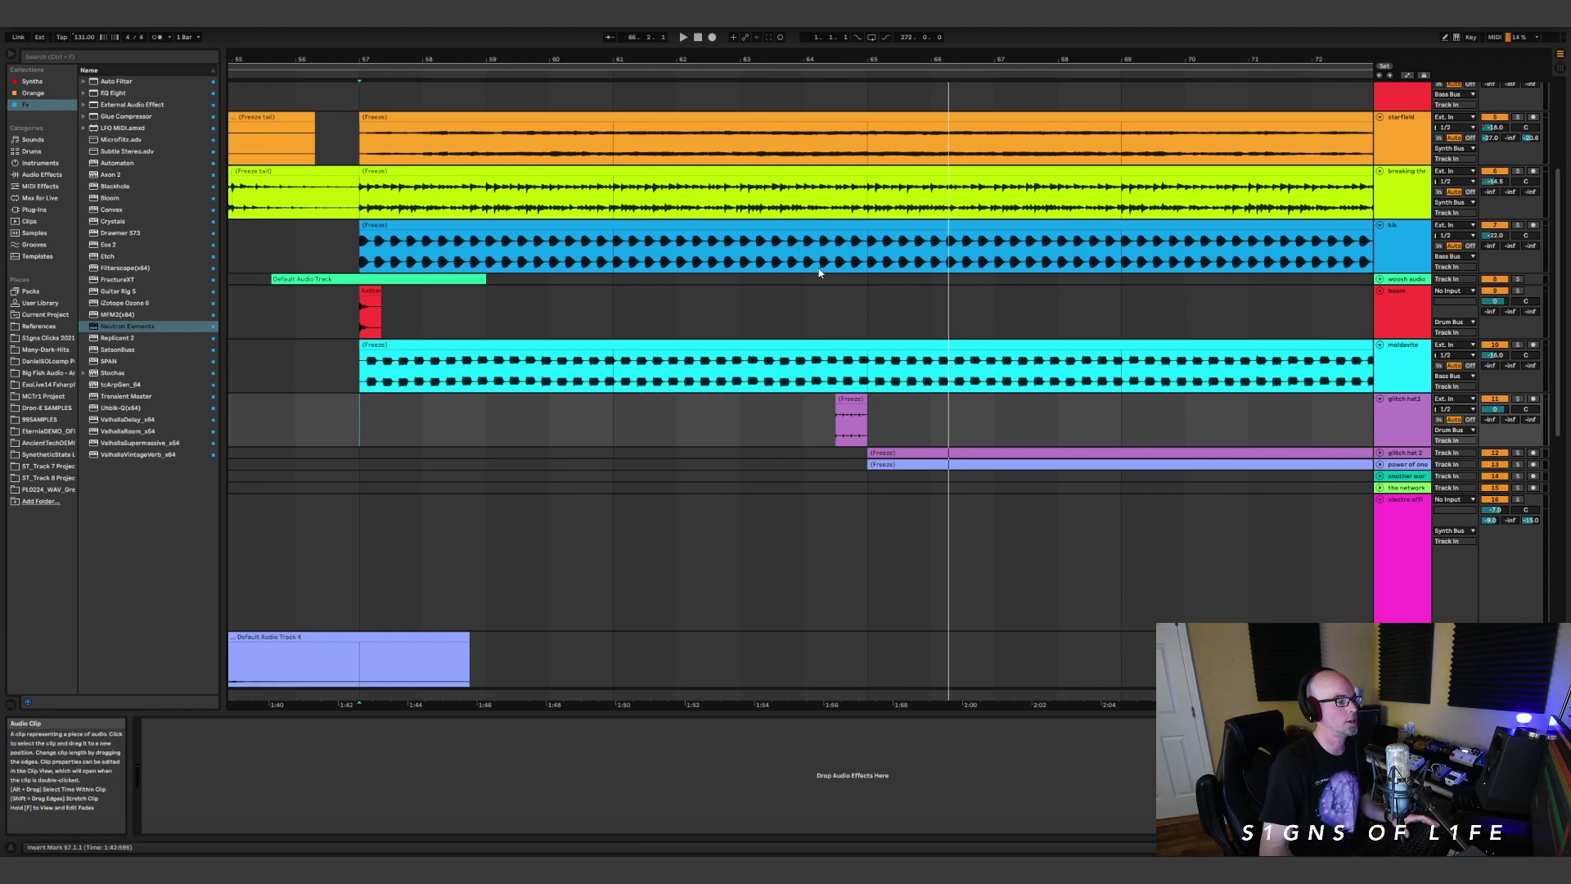
Play from bar 61 on the boom track, unfold glitch hat 2 and power of one, and zoom out.
click(807, 310)
click(723, 303)
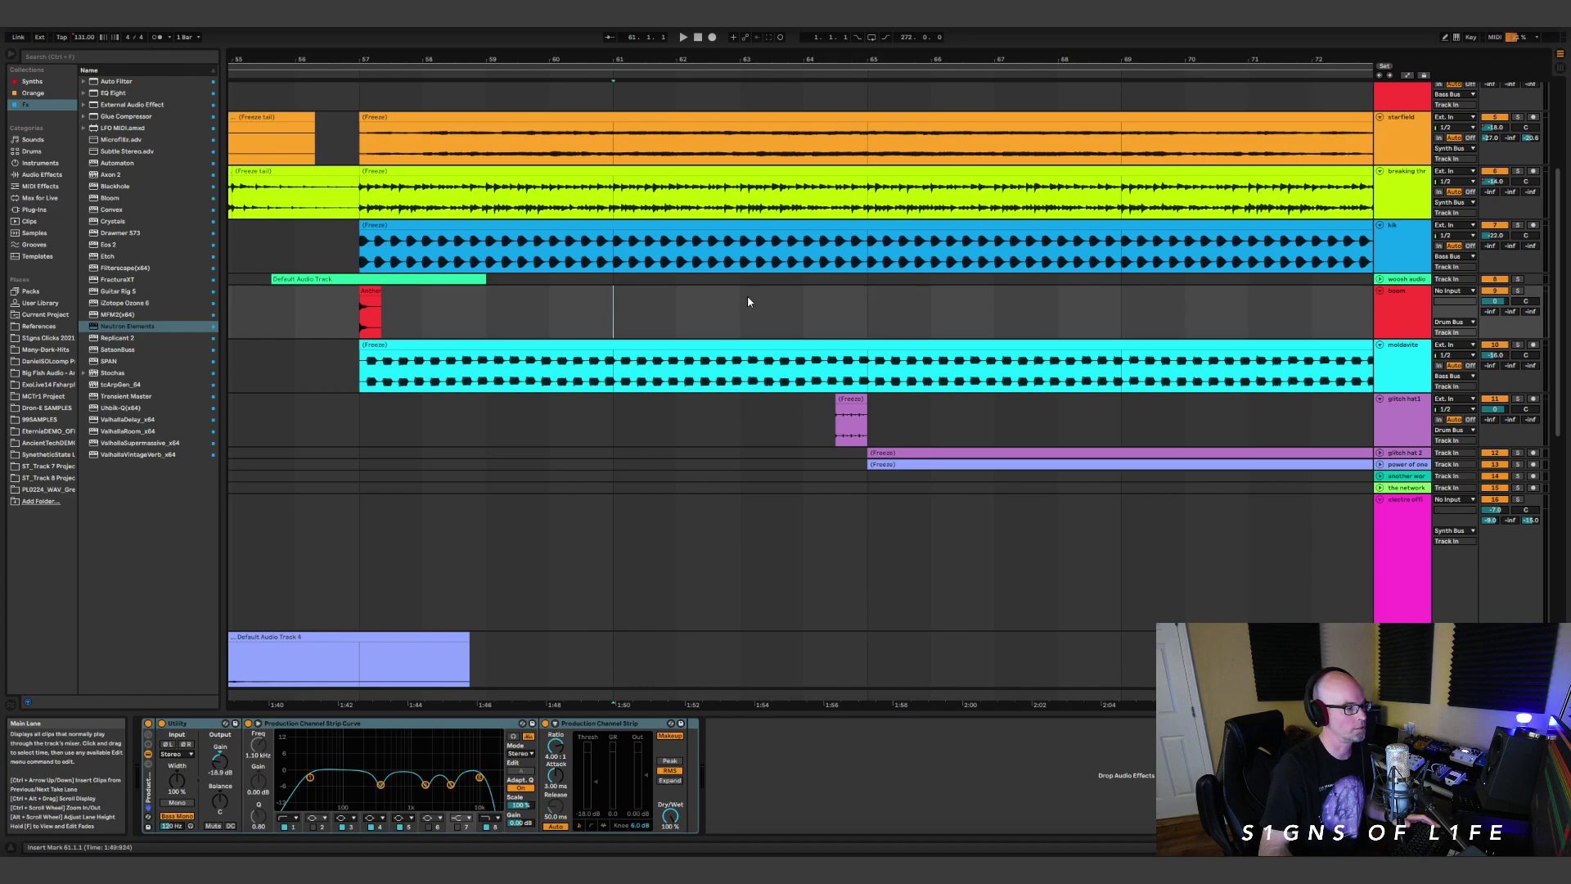
key(space)
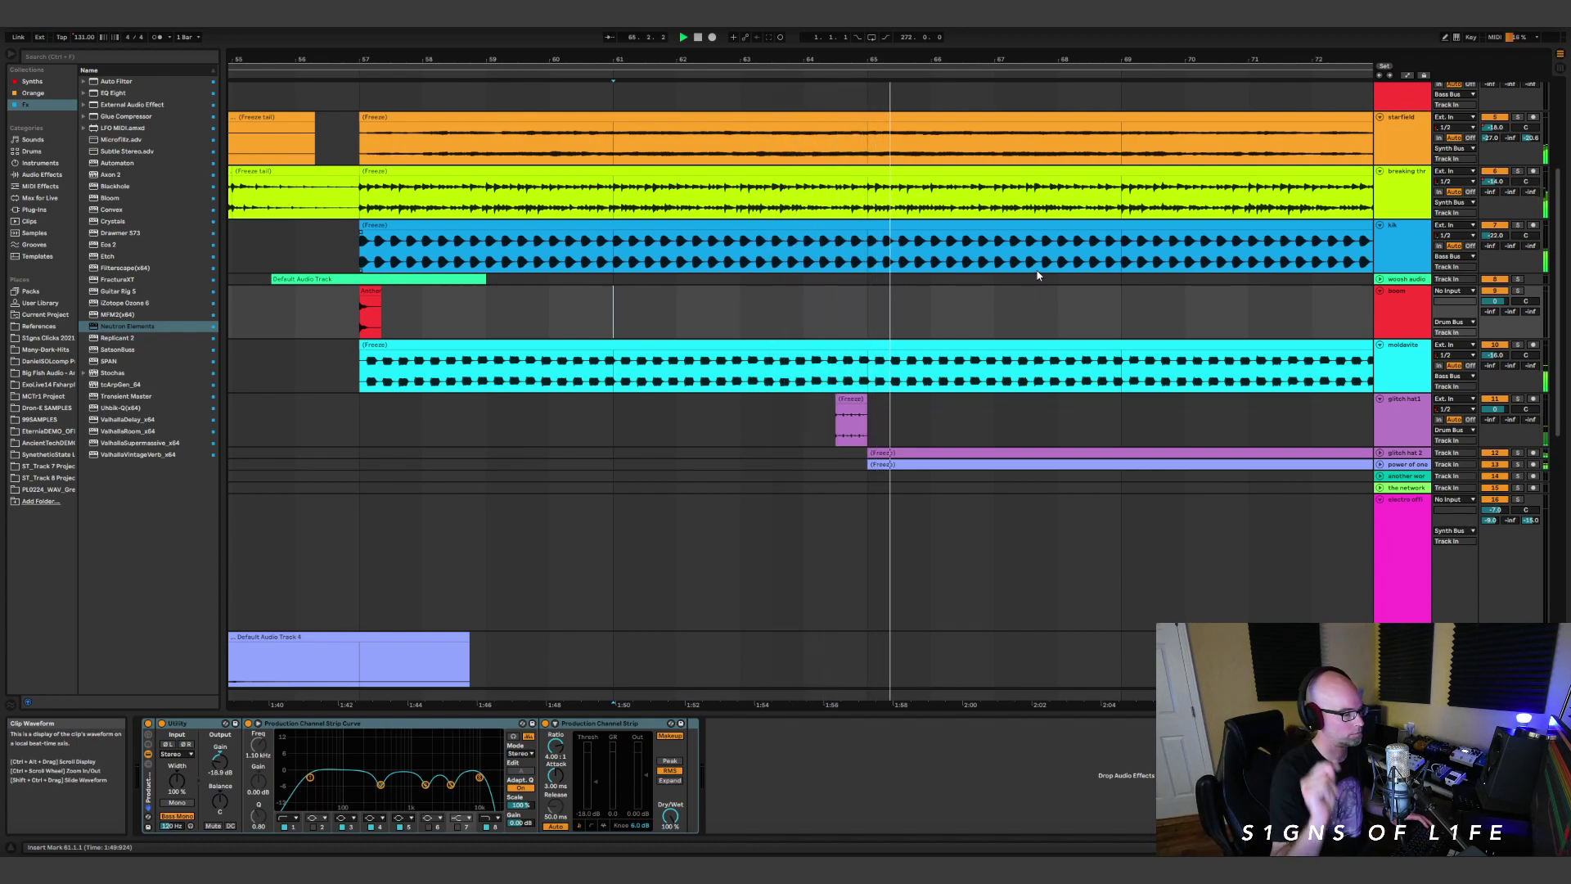
click(1380, 452)
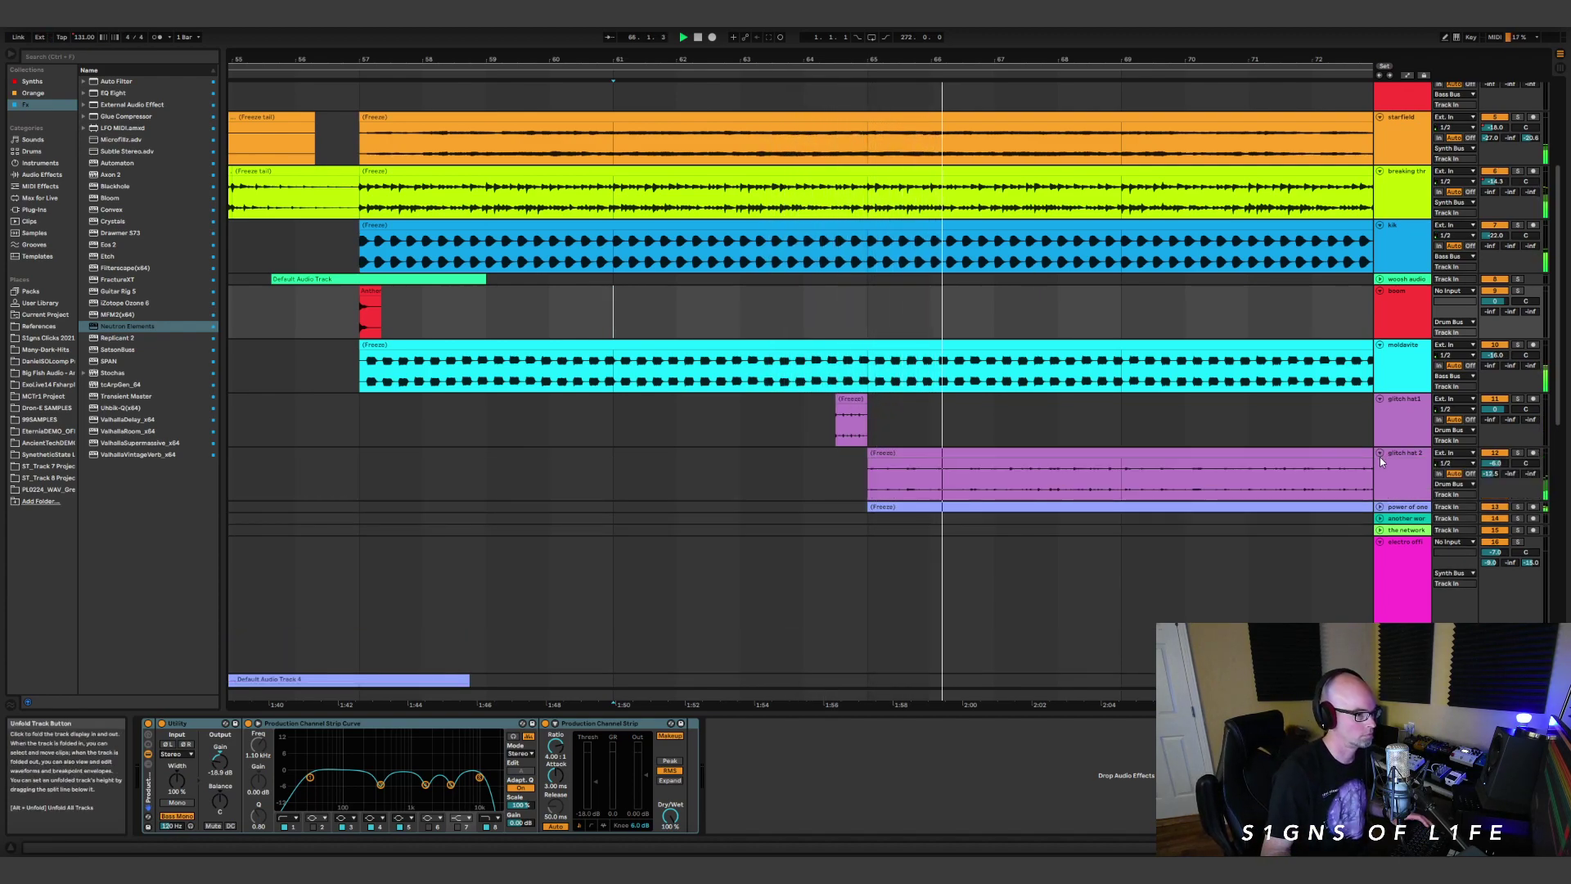
click(1380, 507)
scroll(1352, 465, down, 2)
key(minus)
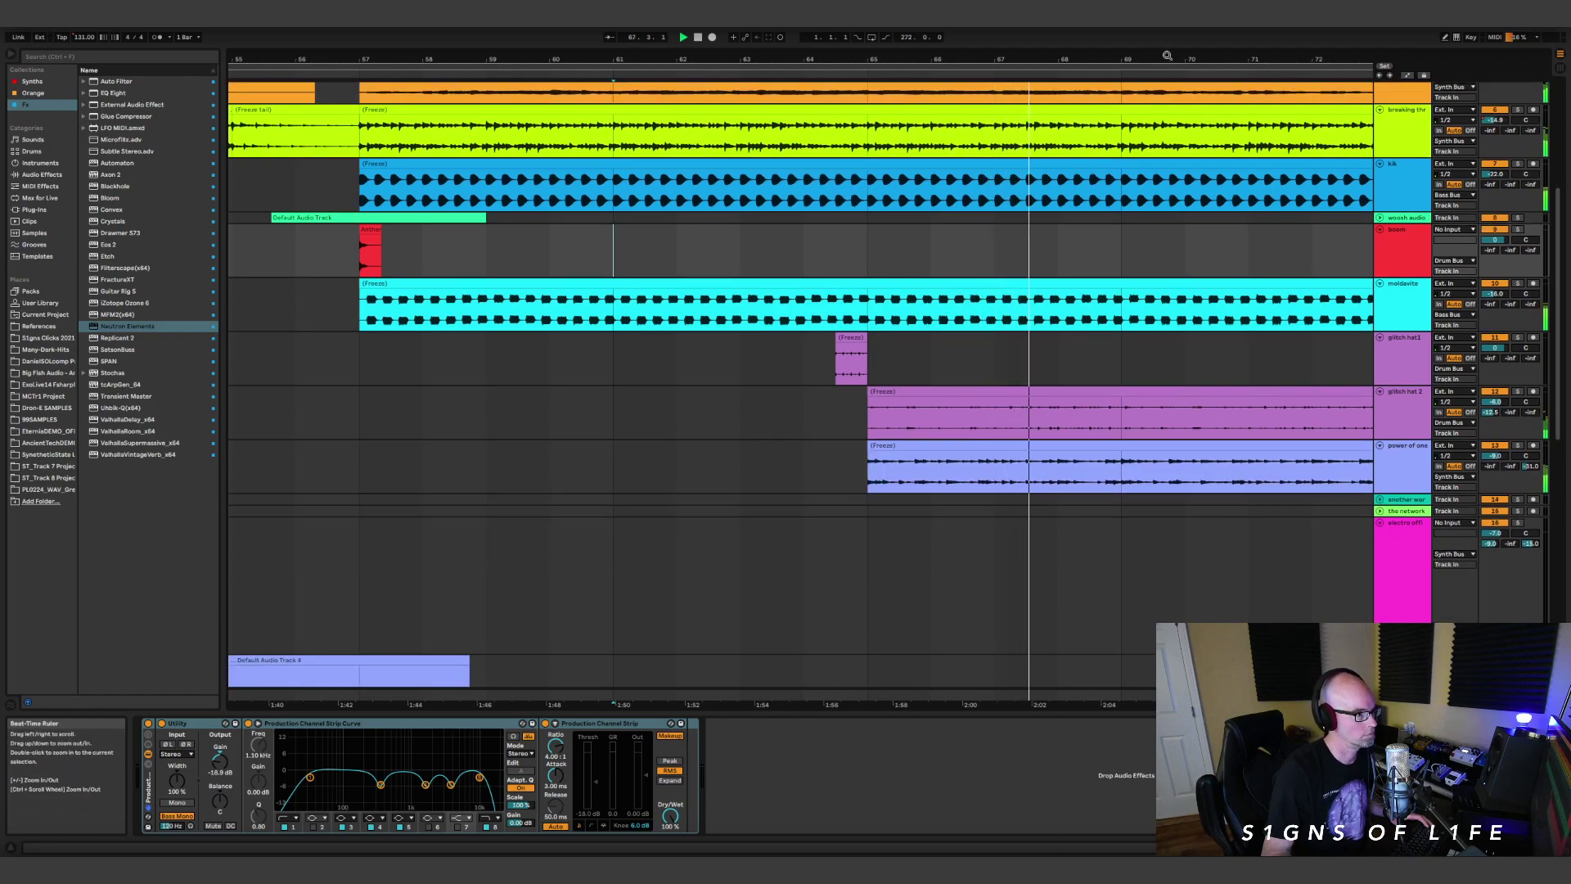
Unfold the network and the teal track above it, select the network, and zoom out fully.
key(minus)
key(minus)
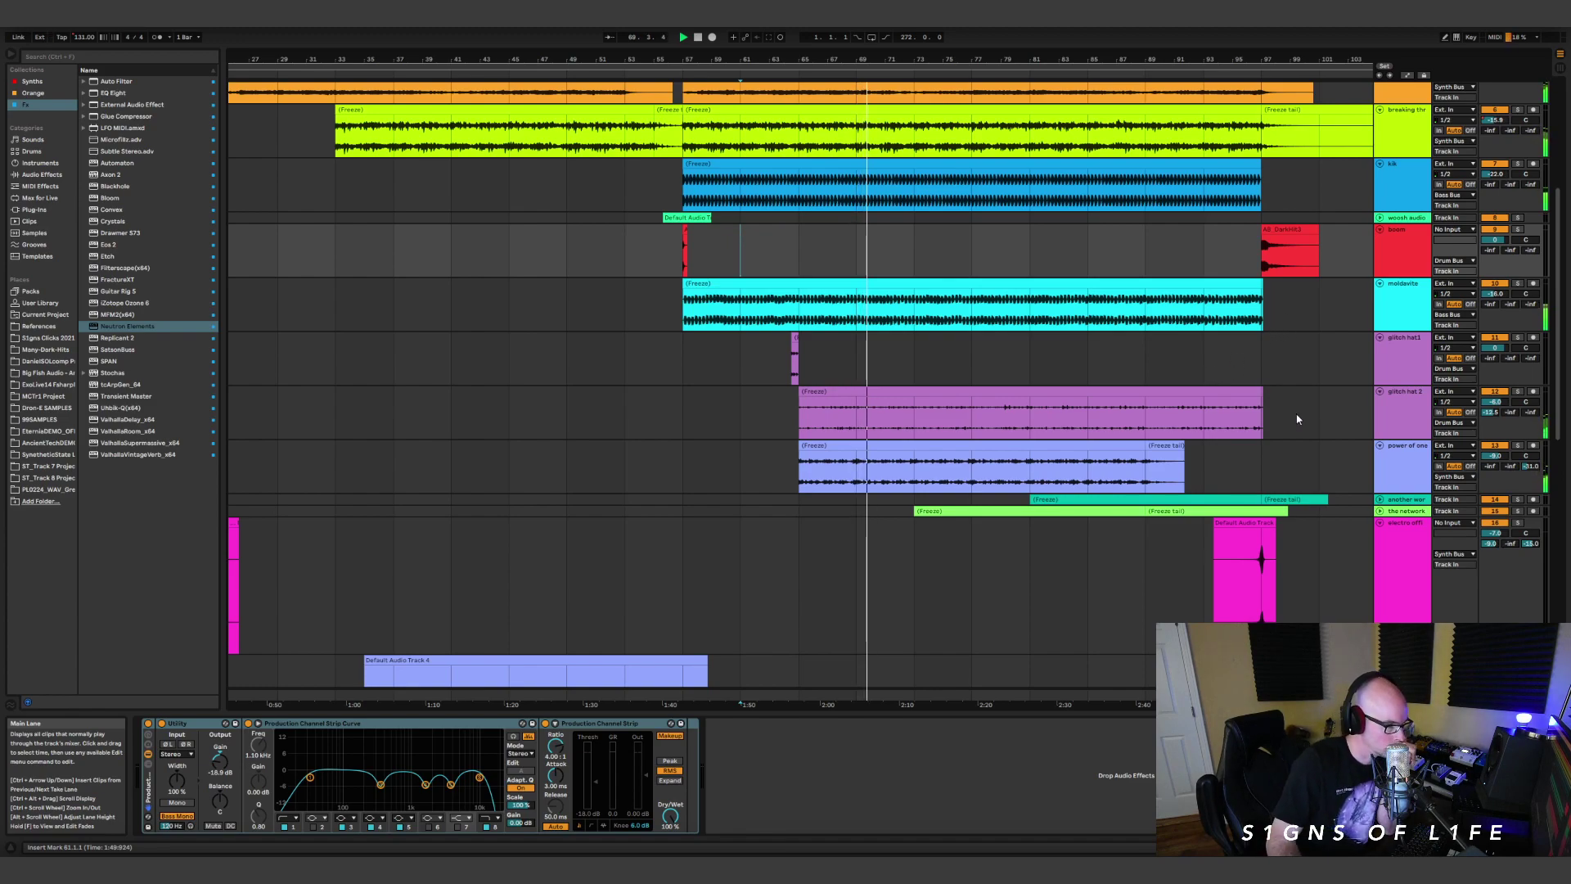
click(1380, 511)
click(1382, 500)
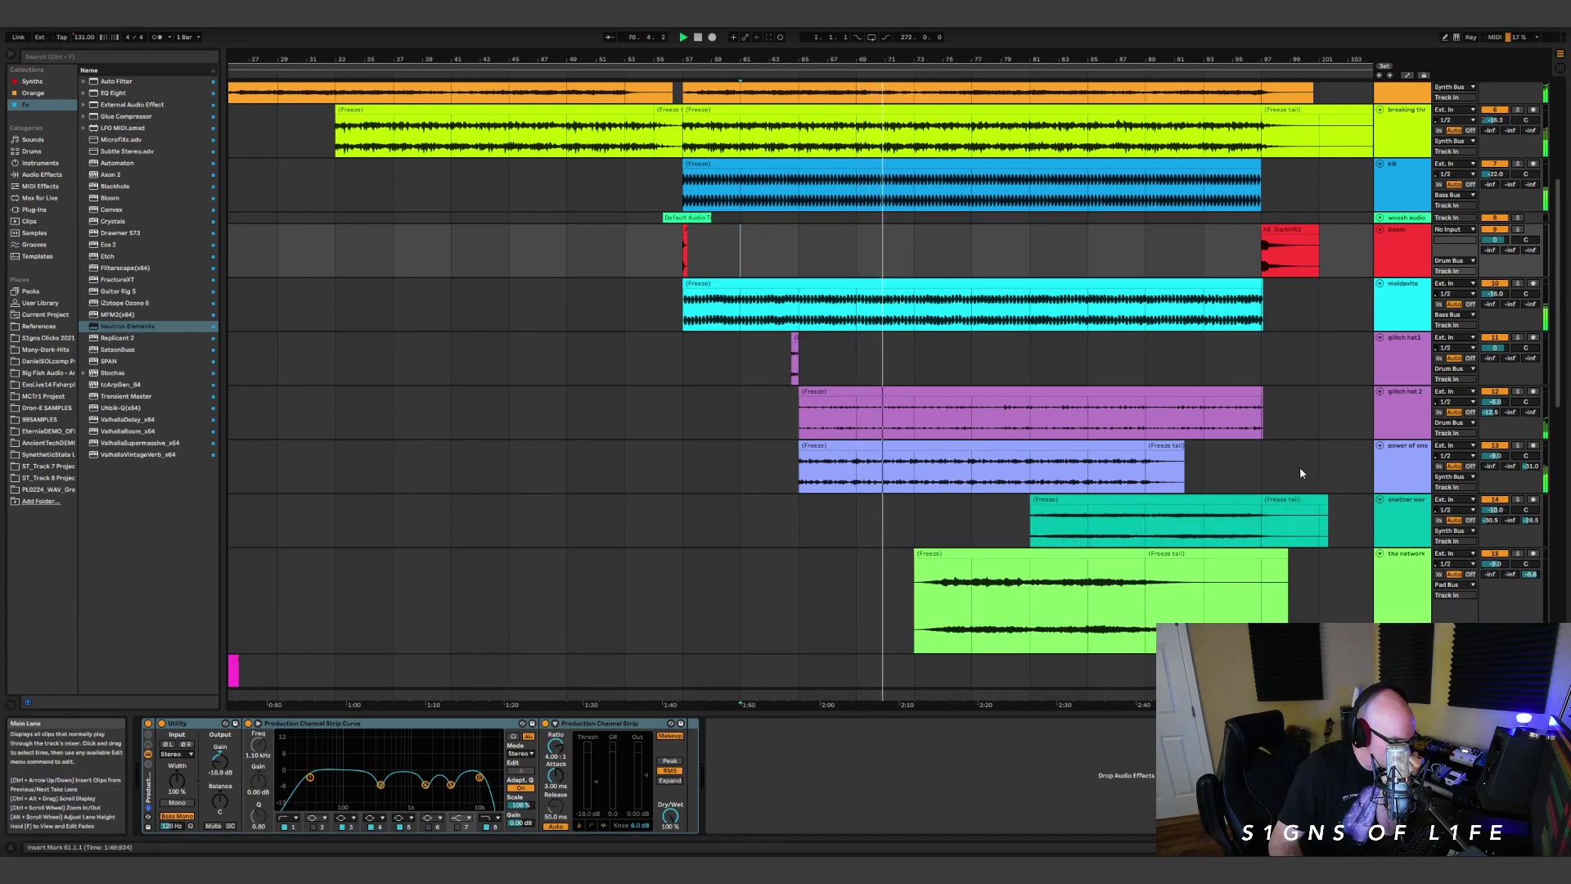
scroll(1219, 450, down, 1)
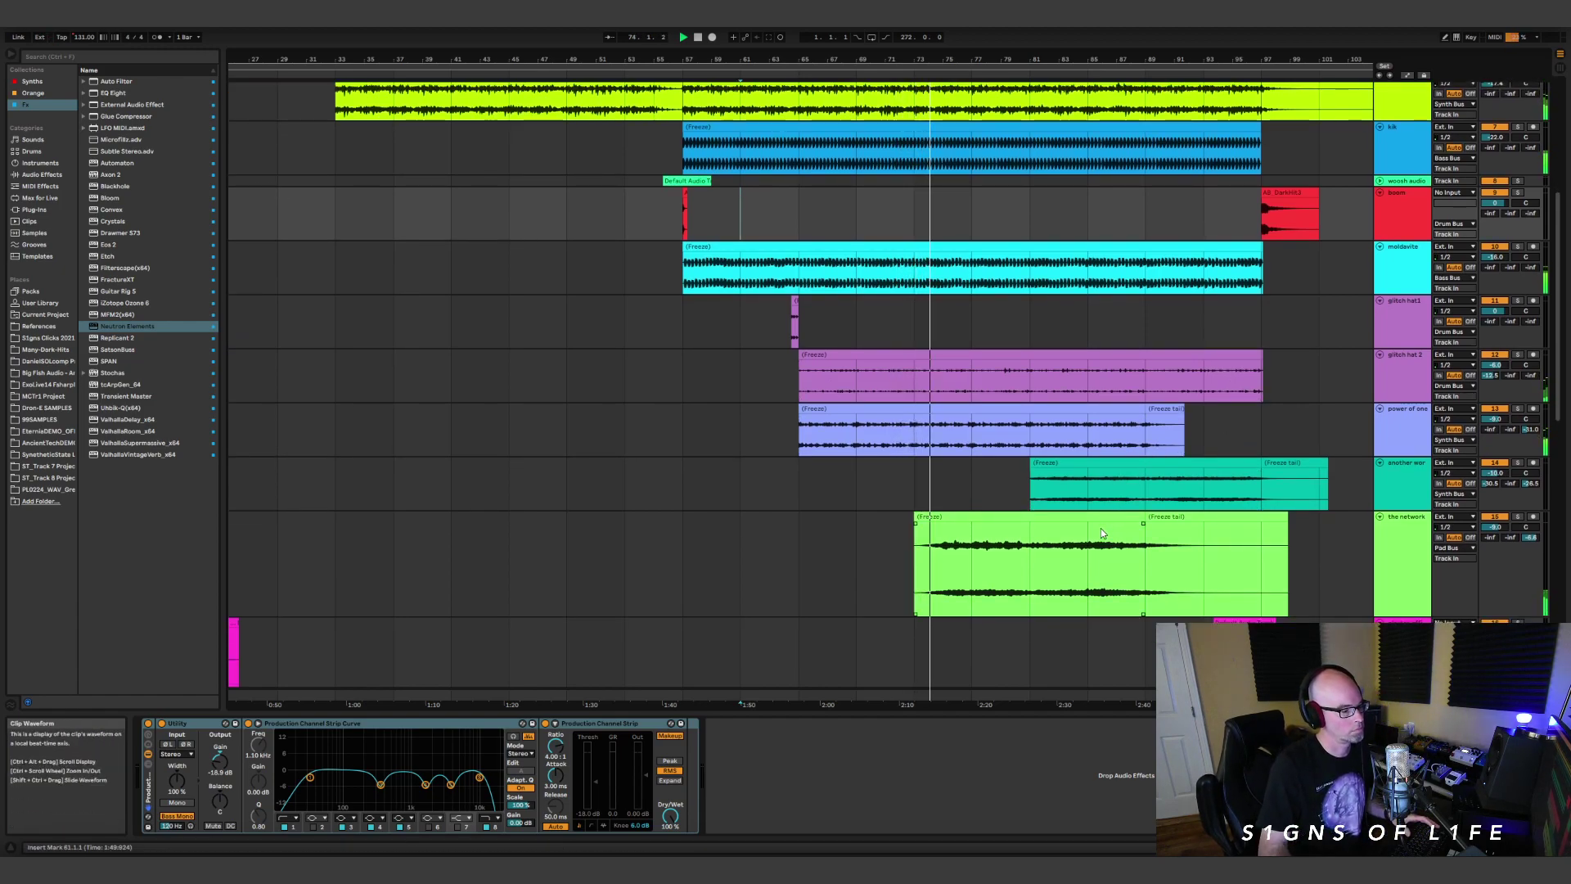
click(1406, 528)
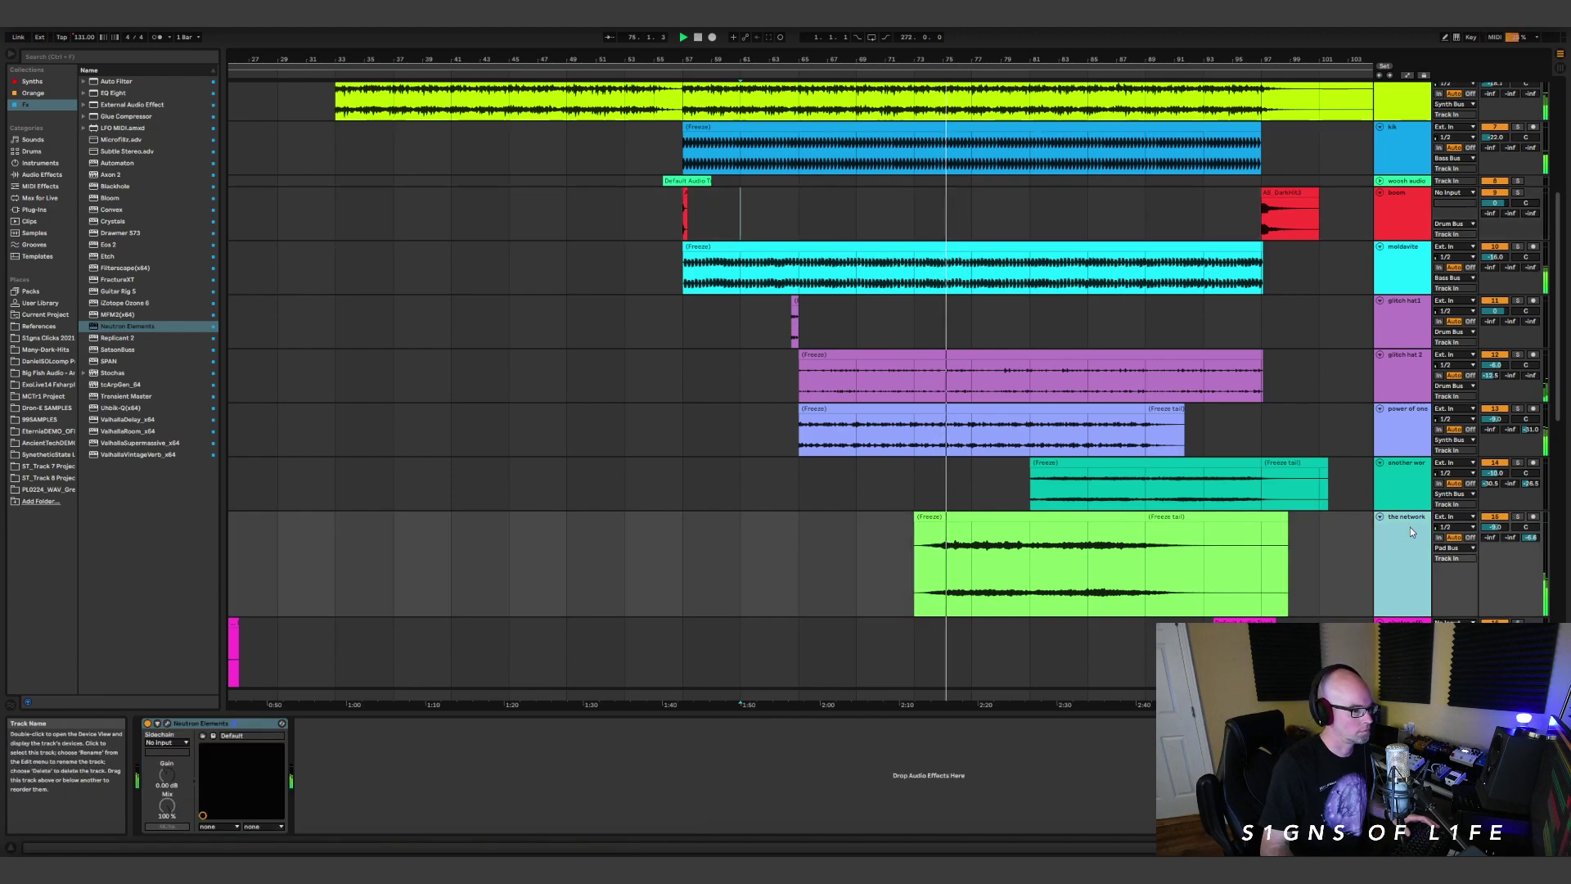
scroll(1316, 459, up, 1)
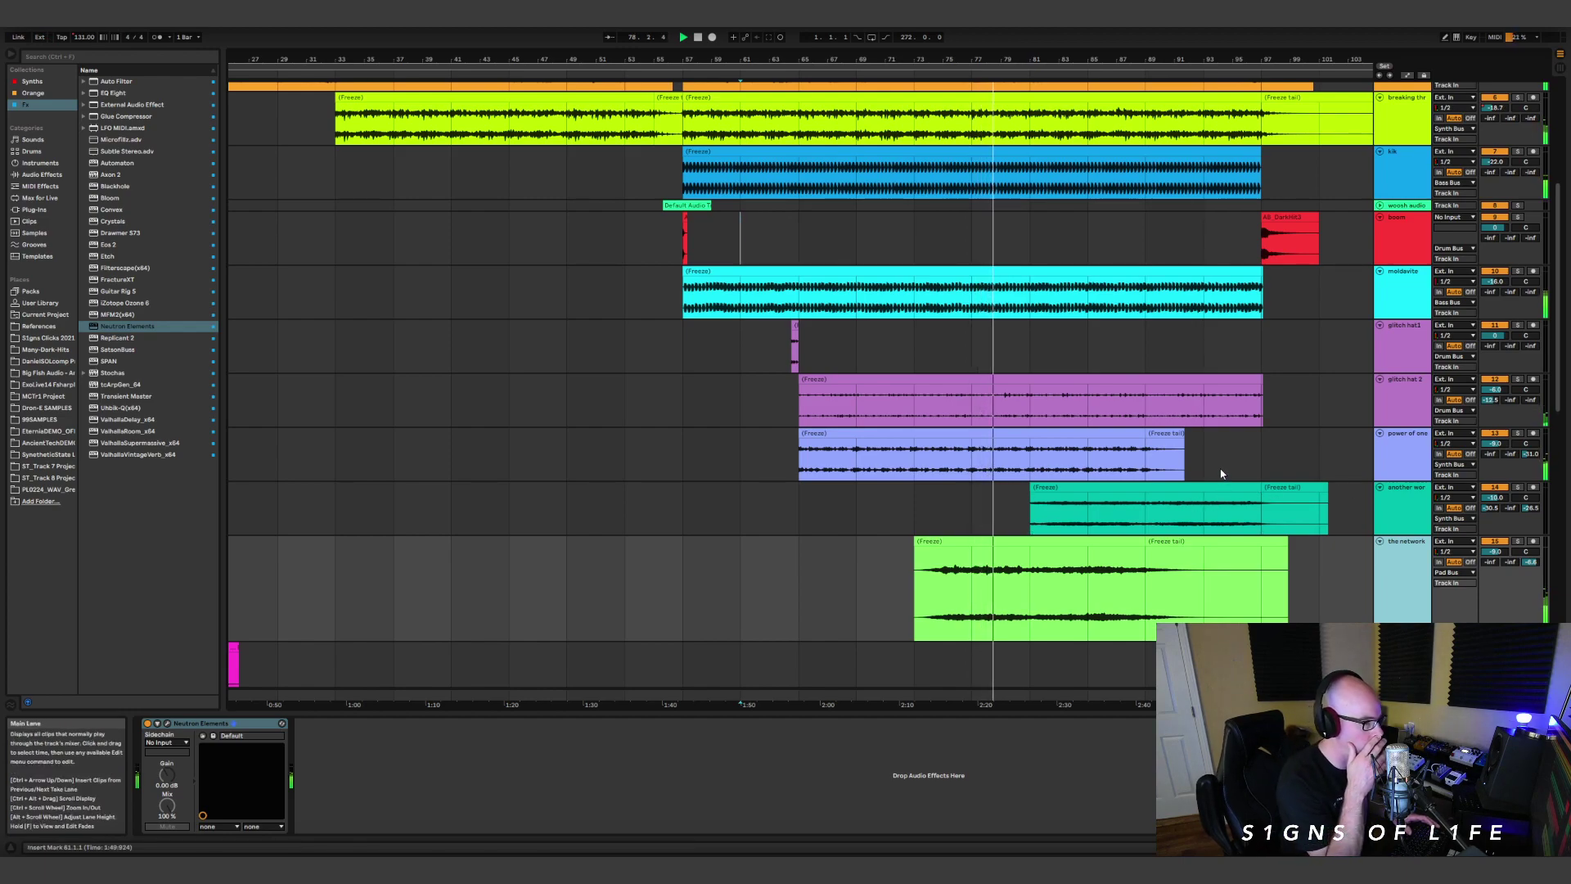
scroll(1187, 483, down, 1)
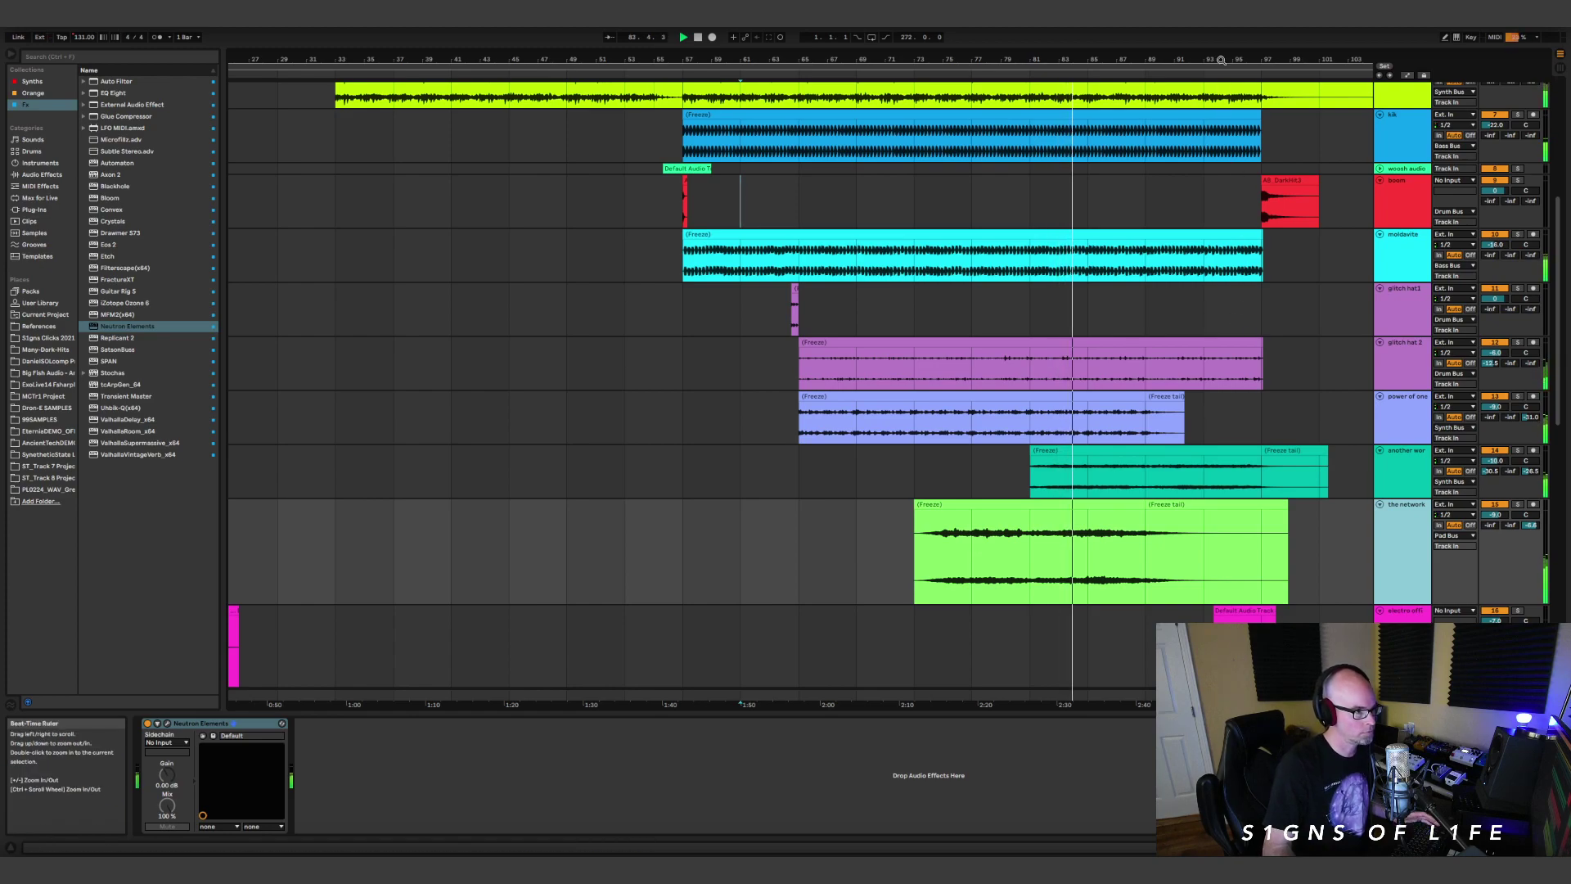
key(minus)
Zoom in on the ending around bar 97, then fold every track to minimum height with Alt+U.
scroll(873, 350, down, 1)
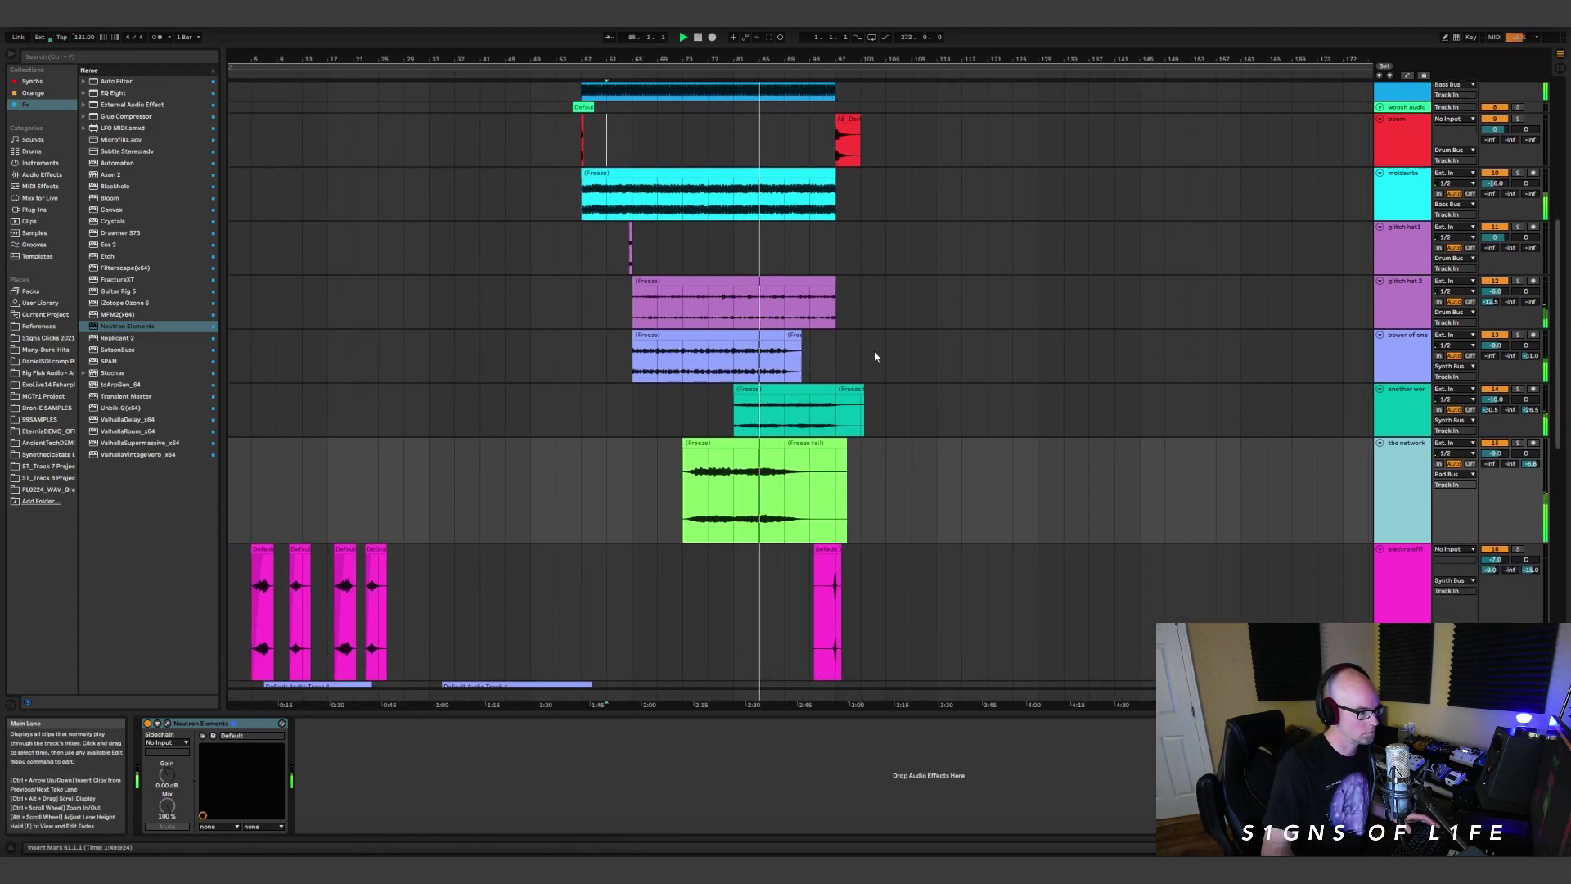
scroll(884, 347, up, 5)
scroll(936, 368, down, 3)
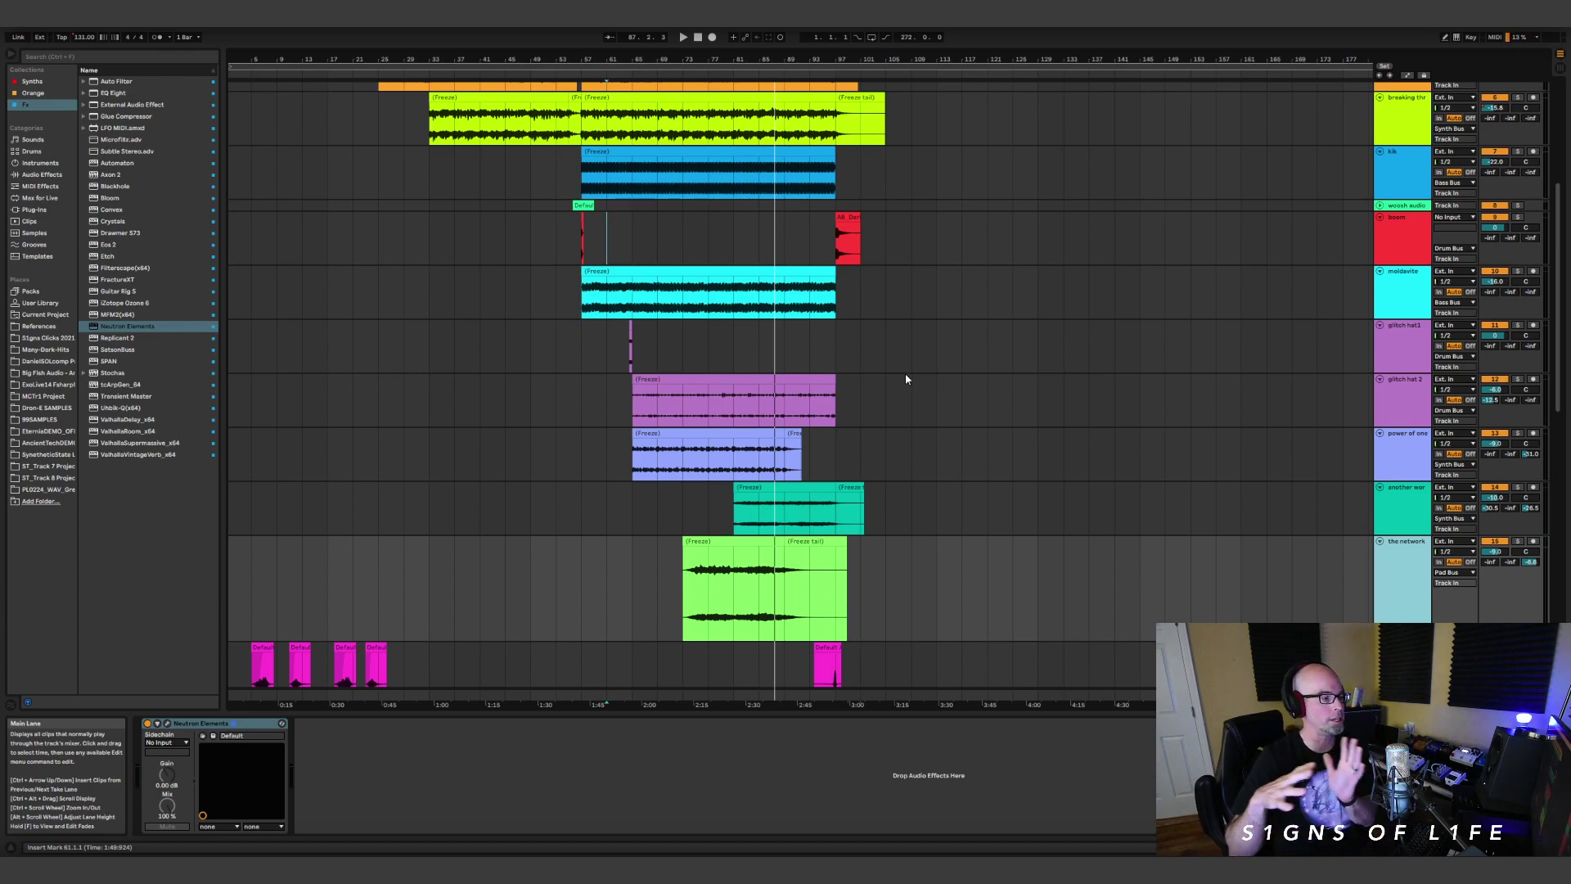
drag(847, 62, 772, 340)
scroll(846, 348, down, 1)
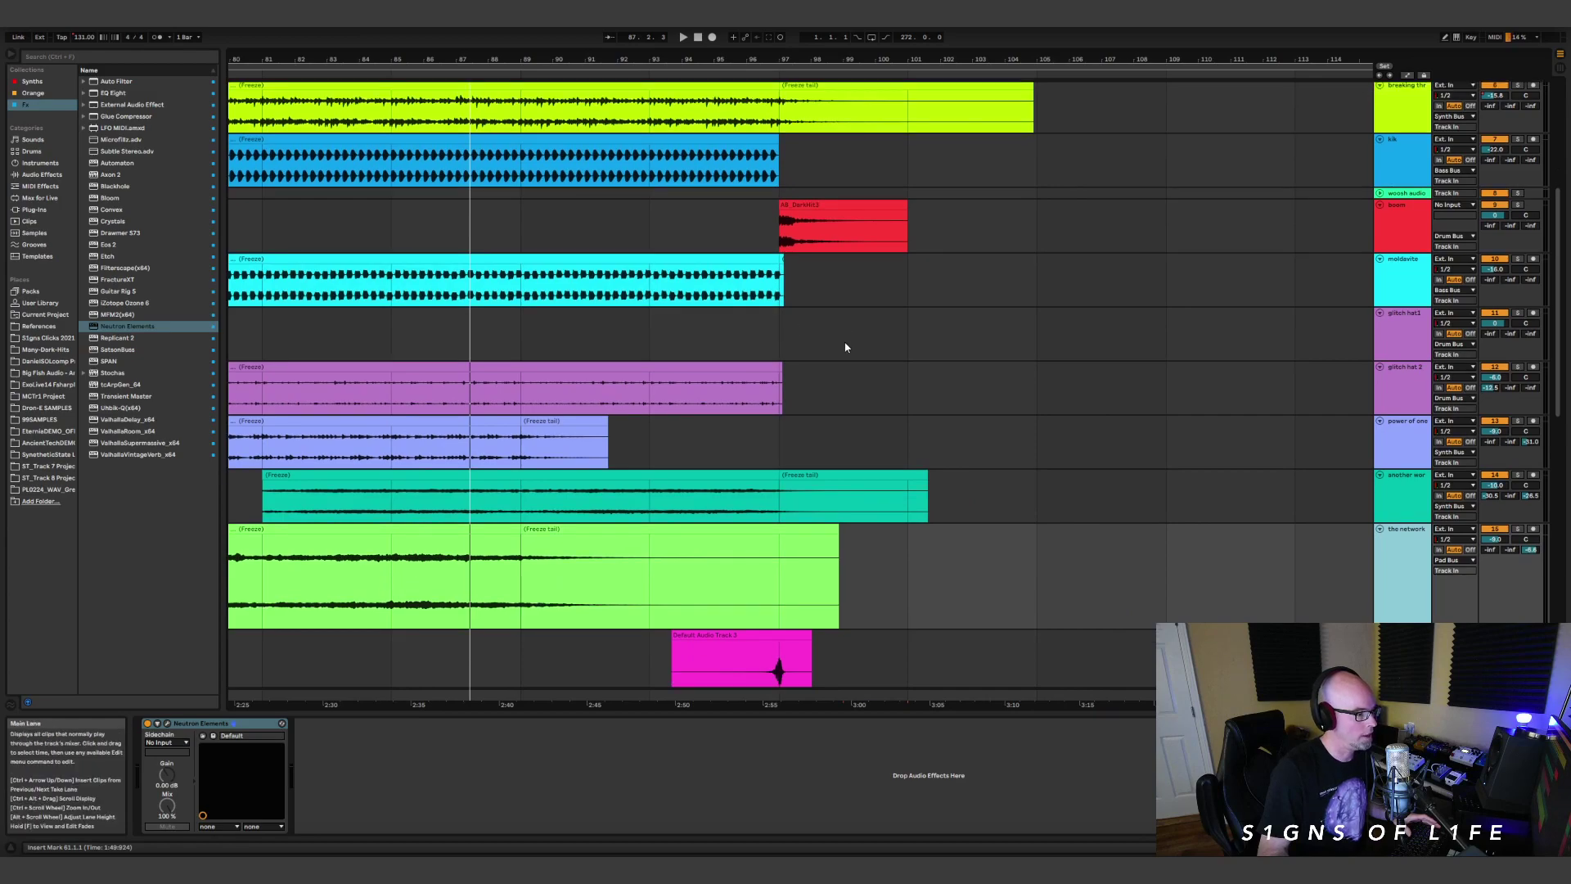
scroll(915, 455, down, 5)
drag(720, 62, 721, 41)
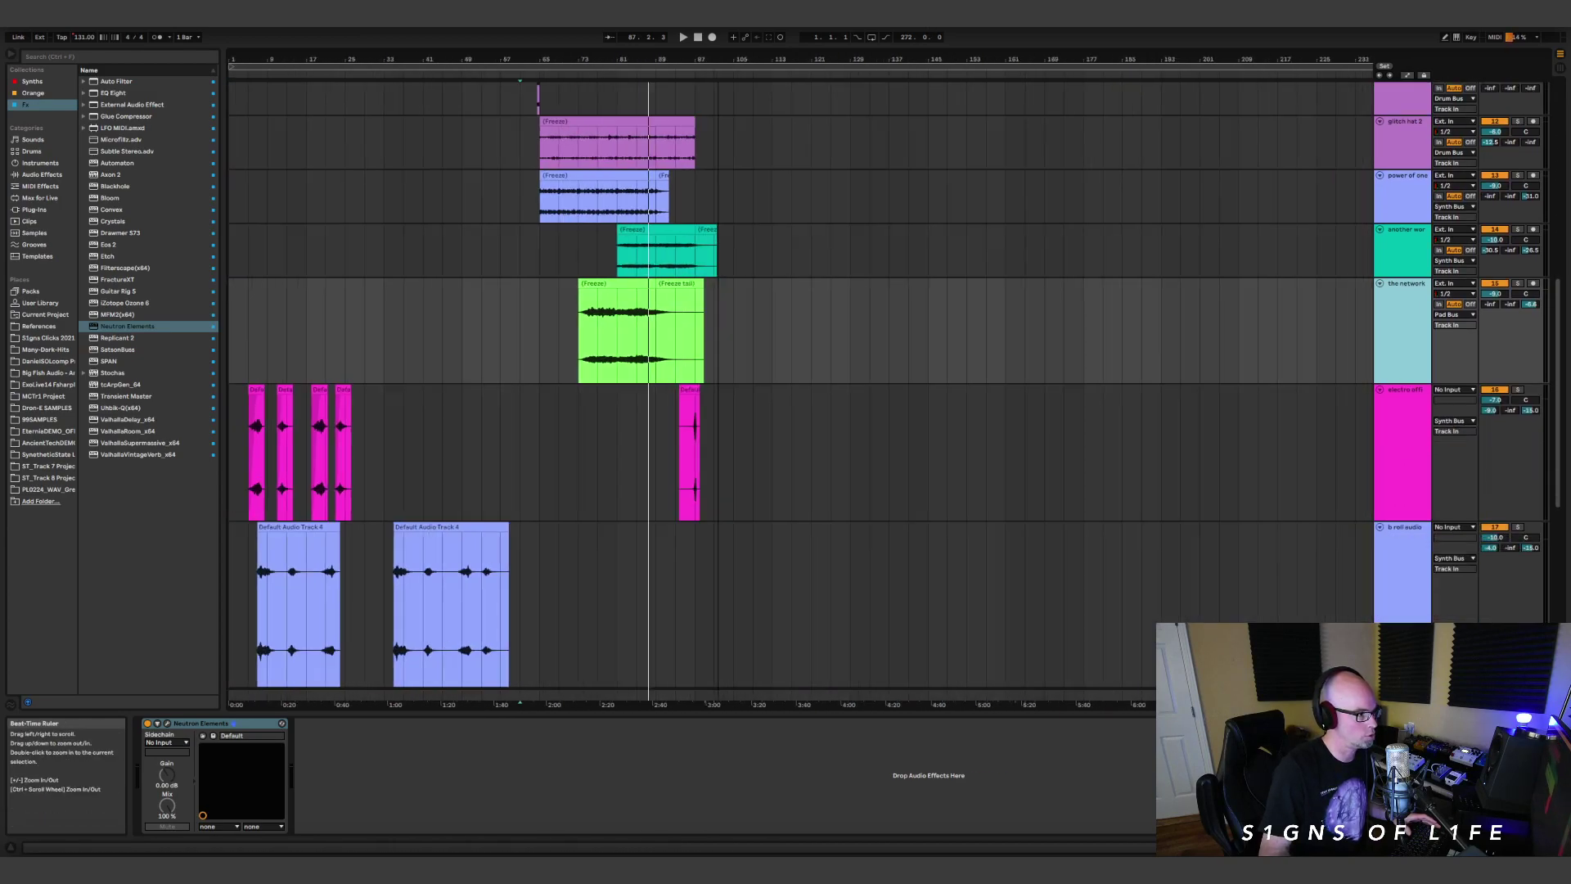
scroll(610, 385, down, 1)
scroll(695, 389, down, 2)
scroll(787, 395, up, 4)
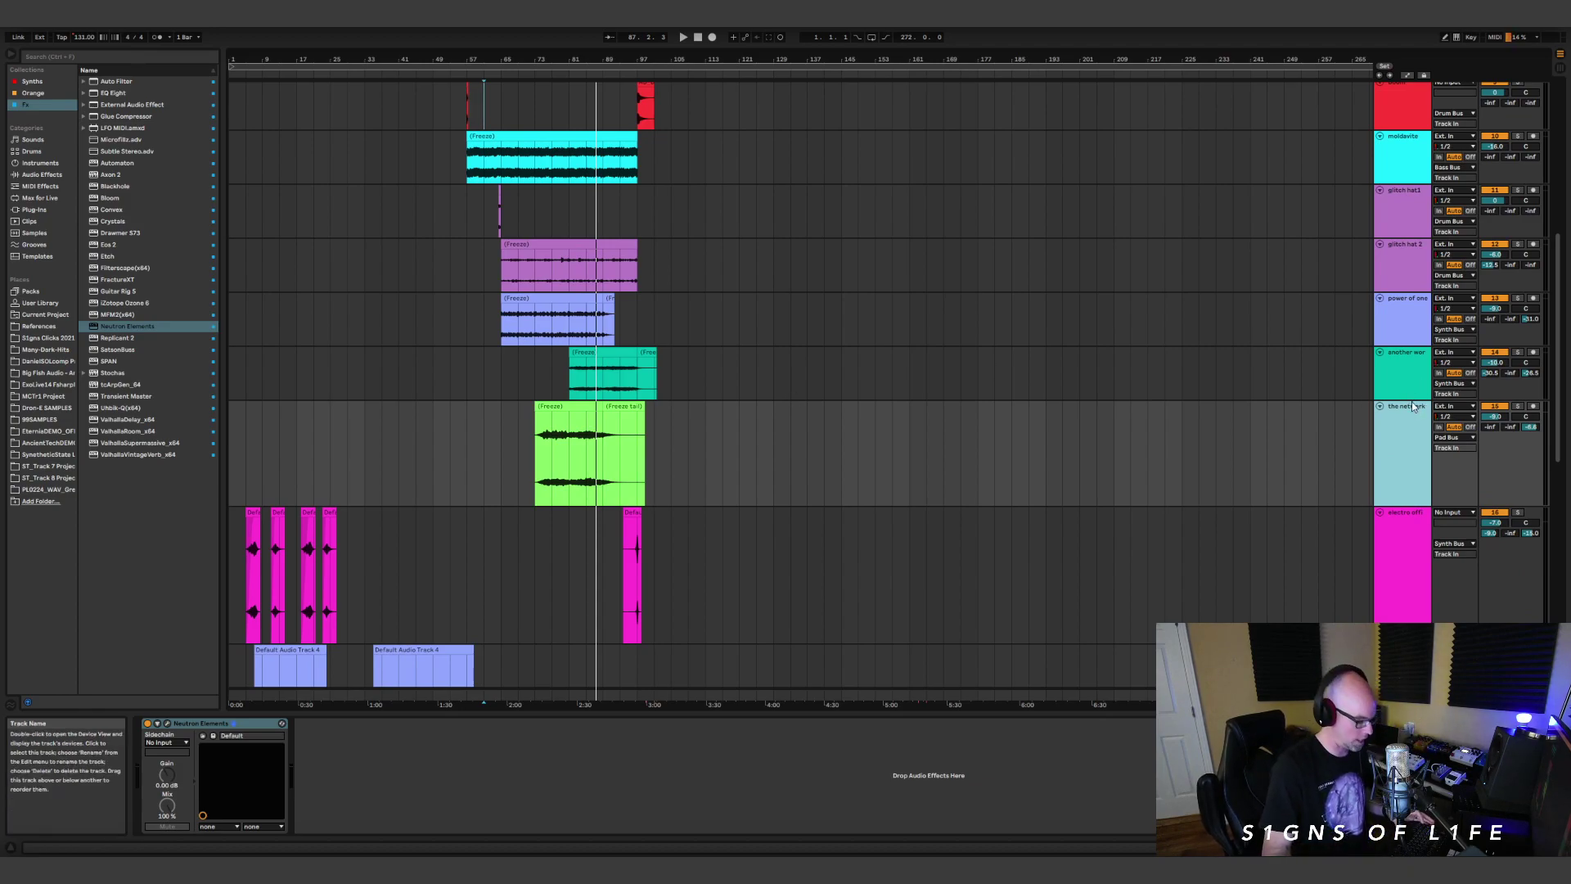
key(alt+u)
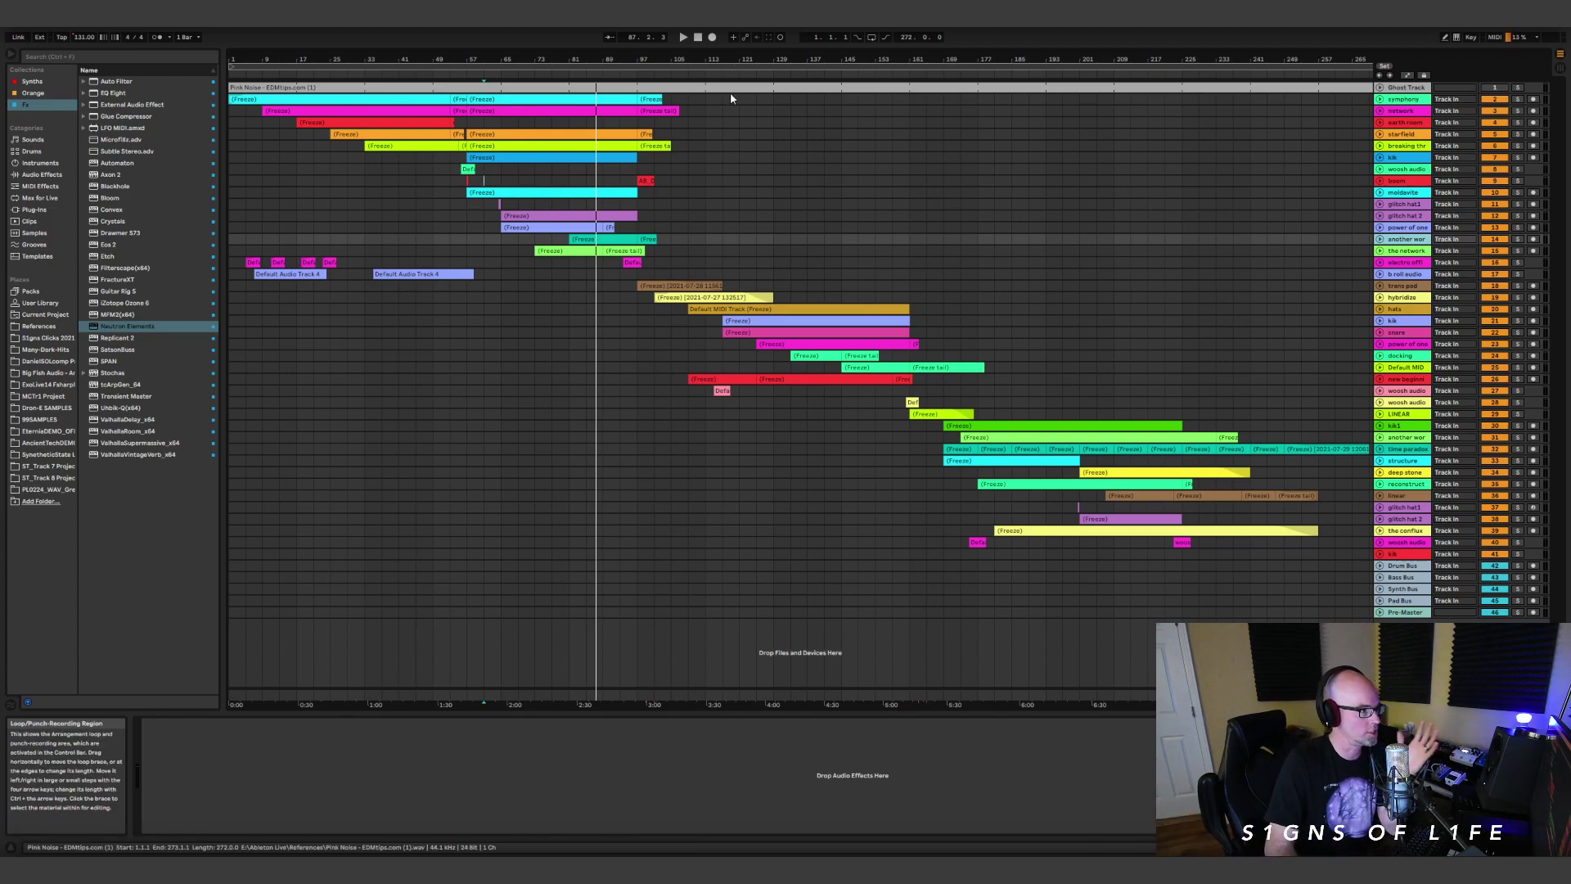
Play the arrangement from around bar 97 and scroll down to the later tracks.
click(663, 268)
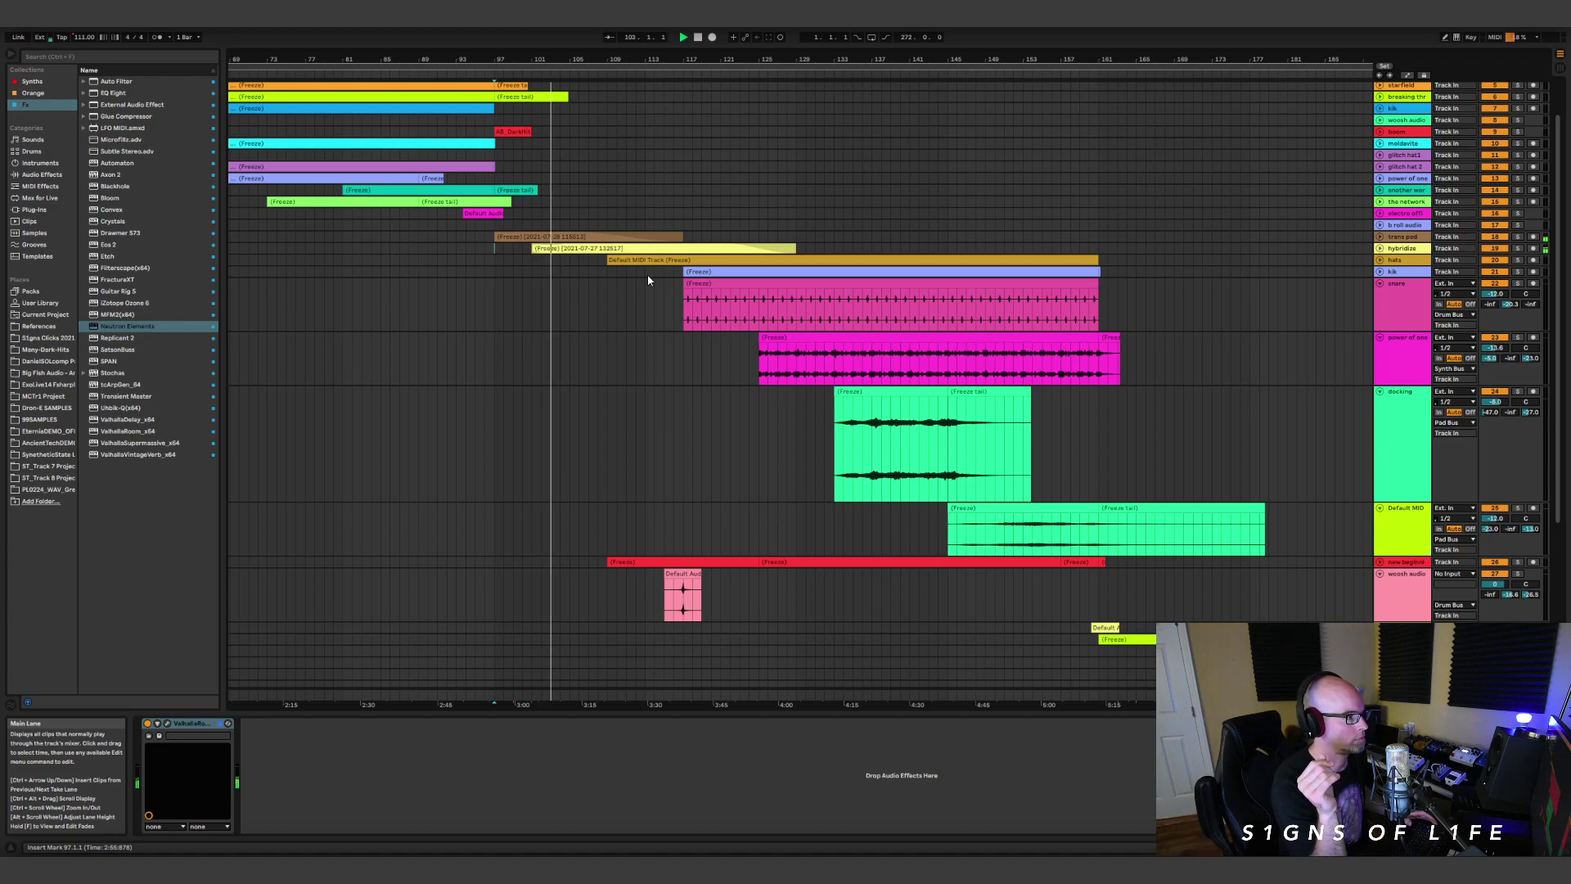
scroll(799, 466, down, 5)
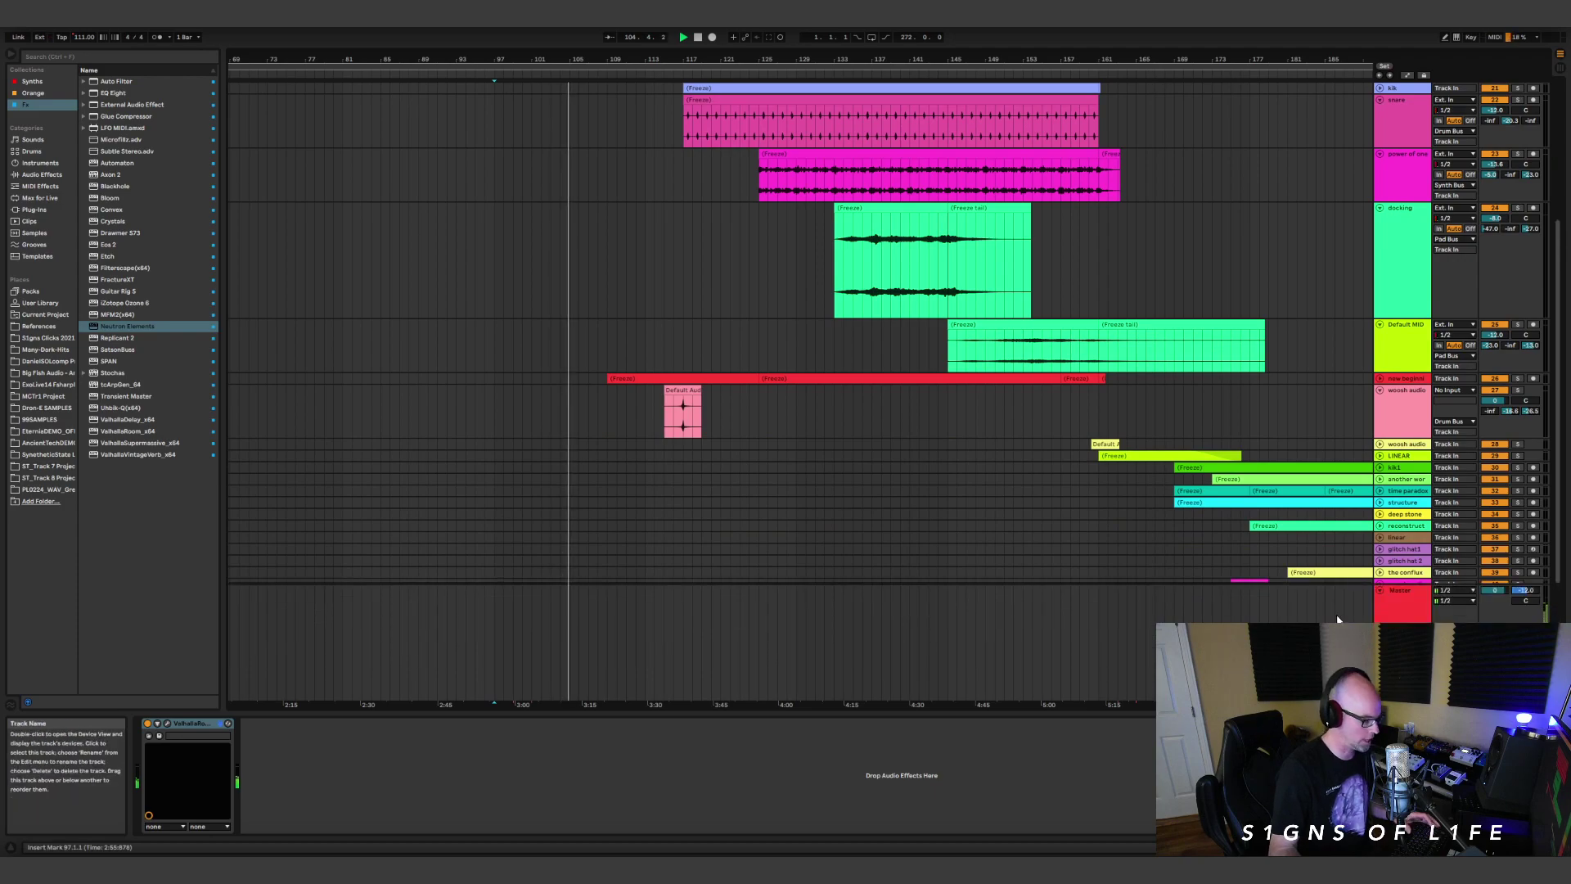
Inspect the Master track's Song Tempo envelope dipping to 111 BPM, then hide automation again.
key(a)
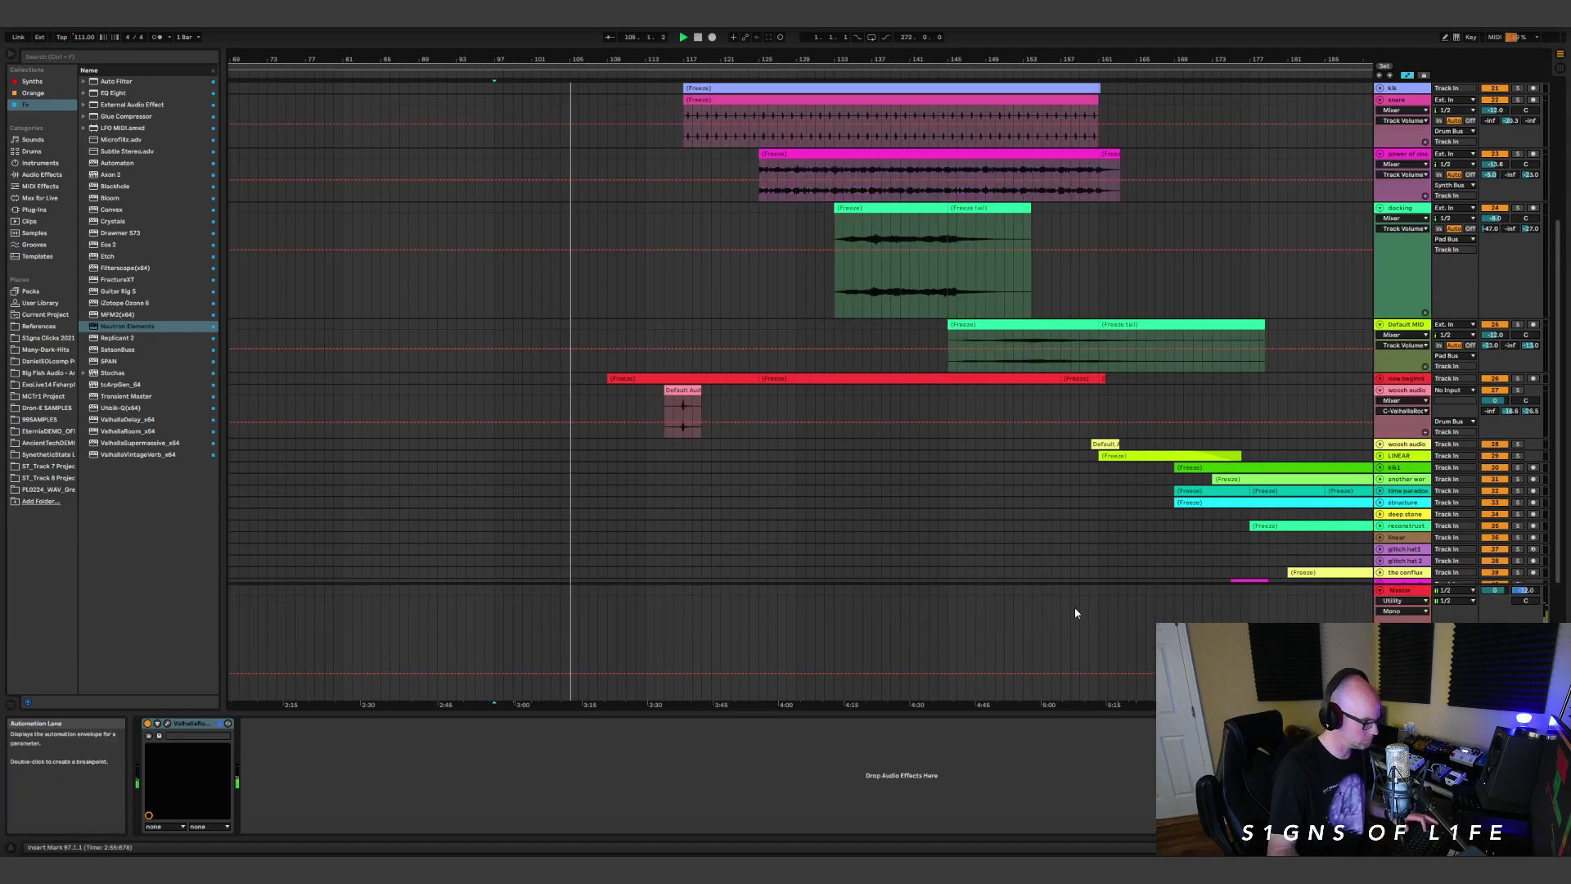
click(1394, 613)
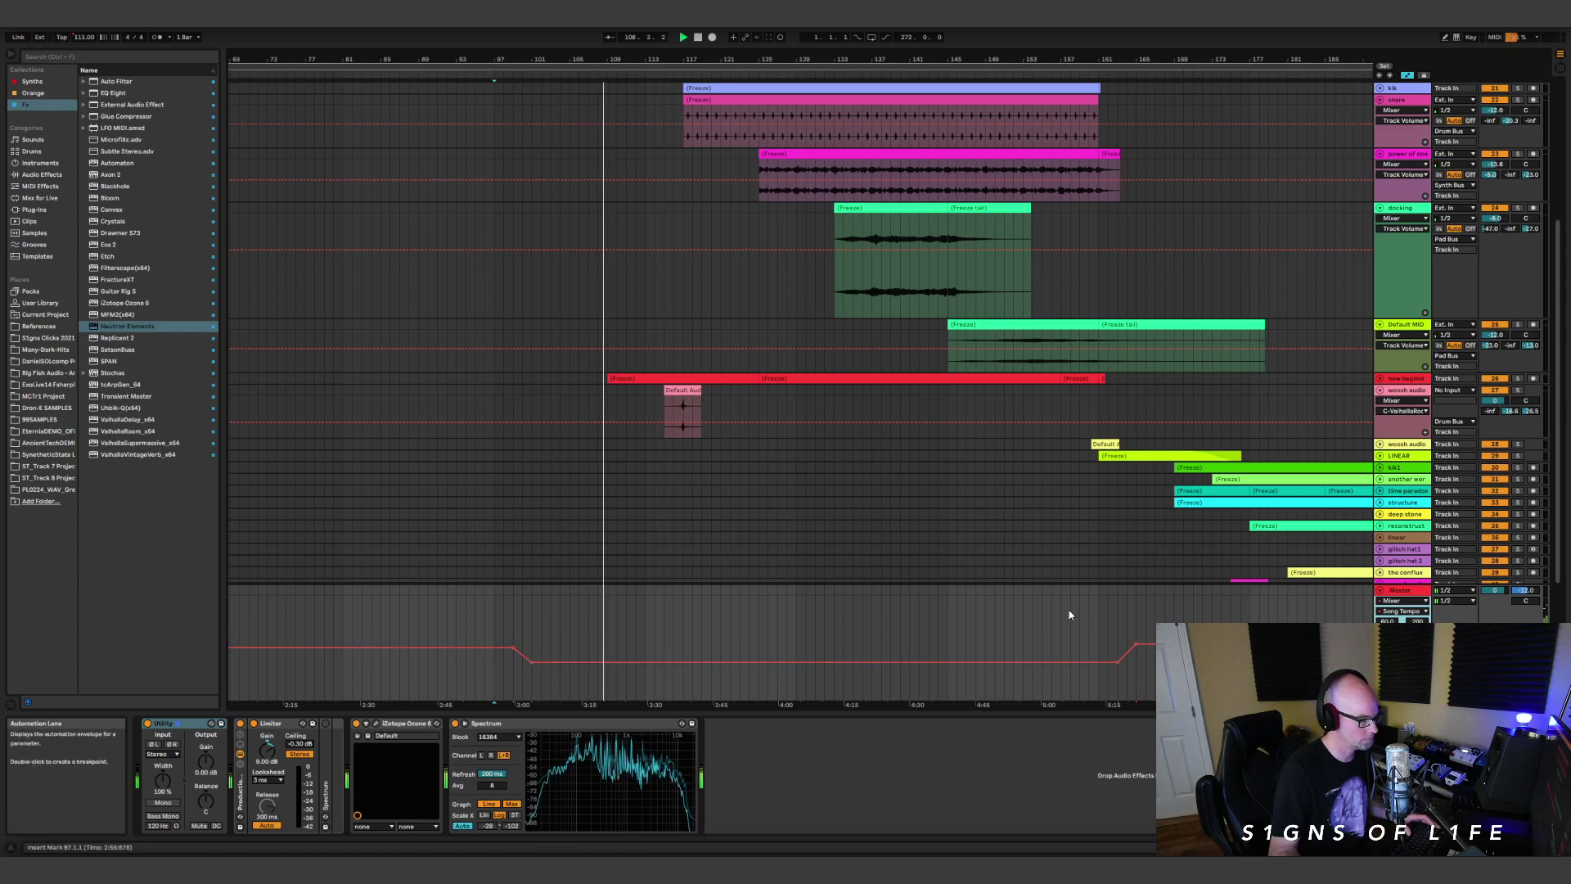
key(a)
key(a)
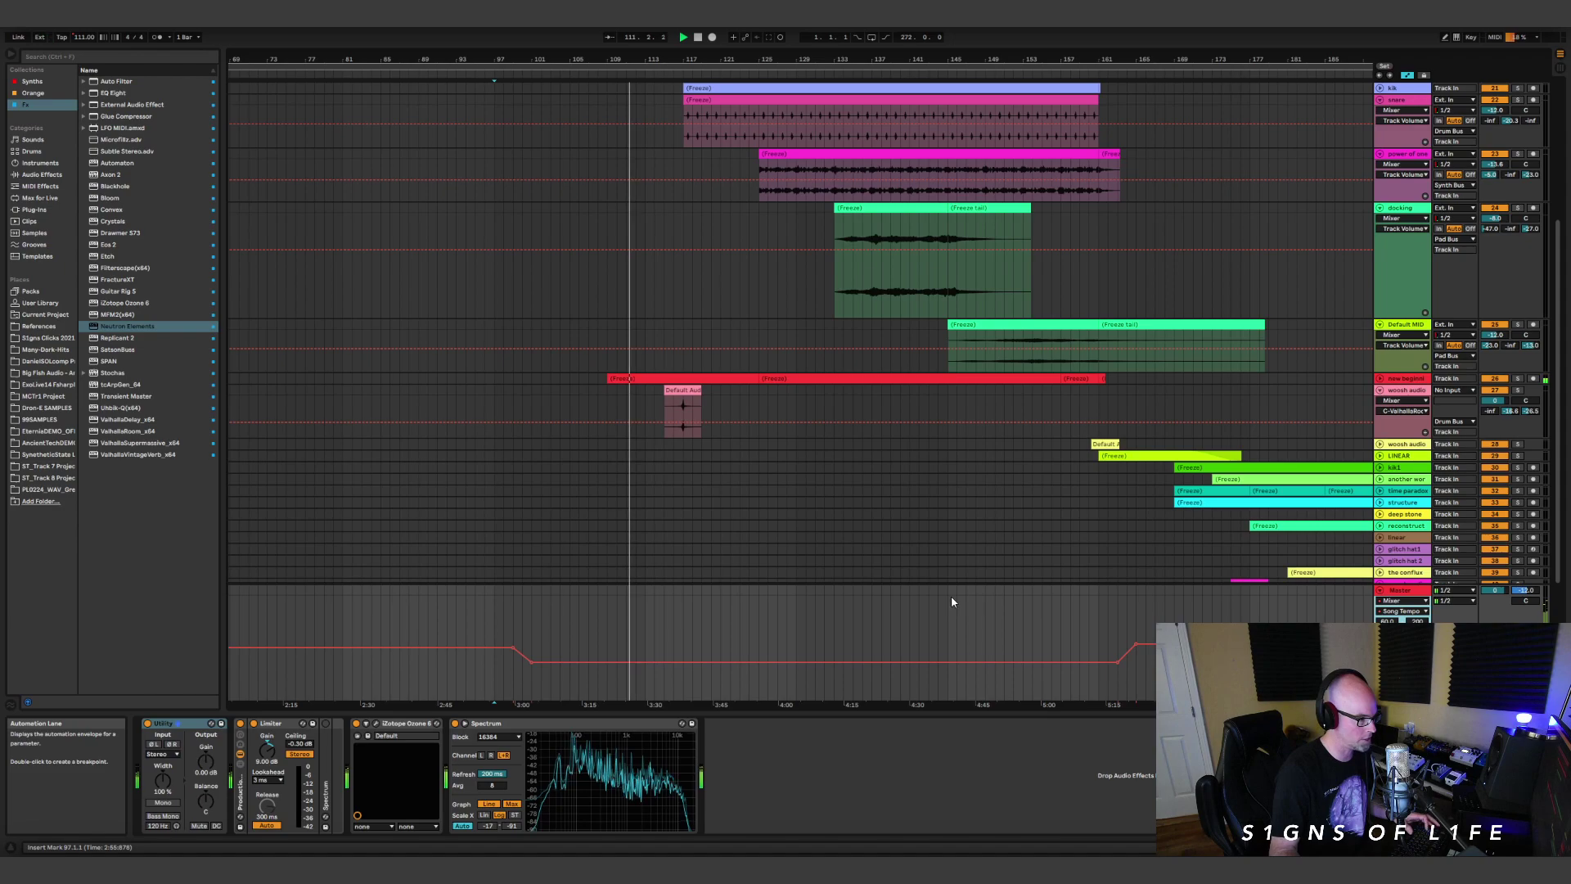
Hide the automation envelopes and unfold the red frozen track and the woosh audio track below it.
key(a)
scroll(800, 442, up, 3)
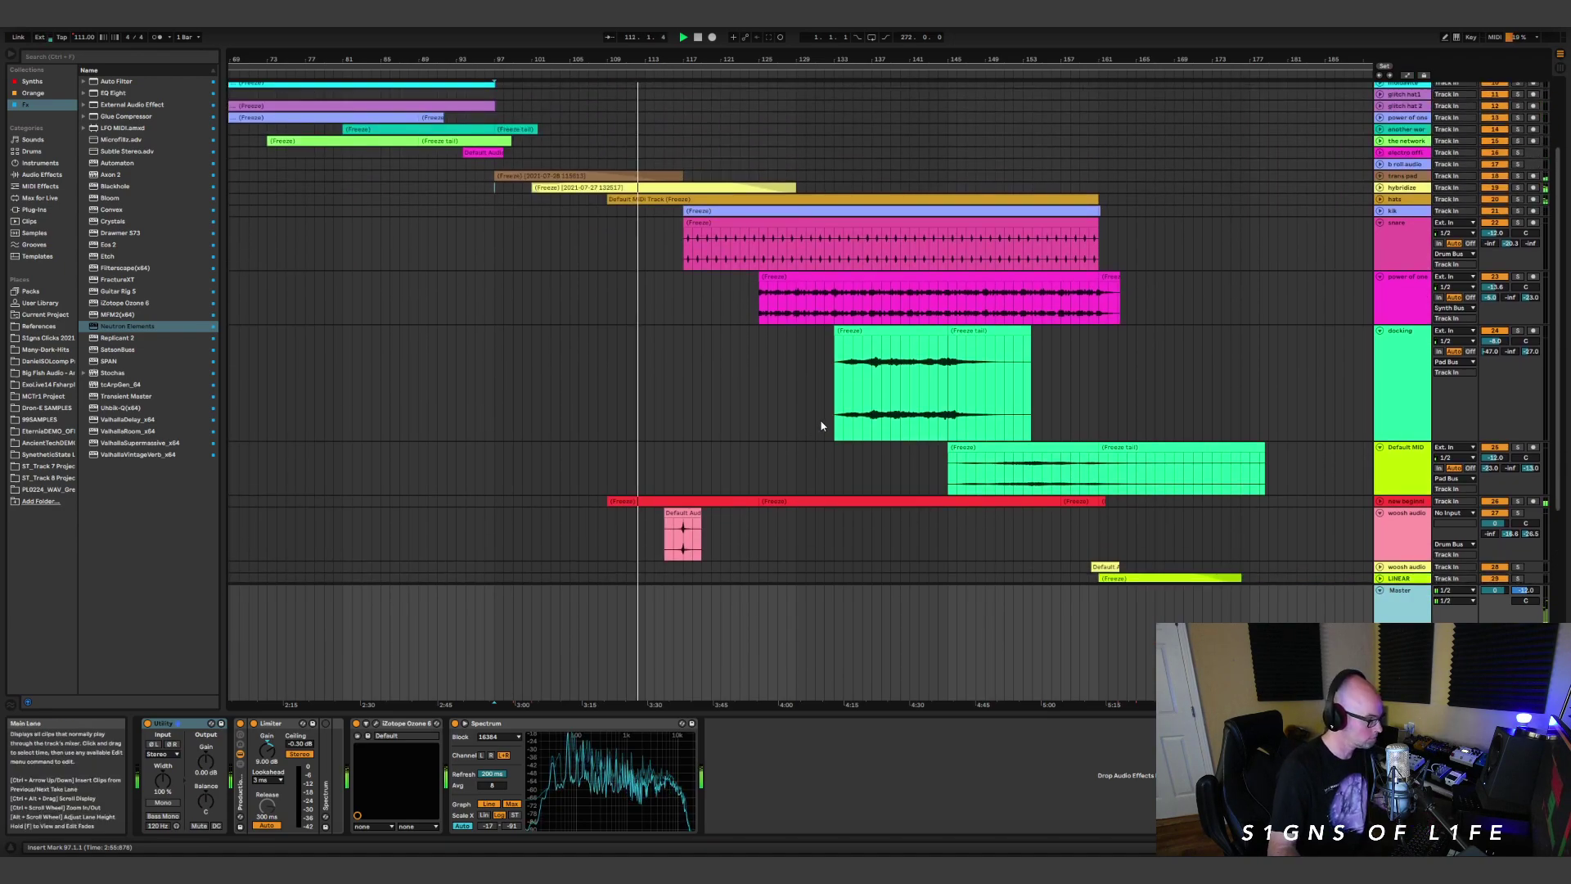
scroll(823, 426, down, 2)
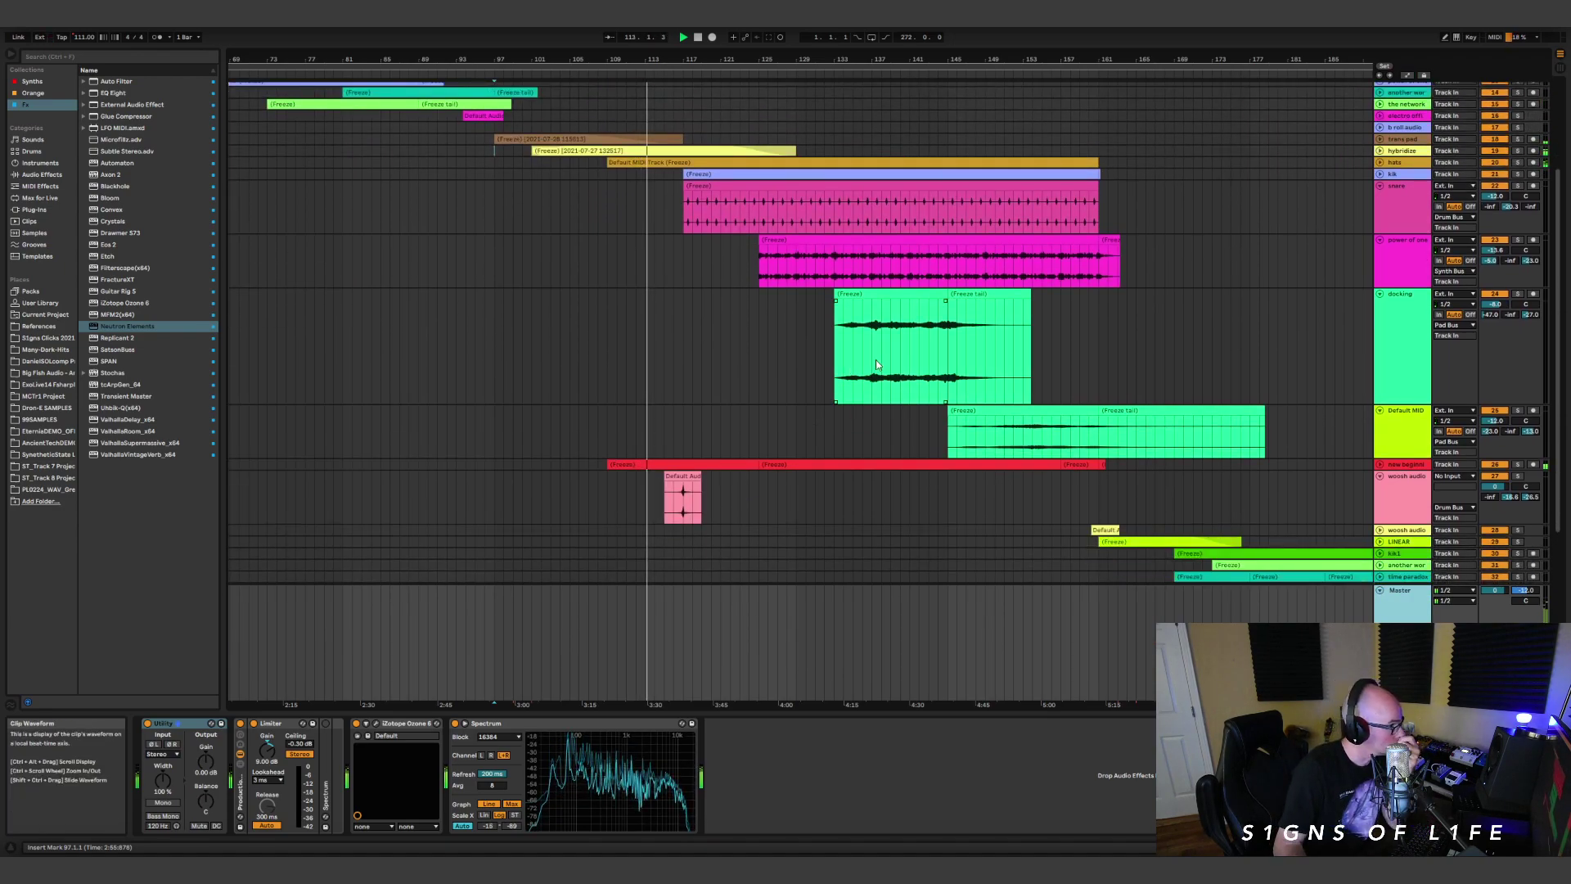
key(Right)
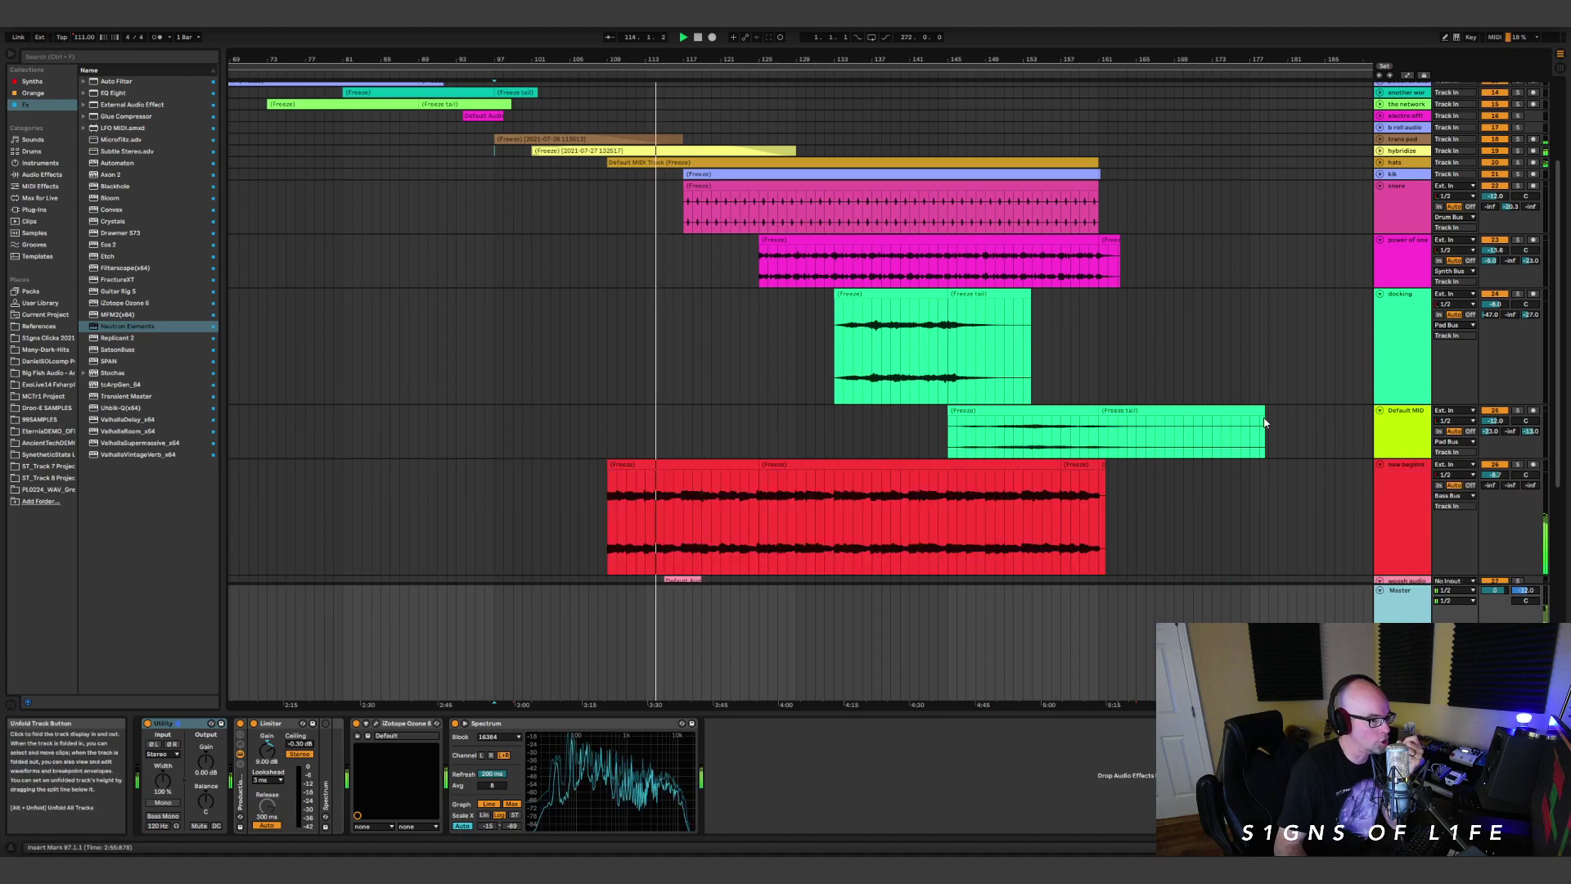
key(Down)
key(Right)
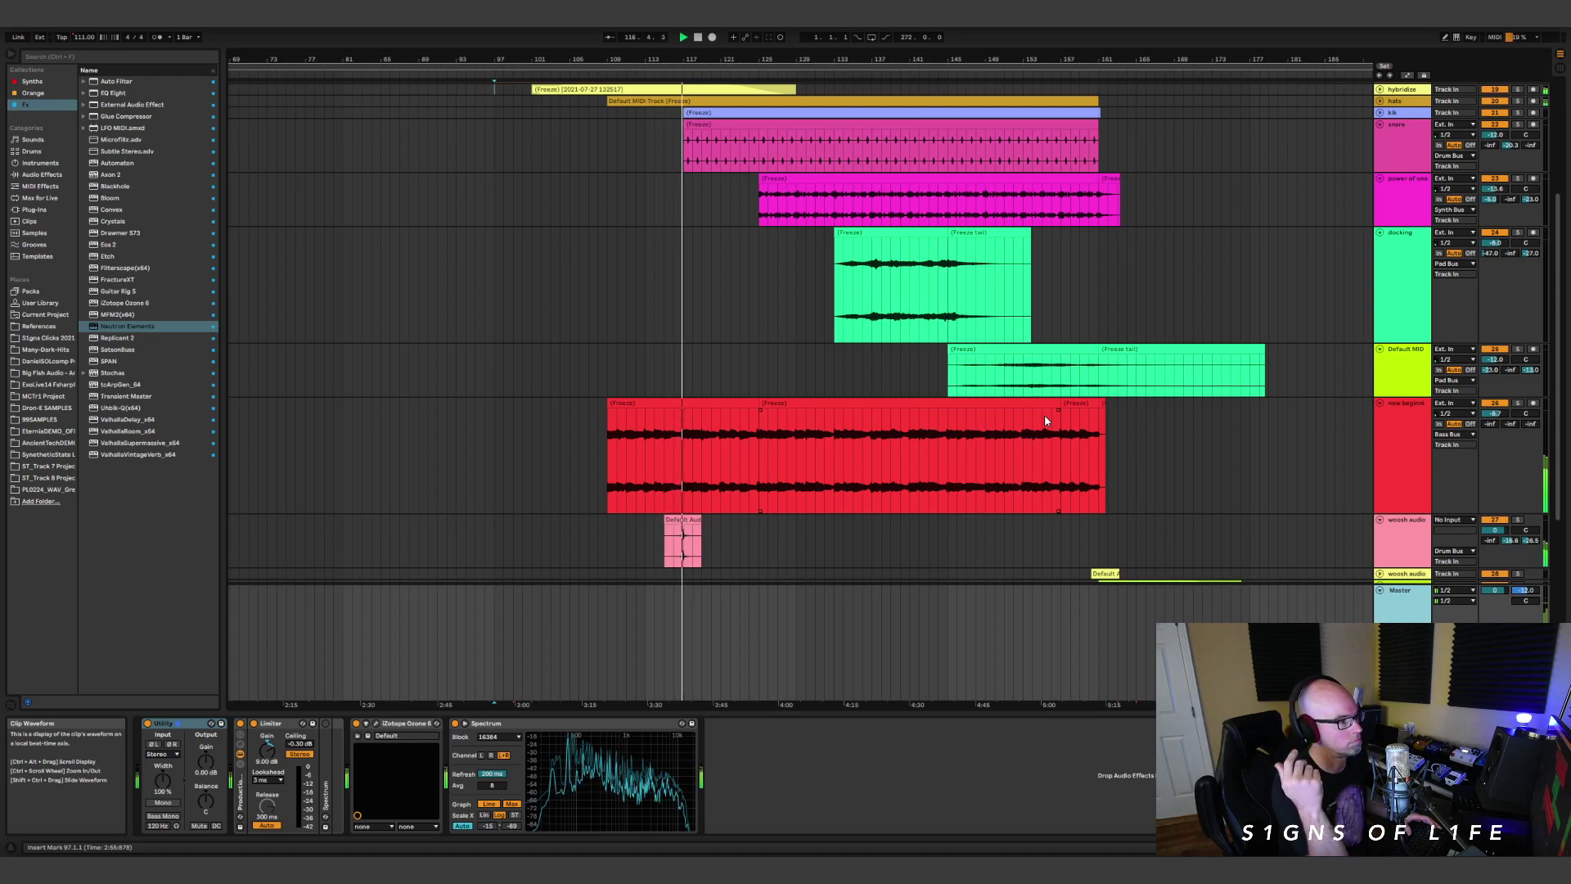
Zoom in on bars 108–139 and set the playback start near bar 122 on power of one.
scroll(757, 274, up, 1)
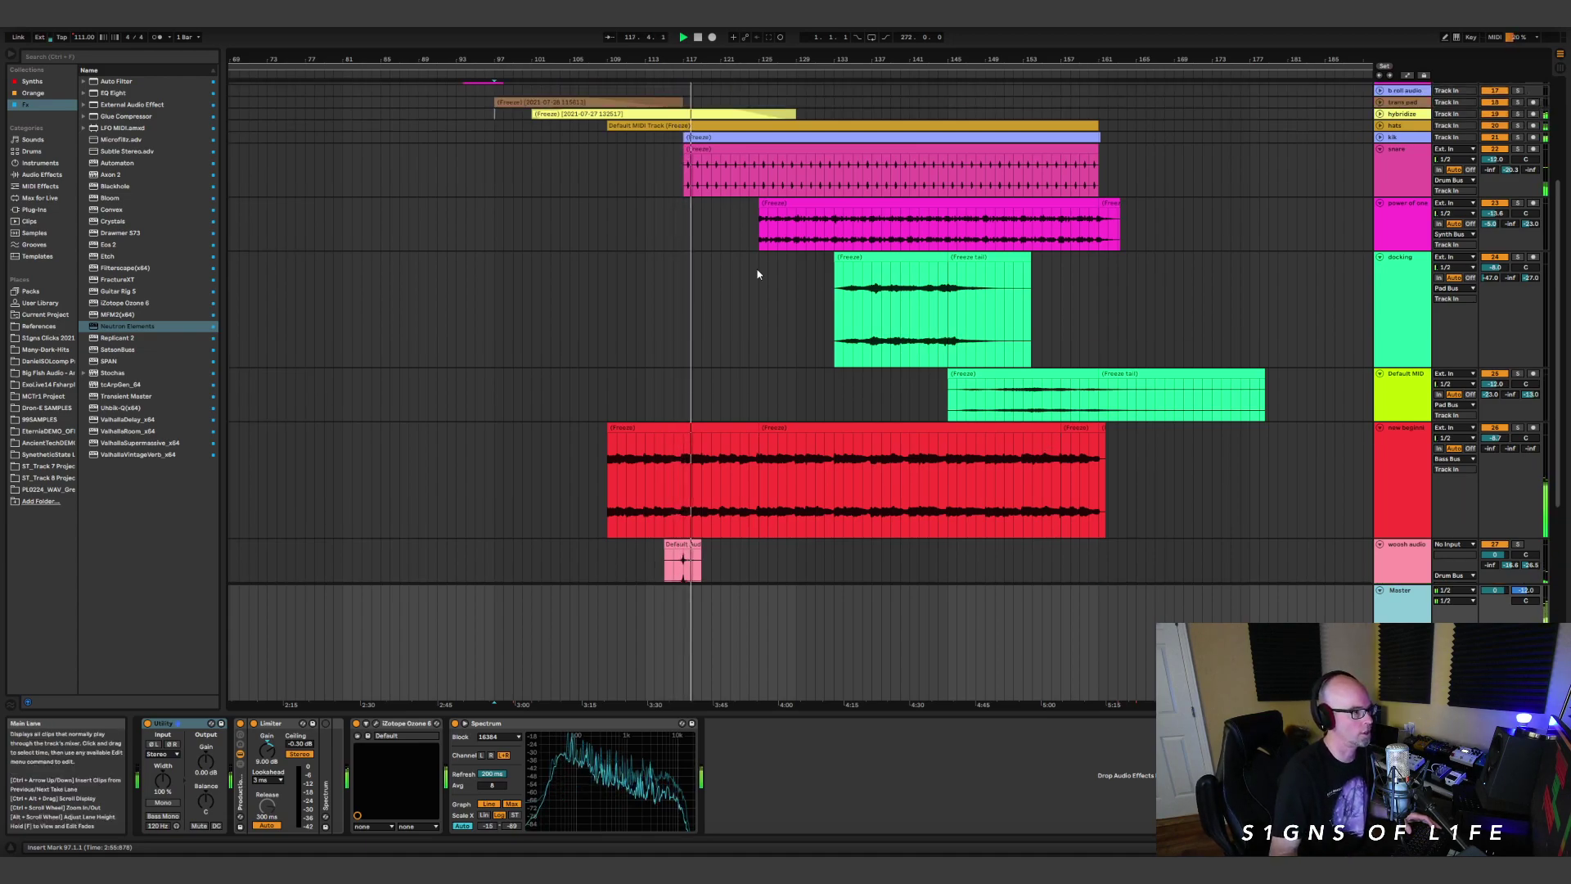
scroll(757, 274, up, 3)
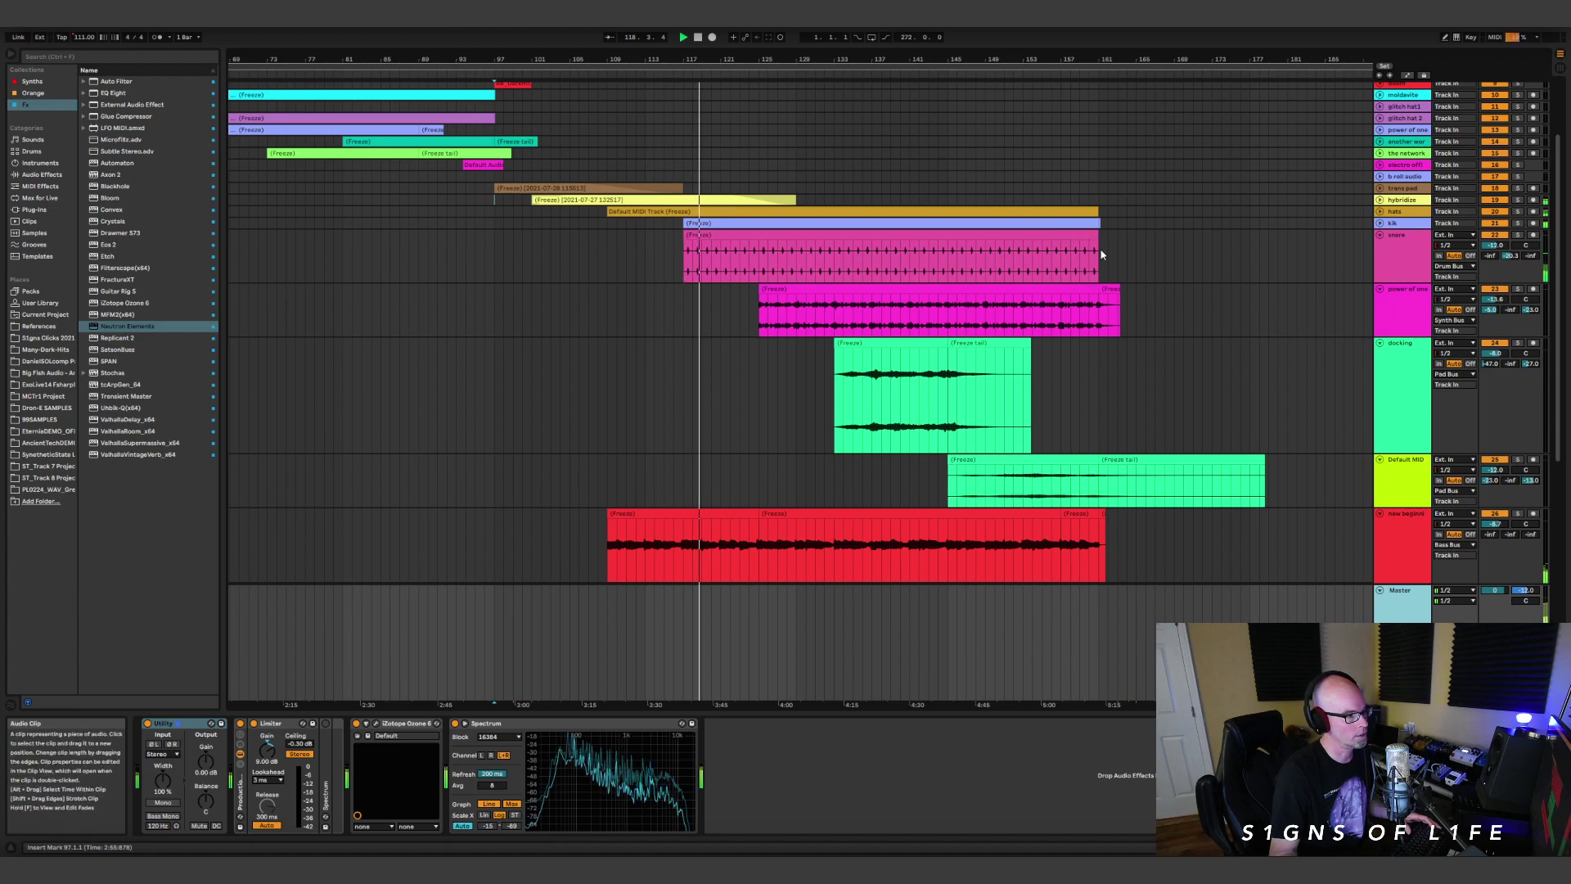
drag(728, 62, 728, 148)
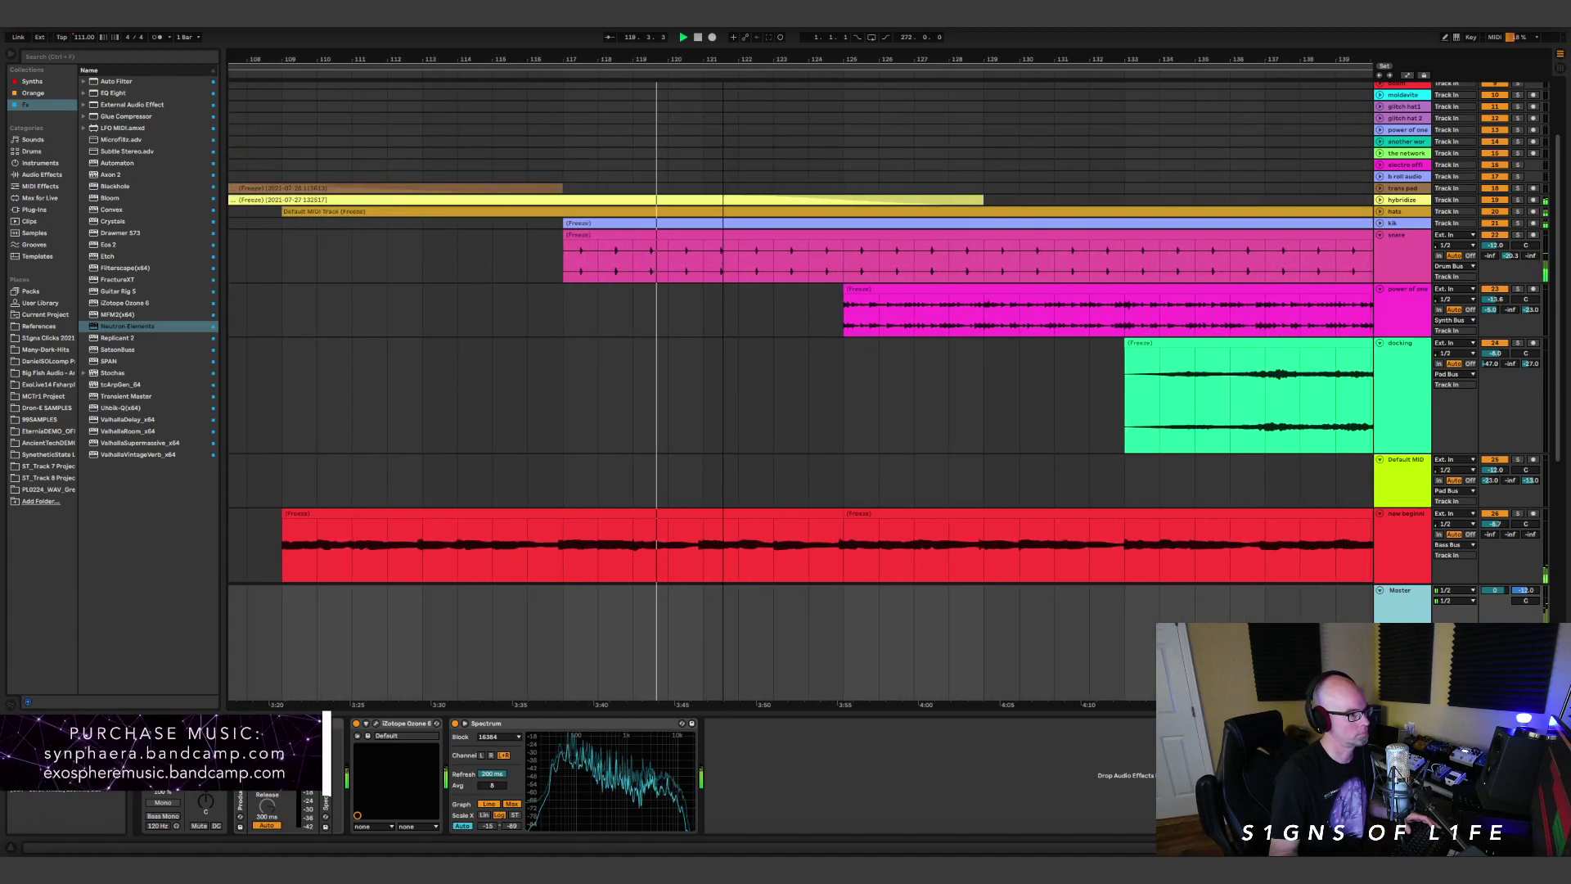
scroll(846, 328, down, 3)
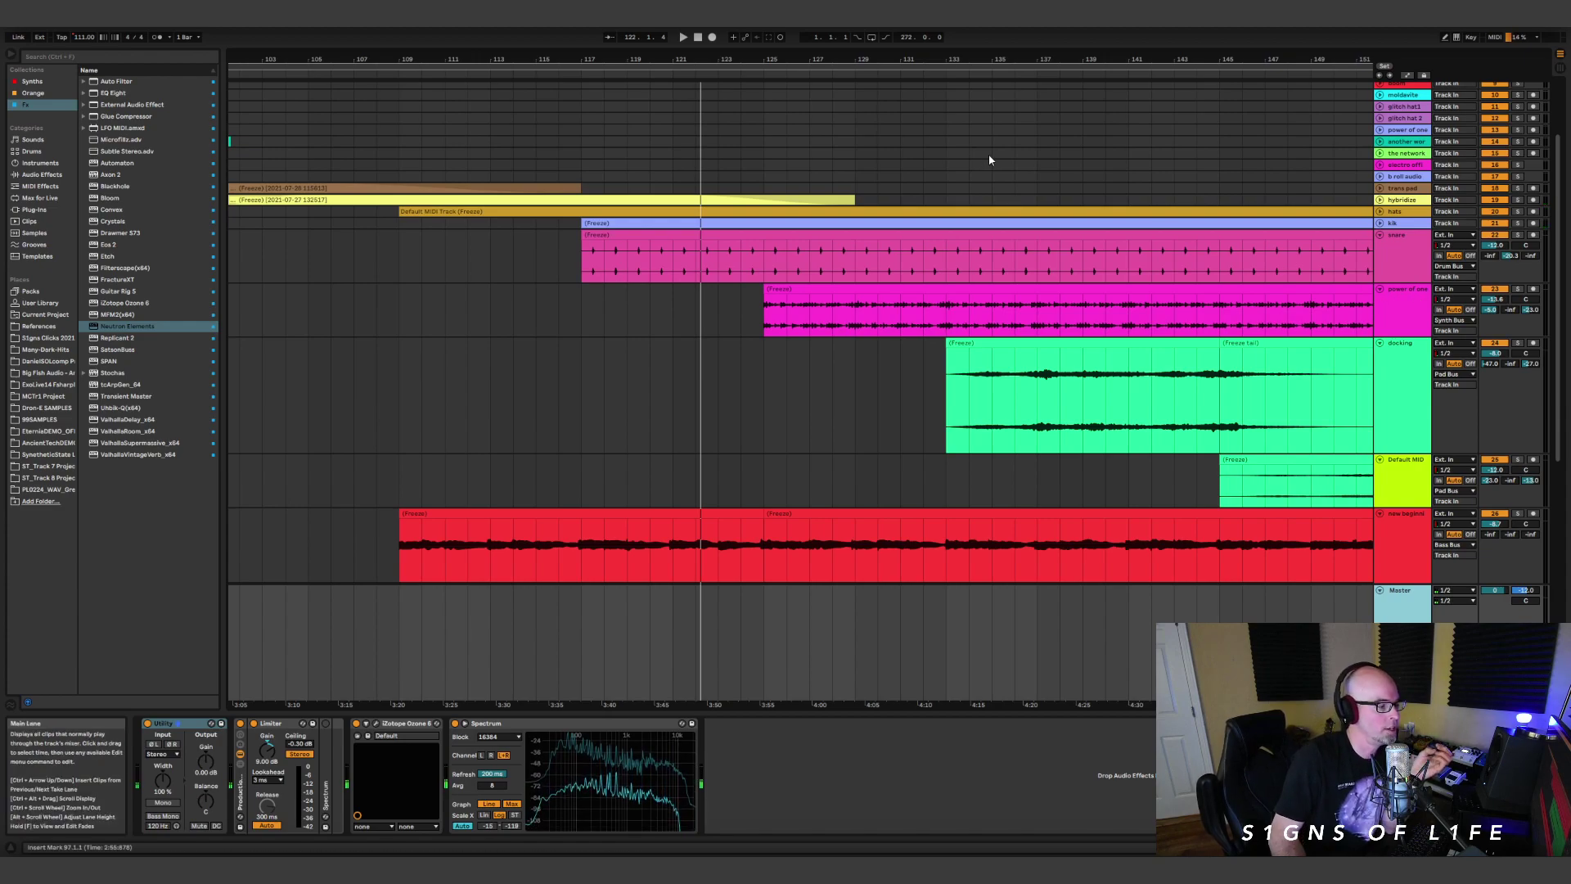
click(697, 316)
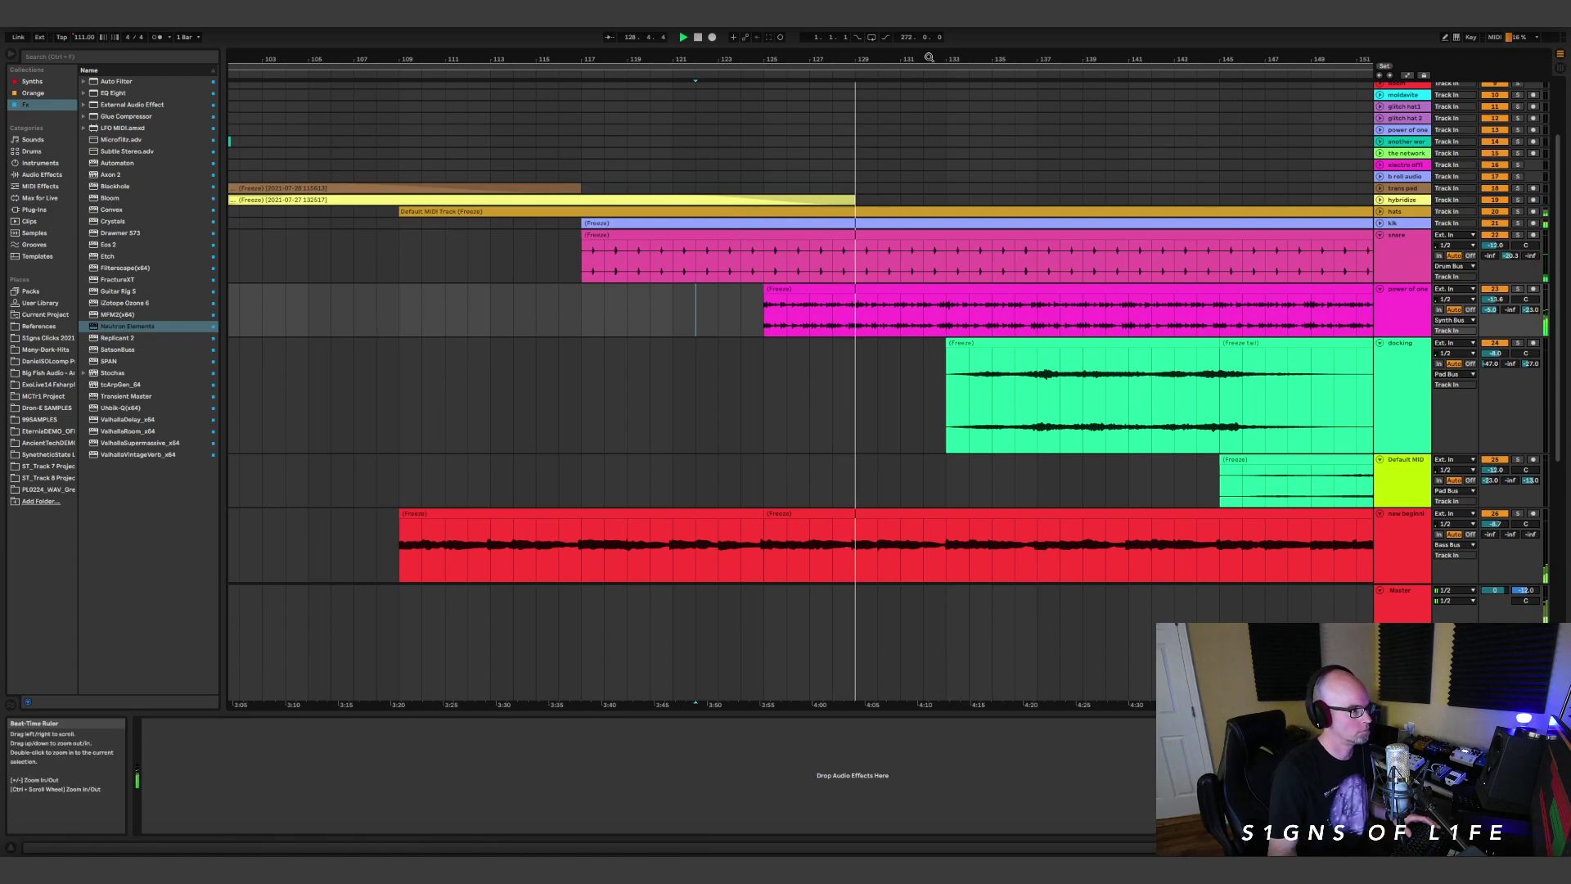
Zoom out to bars 49–221 and widen the track headers so full names like new beginnings show.
drag(721, 59, 721, 39)
scroll(1273, 311, down, 3)
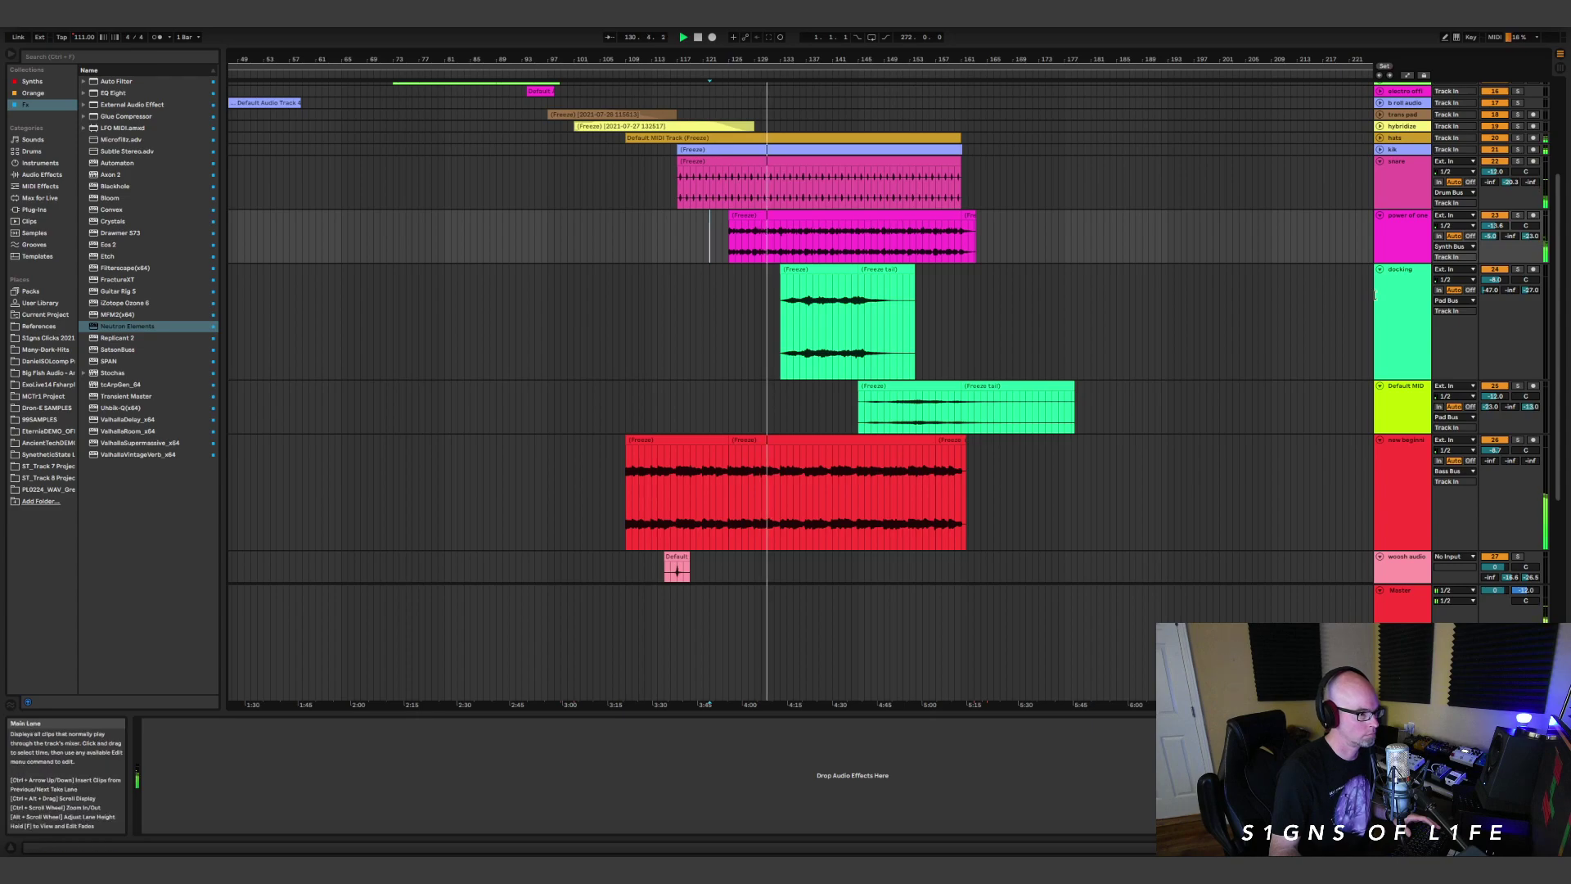
drag(1375, 297, 1317, 297)
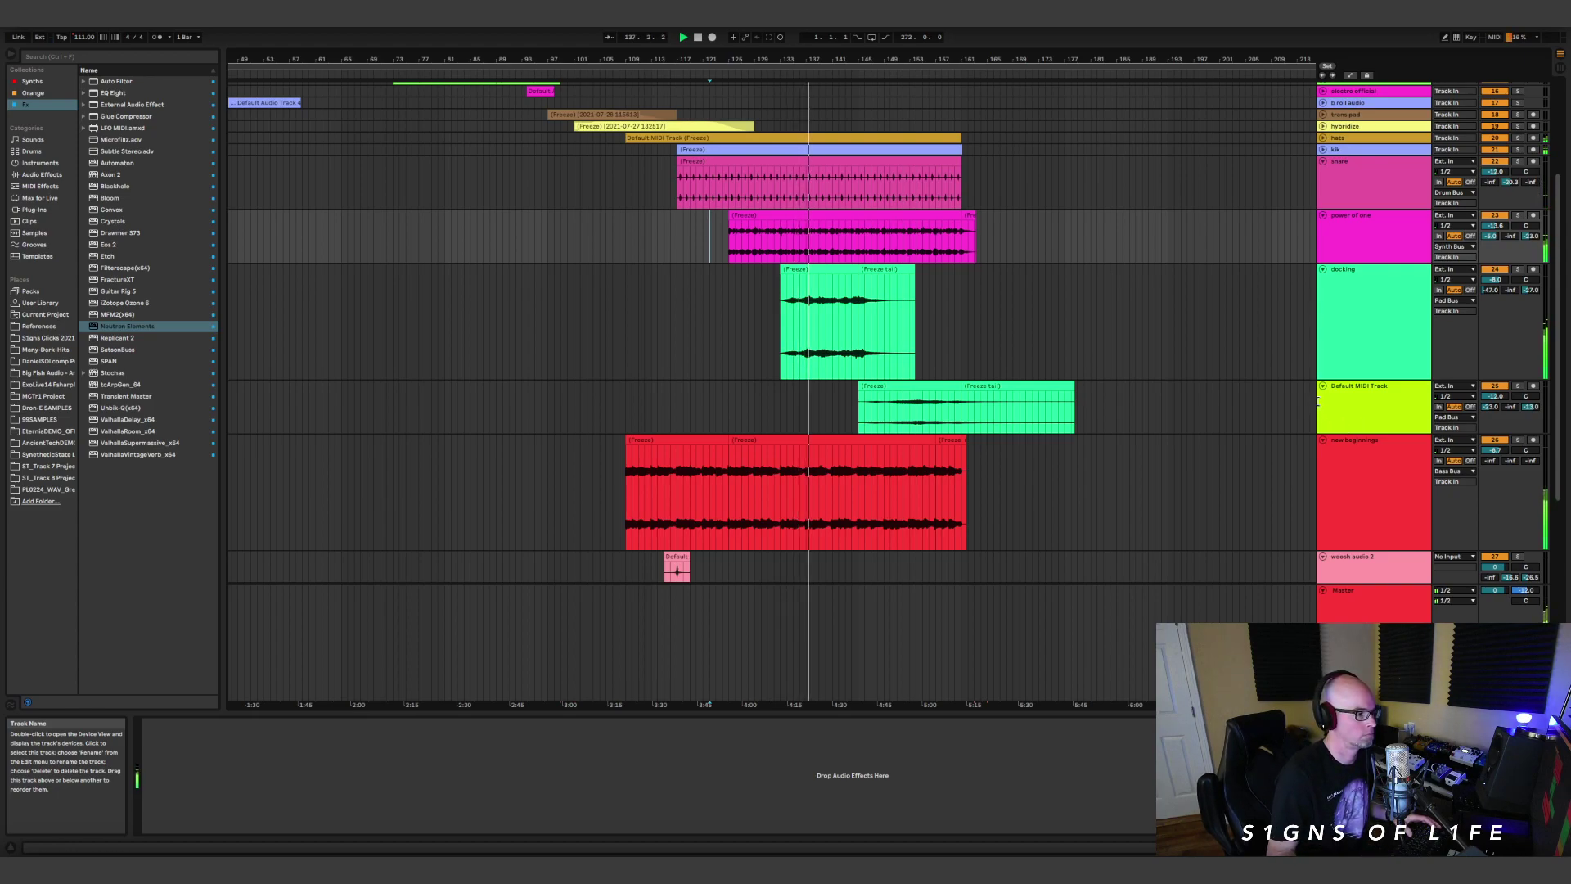
Scroll through the tracks and set the playback start at bar 153.
scroll(1093, 350, down, 4)
scroll(1096, 356, down, 2)
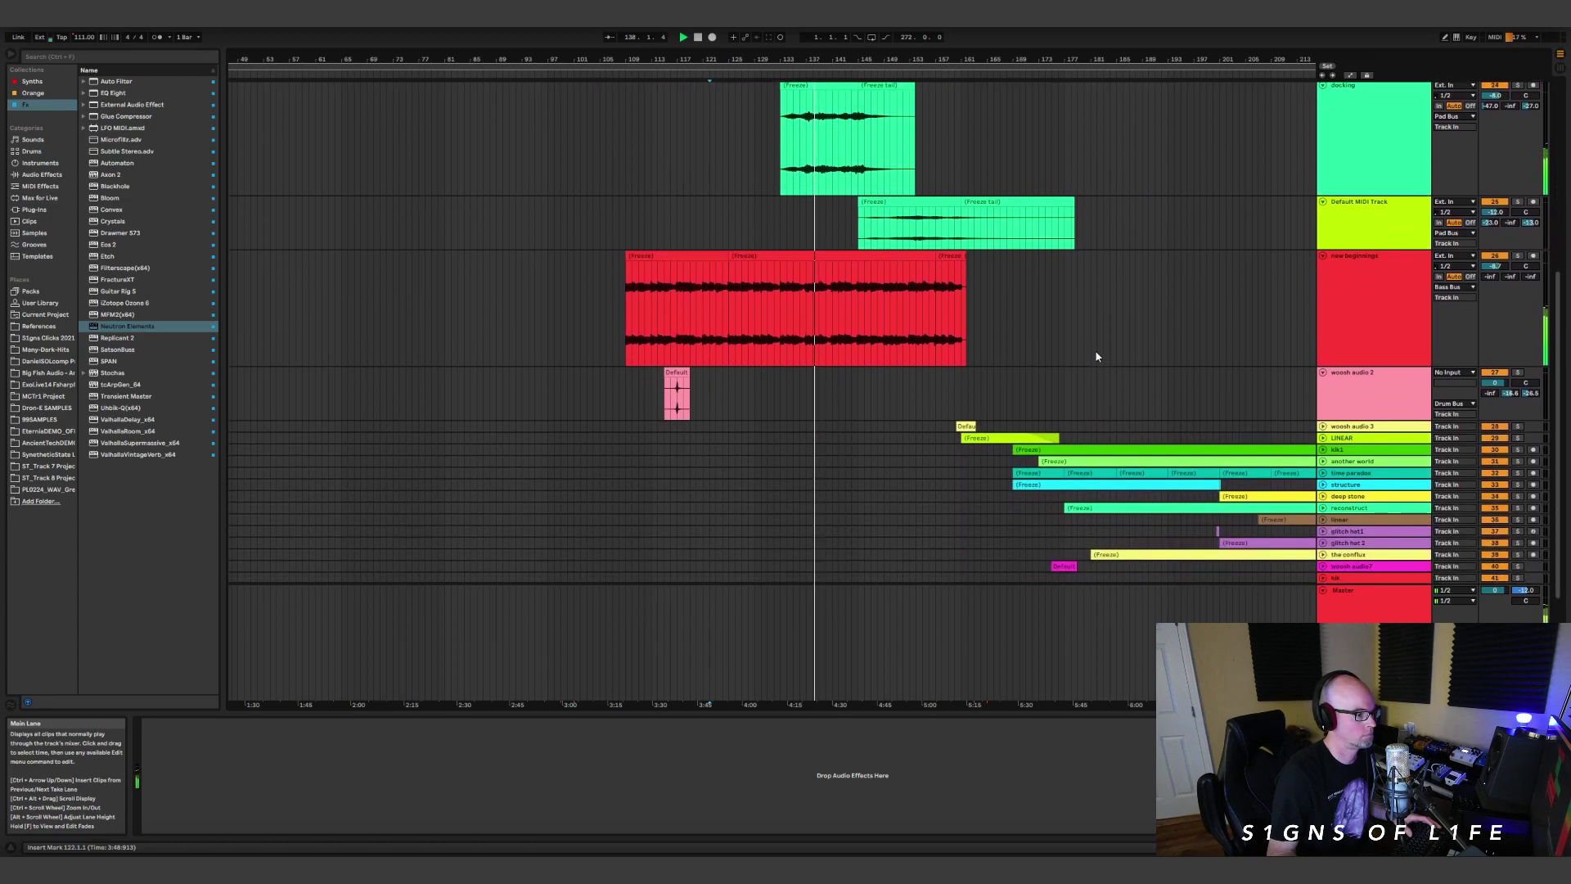
scroll(1096, 357, up, 2)
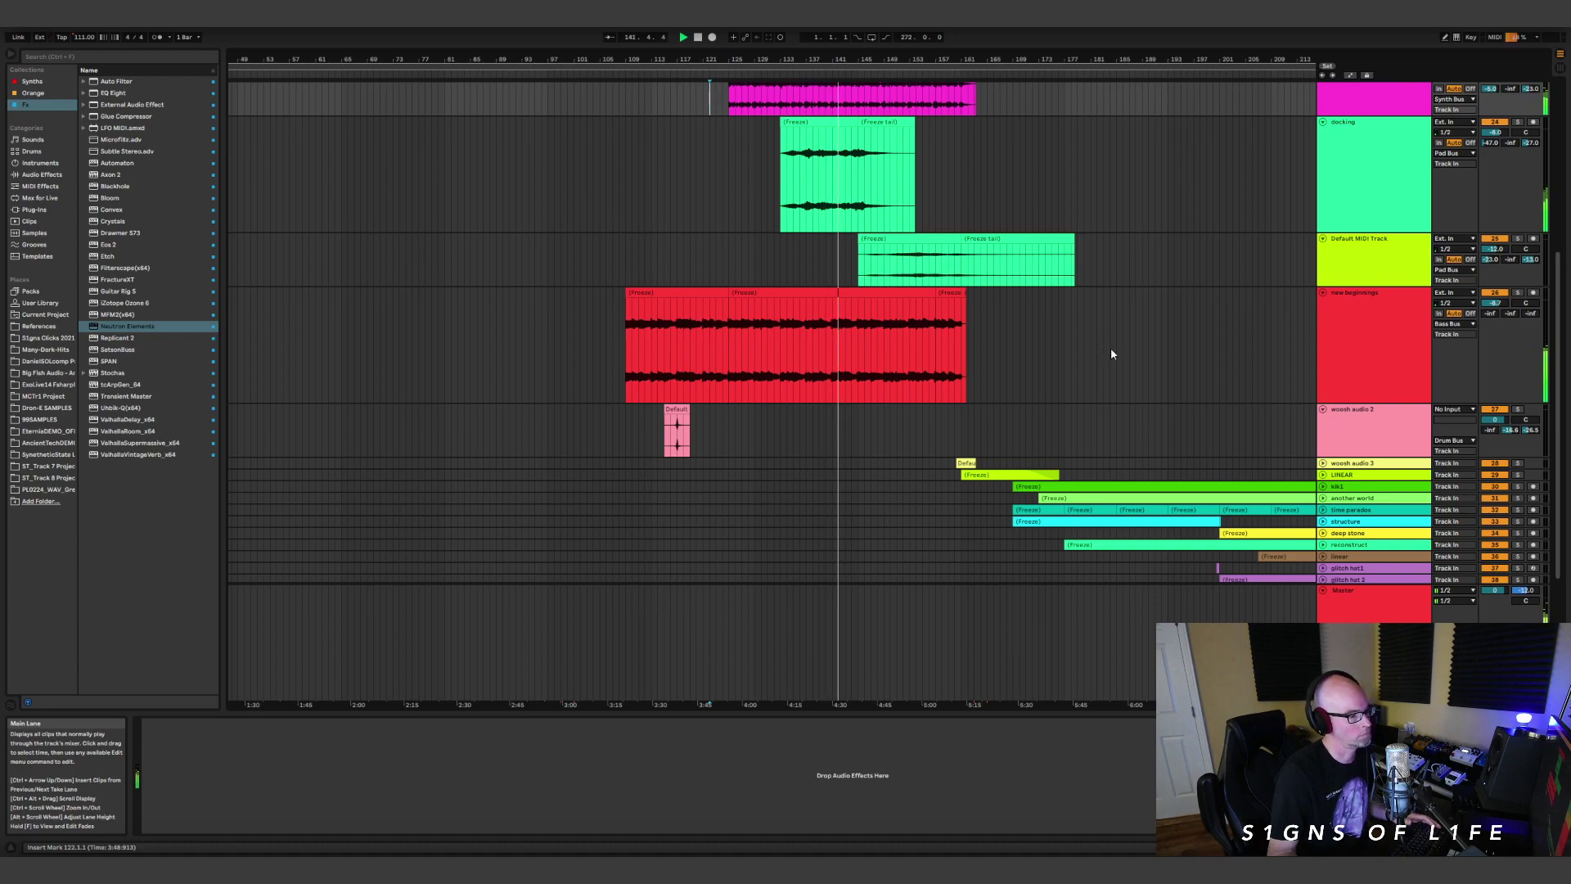
scroll(944, 228, up, 6)
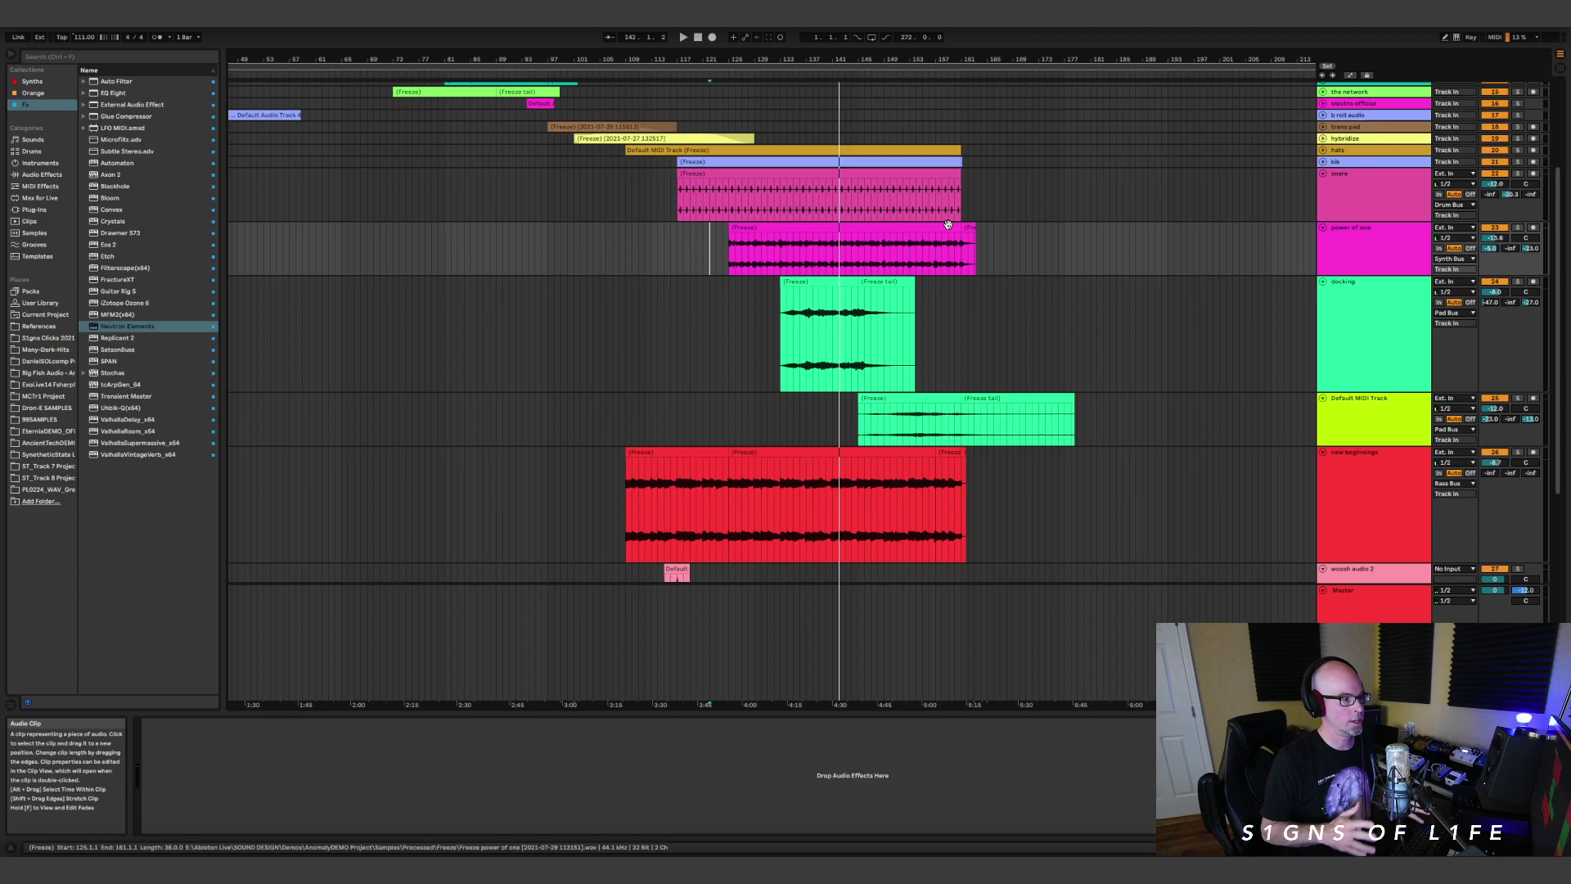
scroll(724, 187, down, 4)
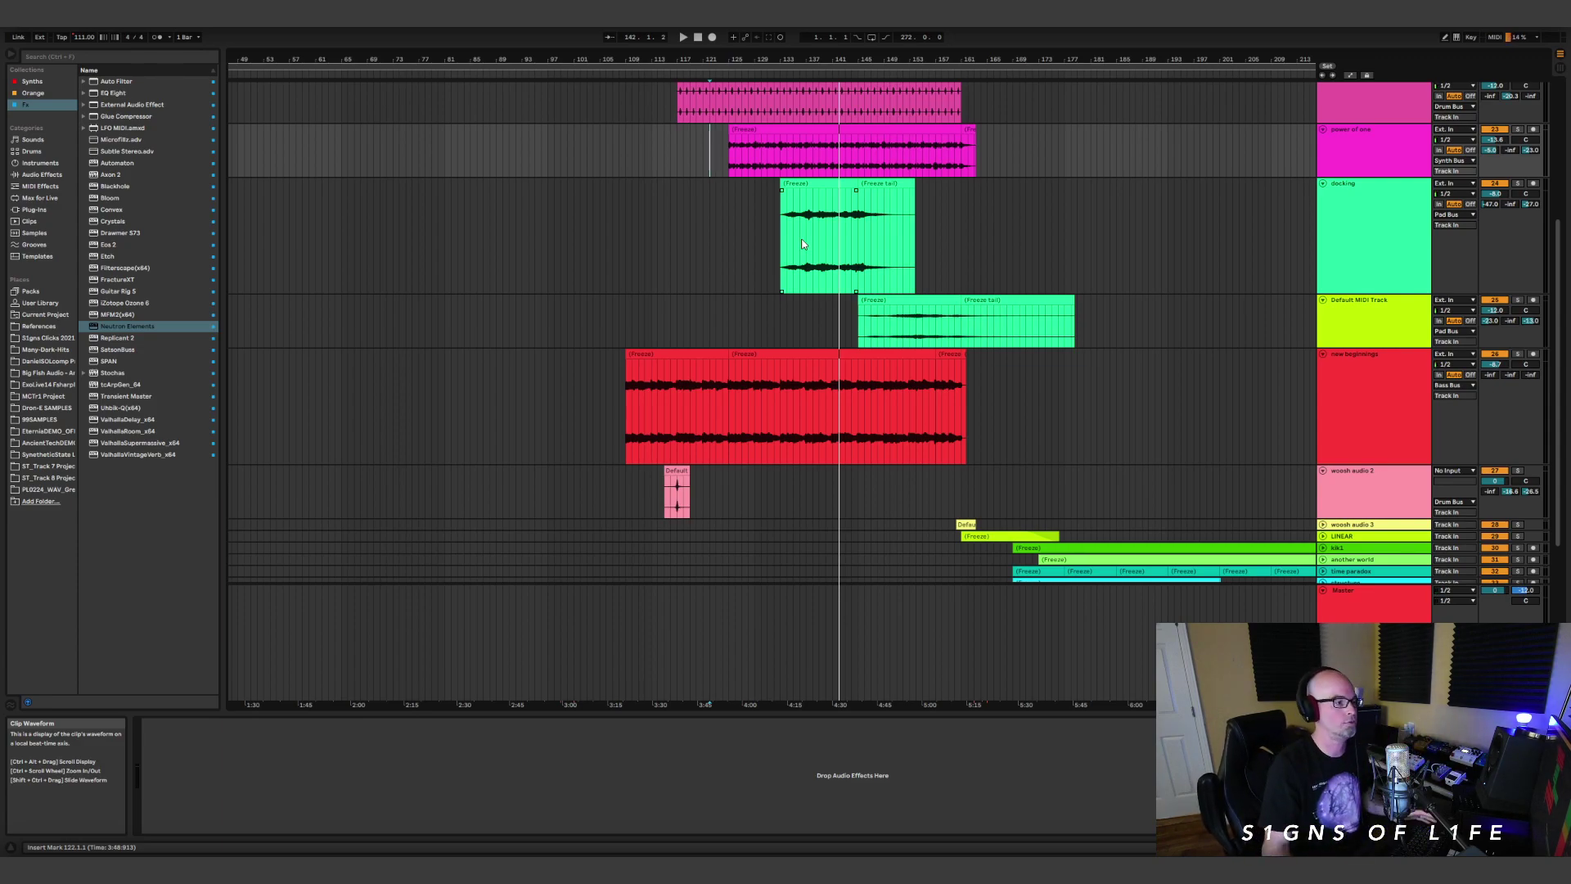
click(910, 318)
key(space)
scroll(1038, 421, down, 1)
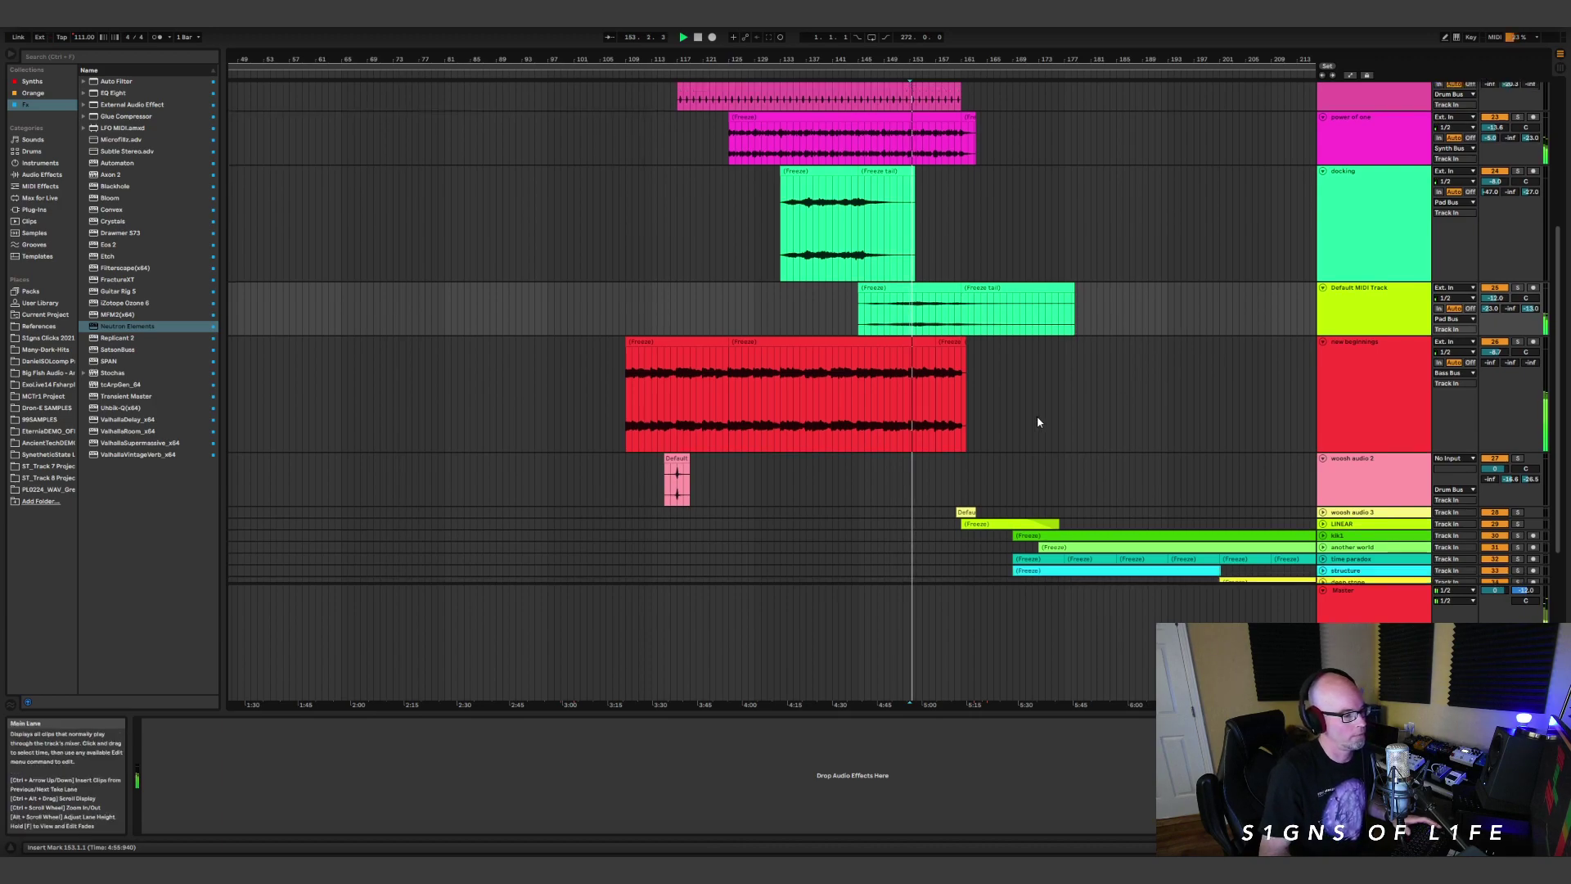
scroll(1037, 422, down, 3)
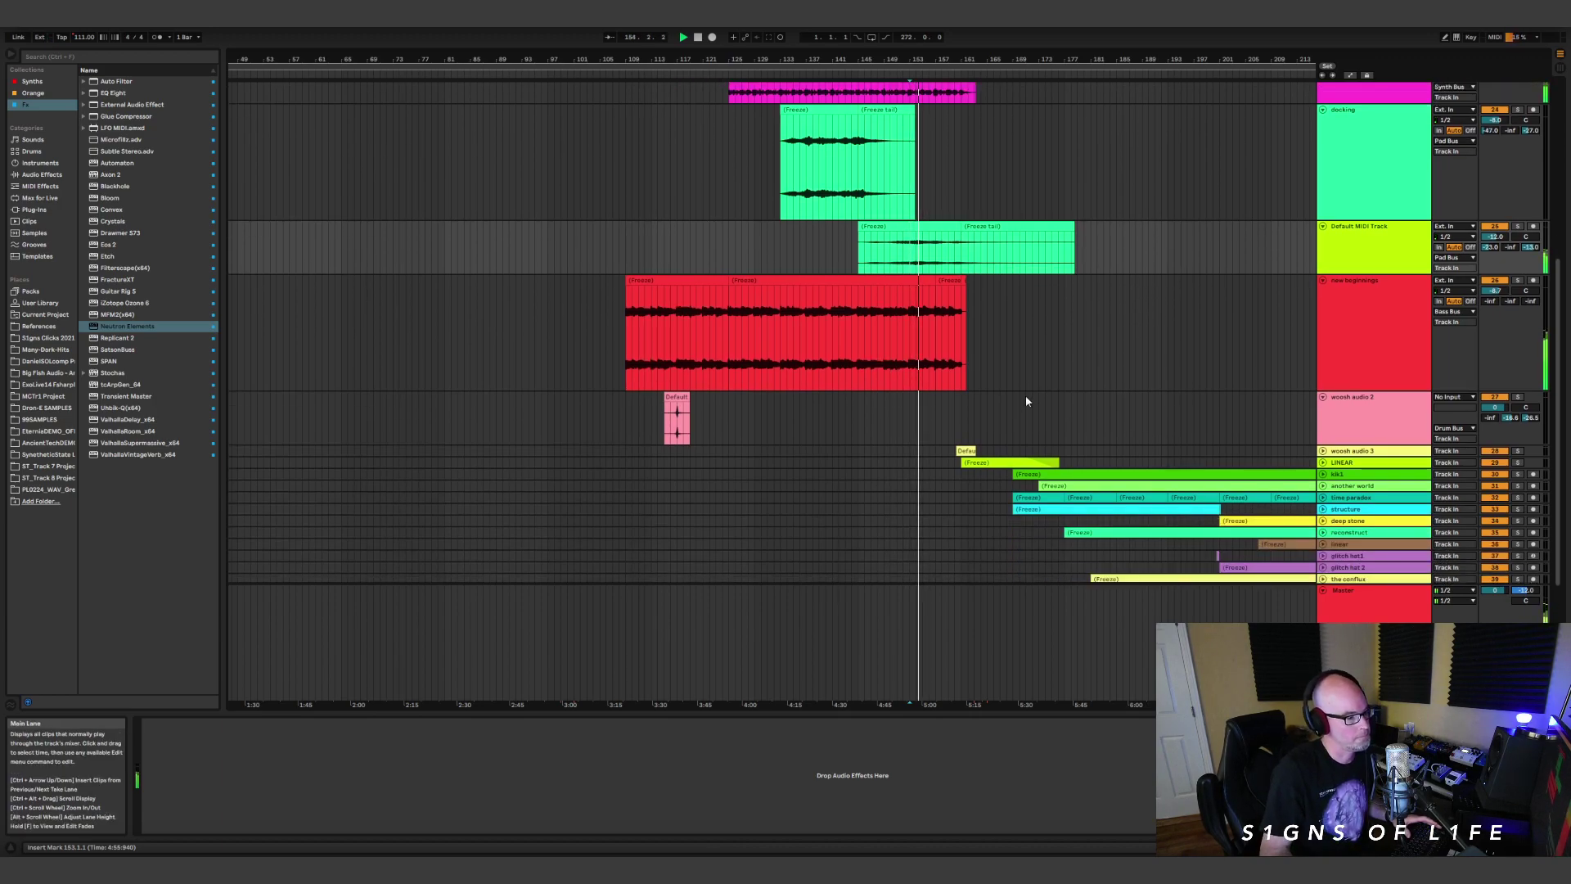
scroll(1025, 395, down, 2)
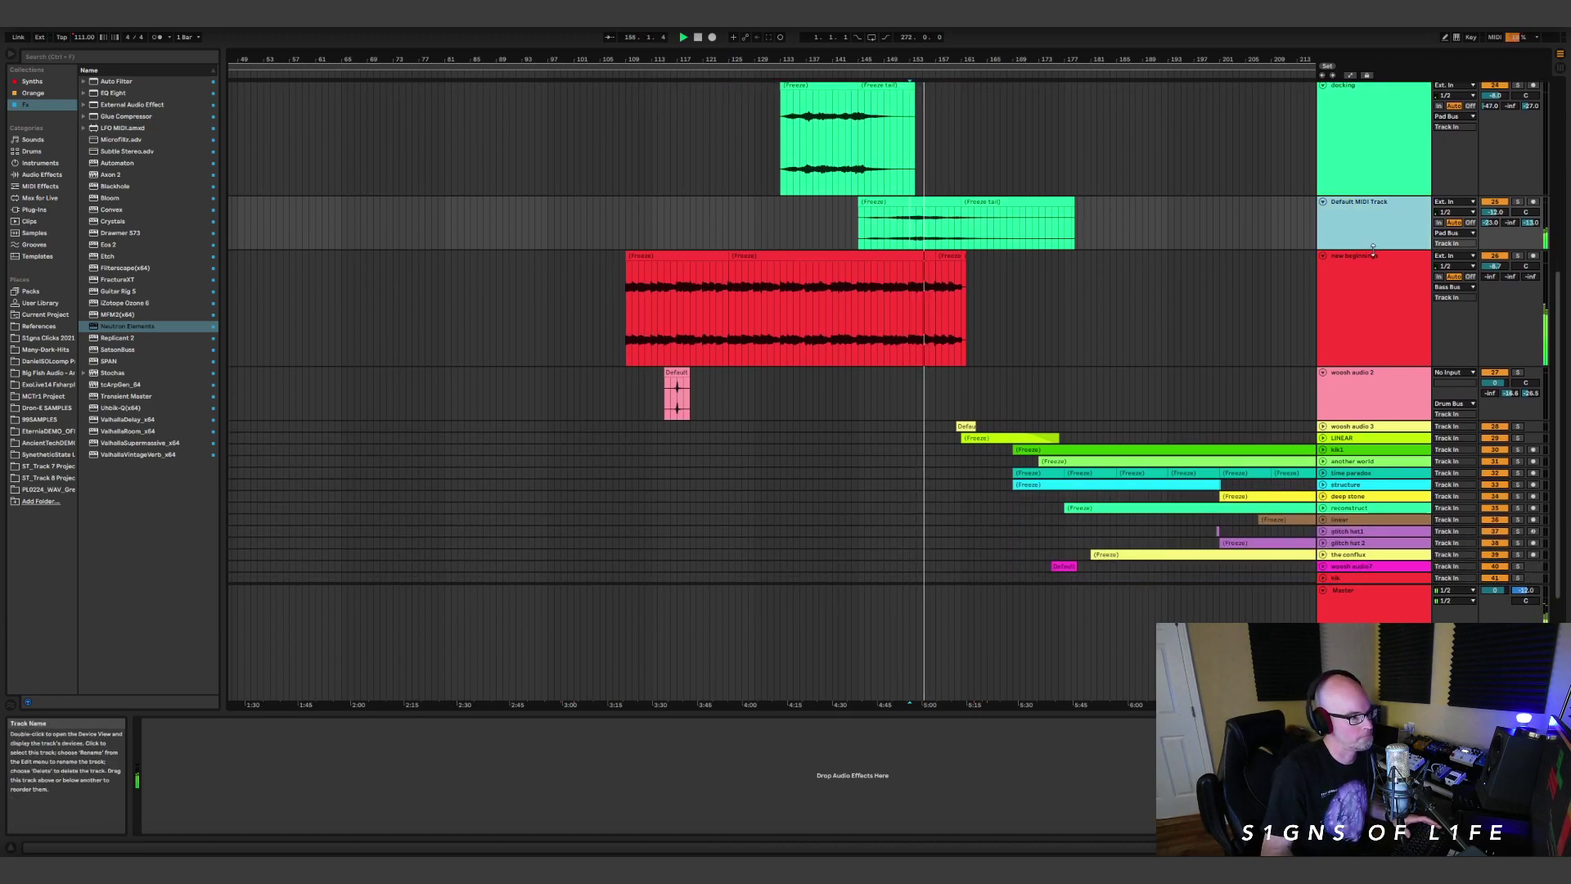
drag(1373, 248, 1358, 342)
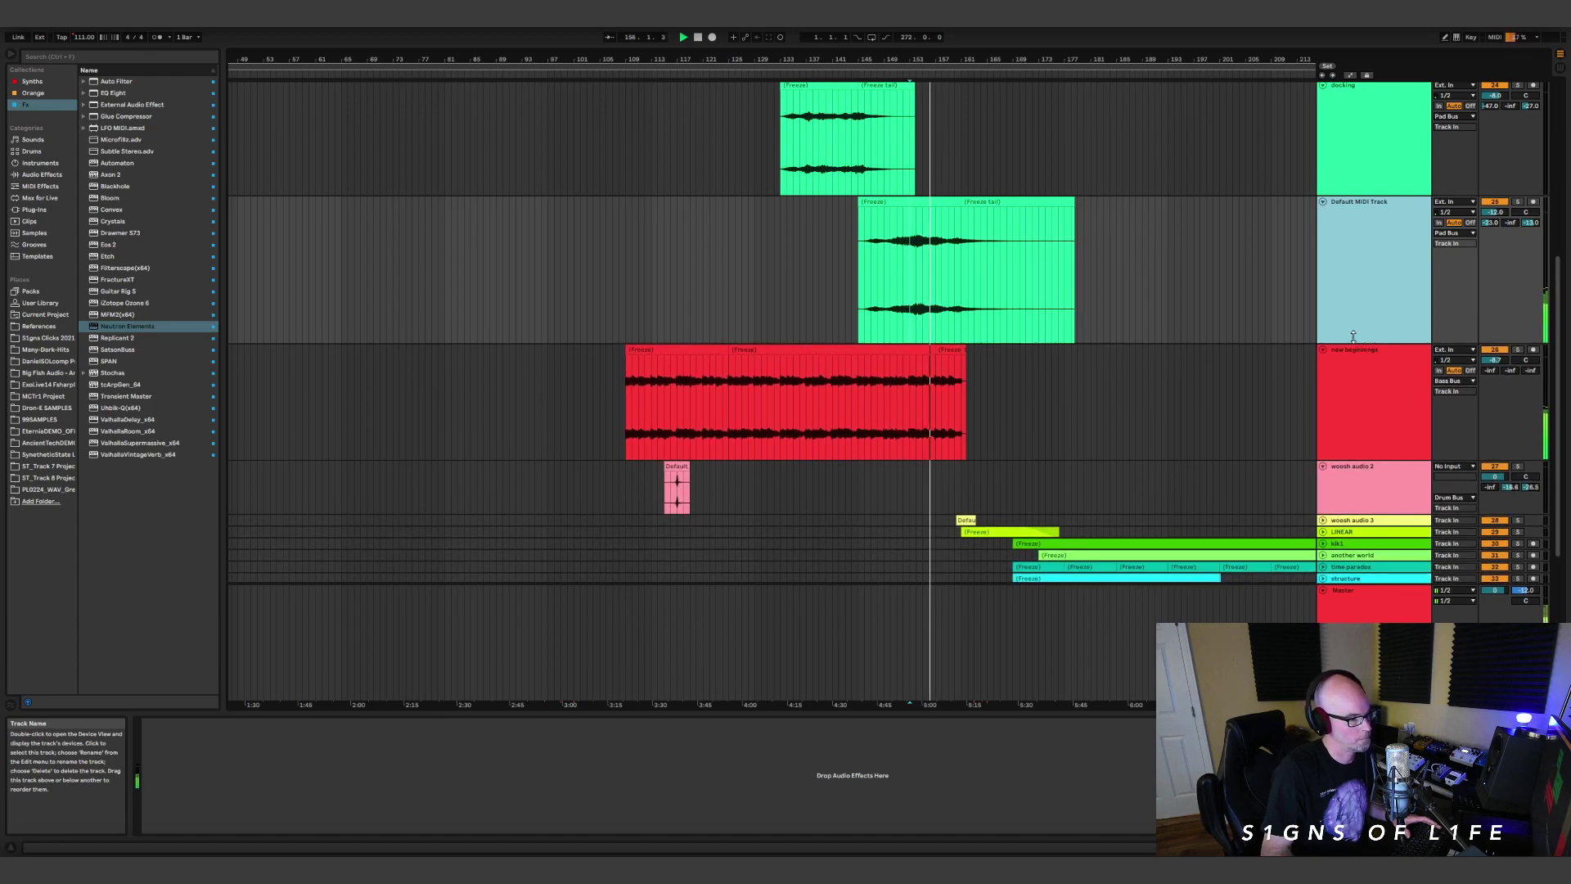
drag(859, 257, 961, 258)
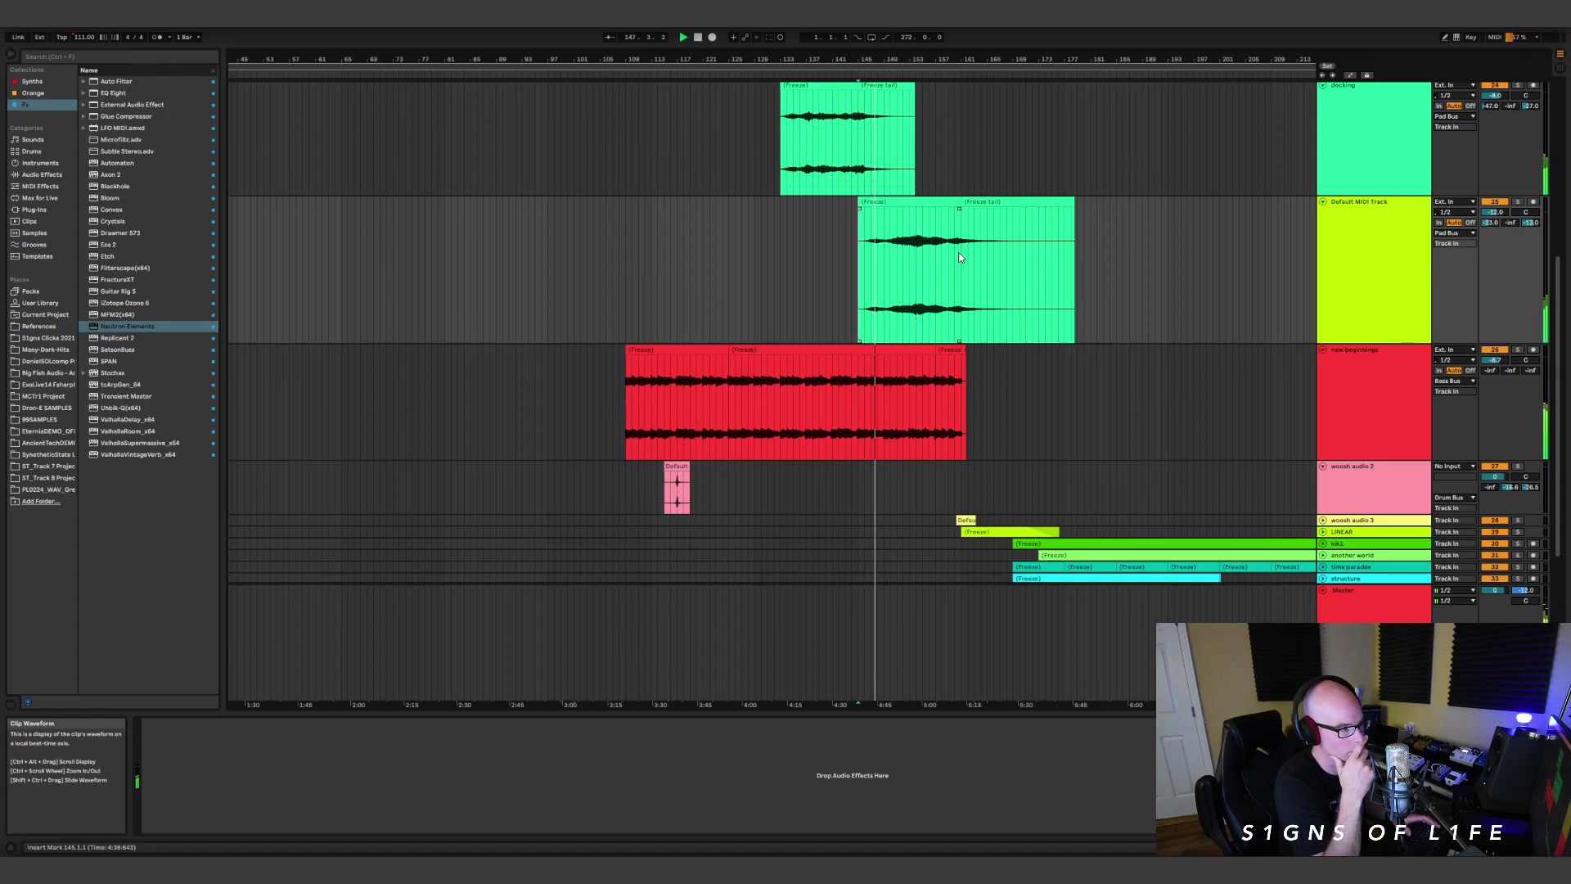
scroll(978, 256, up, 2)
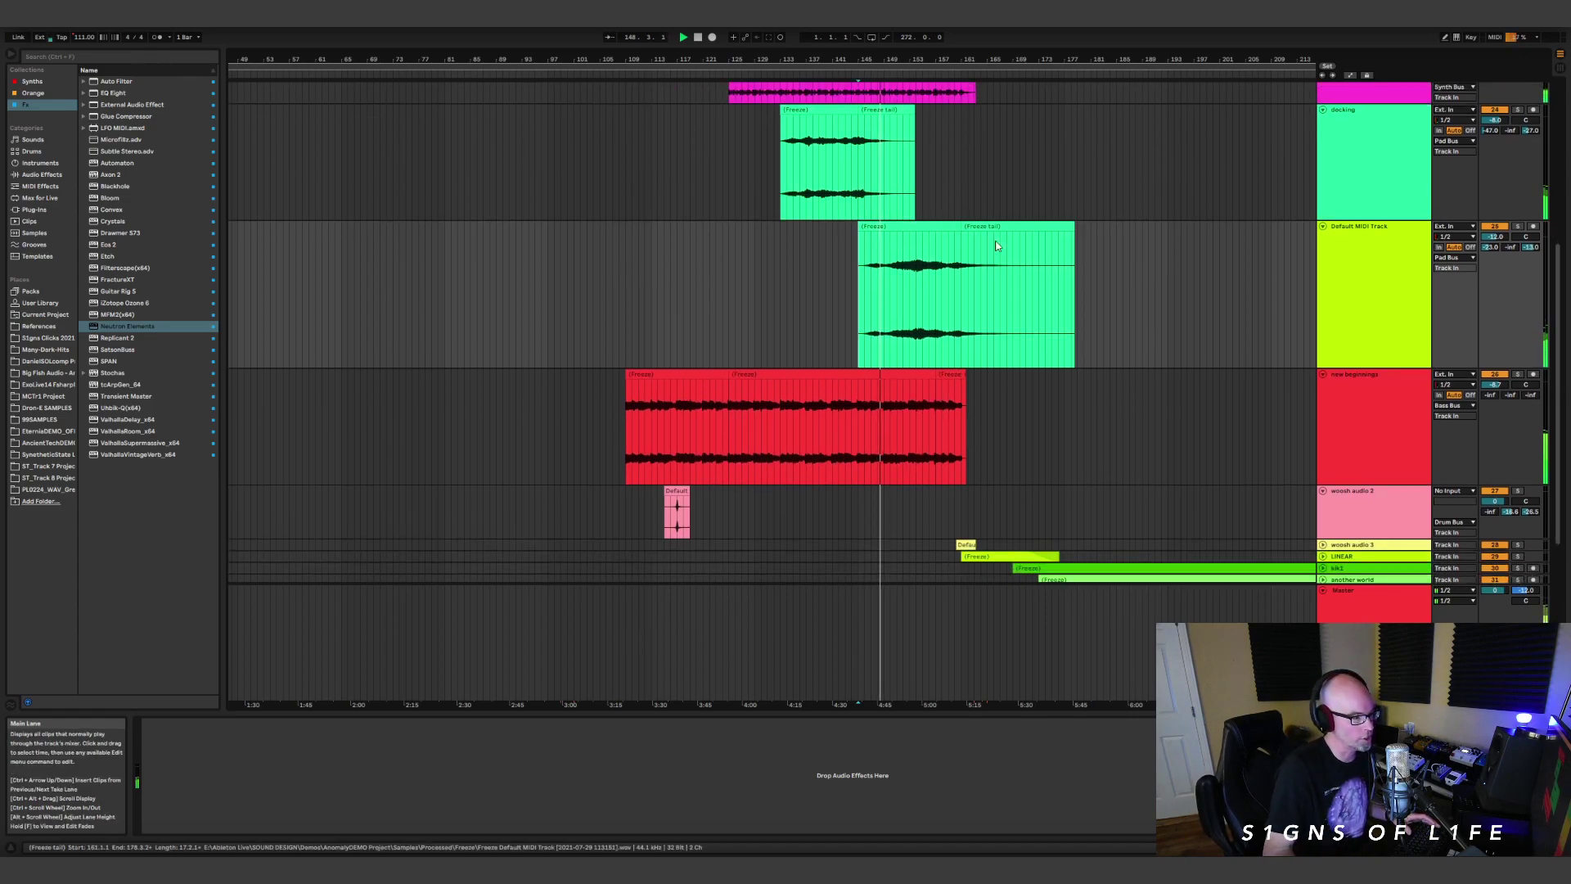
scroll(1008, 349, down, 3)
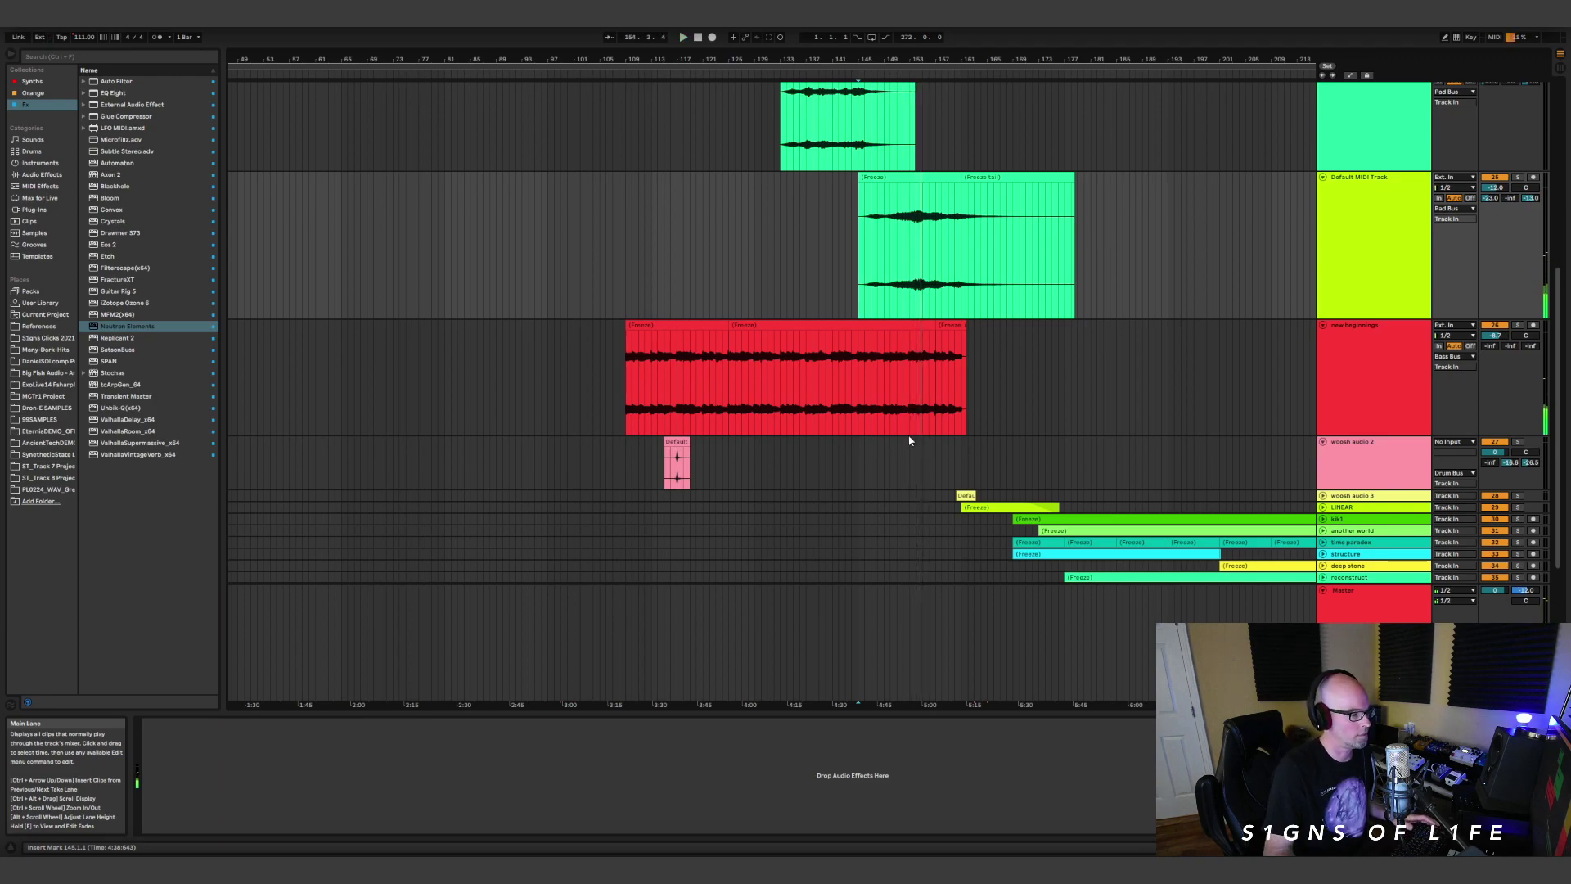
Start playback from bar 160 in the woosh audio 2 lane.
click(955, 463)
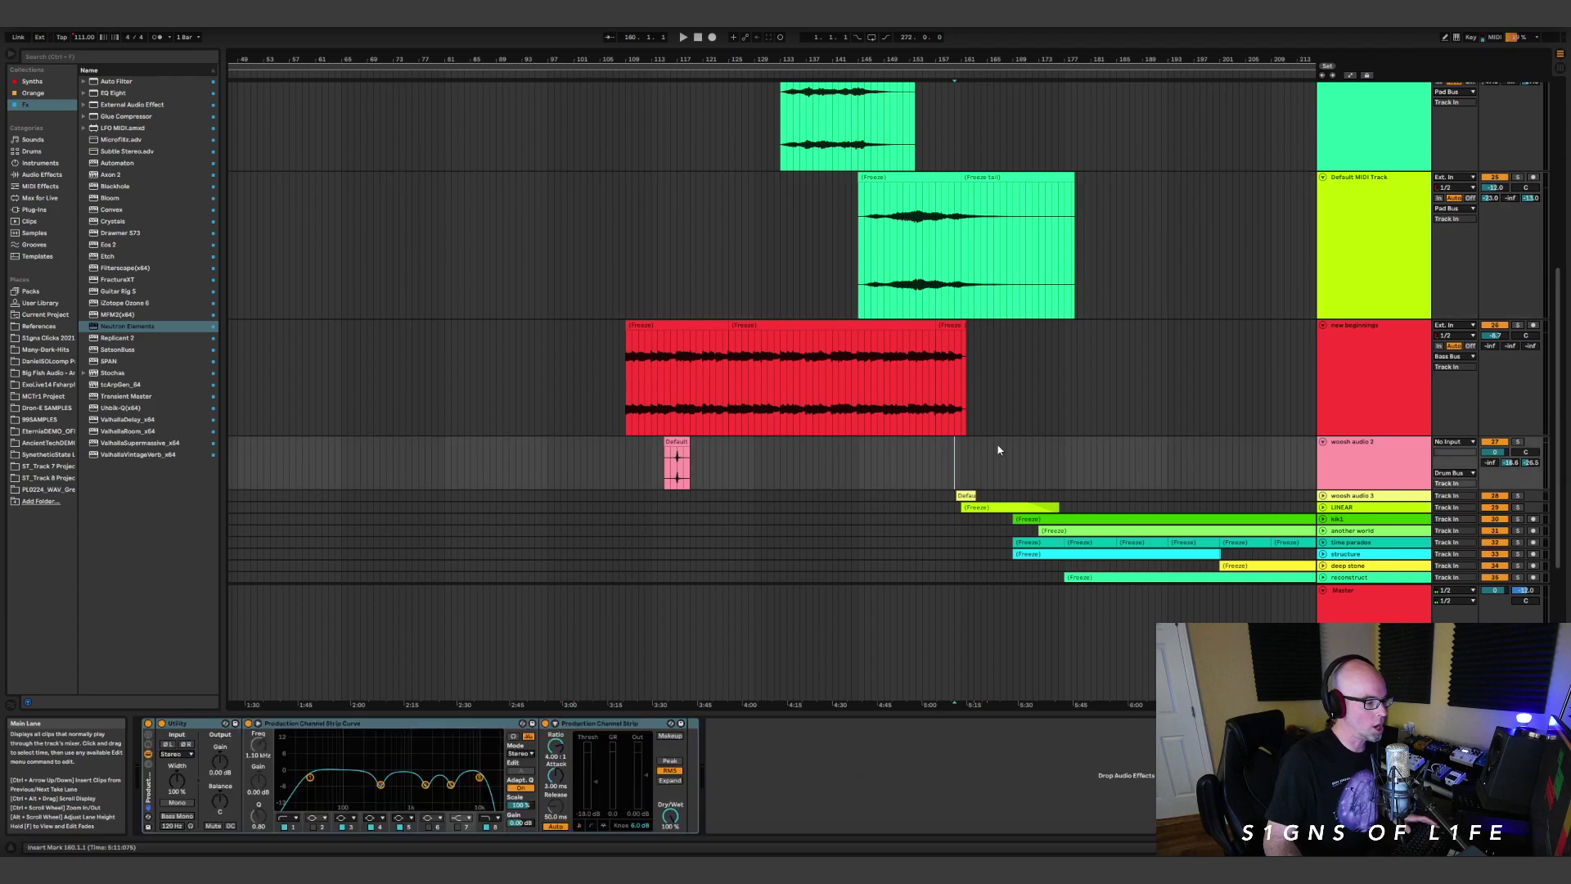
key(space)
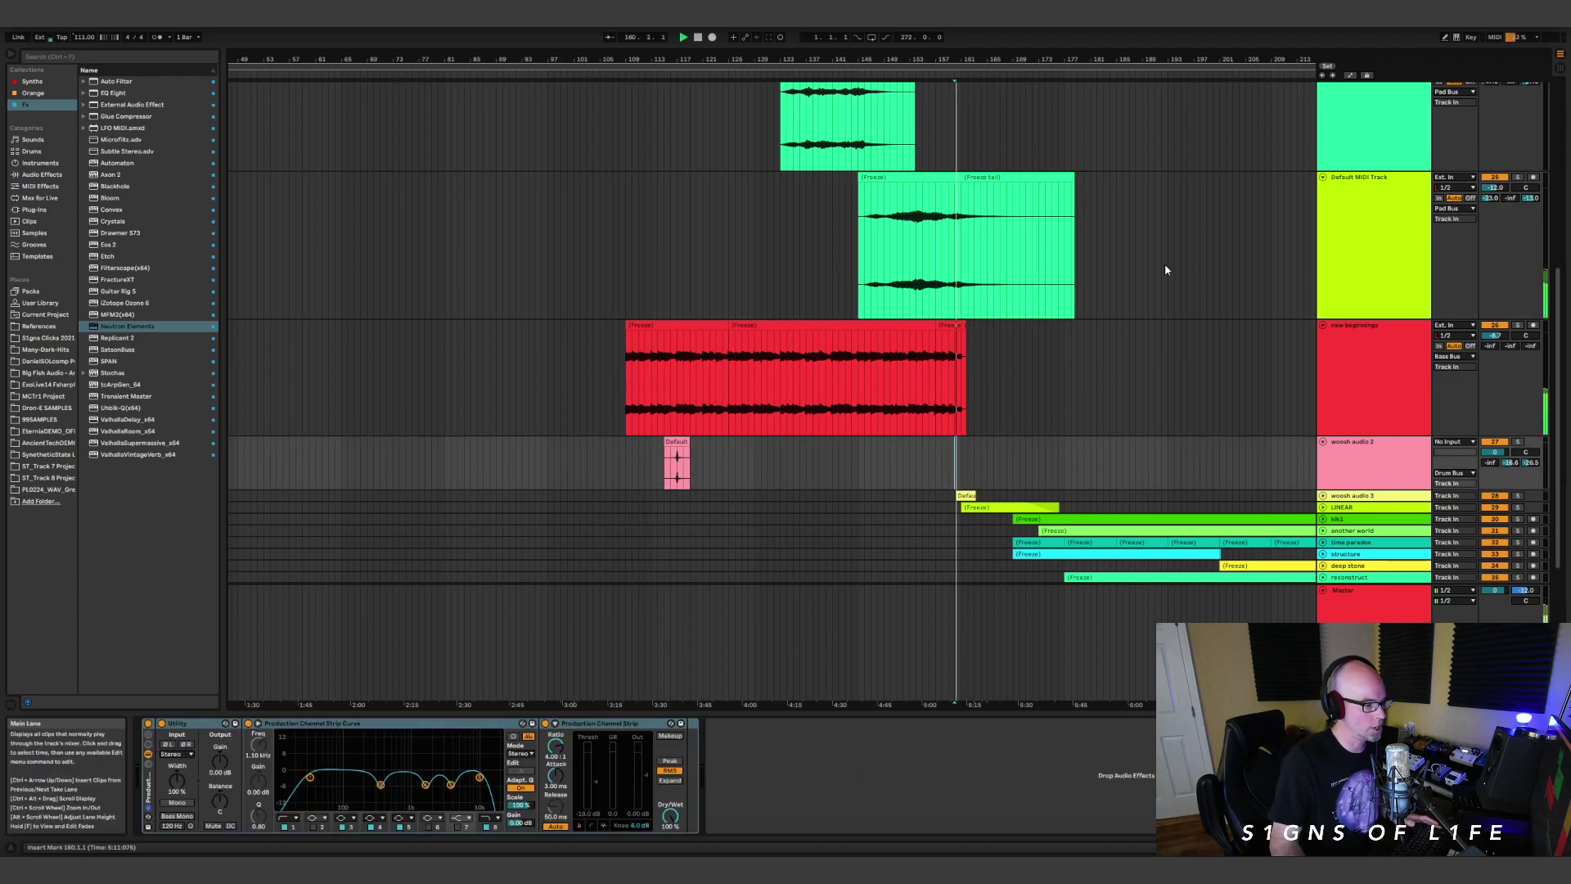
scroll(1175, 311, down, 2)
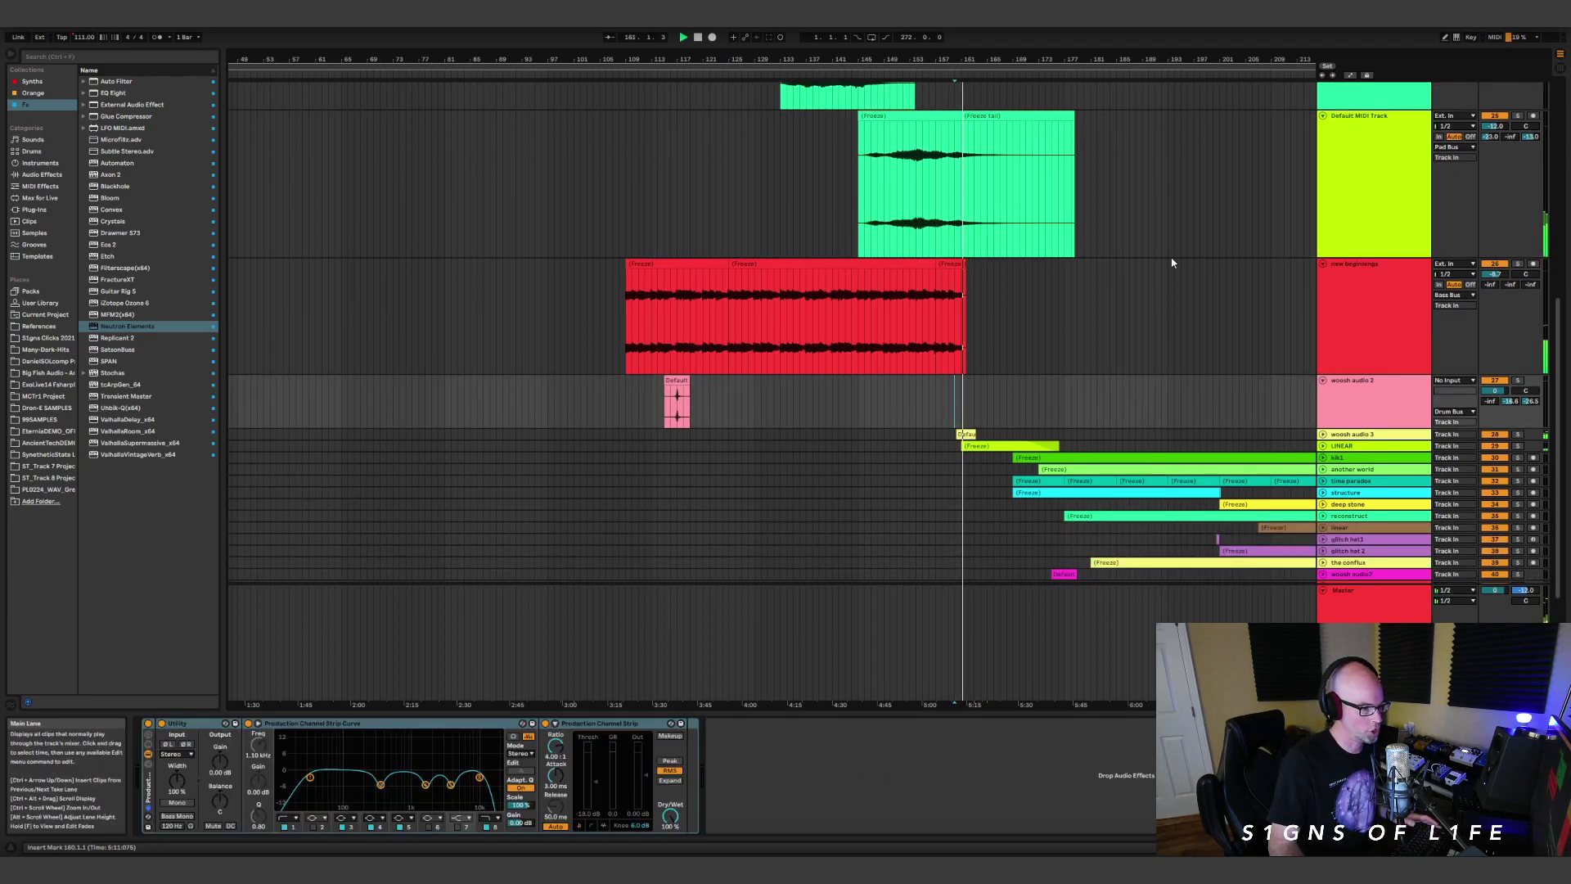
scroll(971, 336, down, 3)
scroll(971, 336, down, 2)
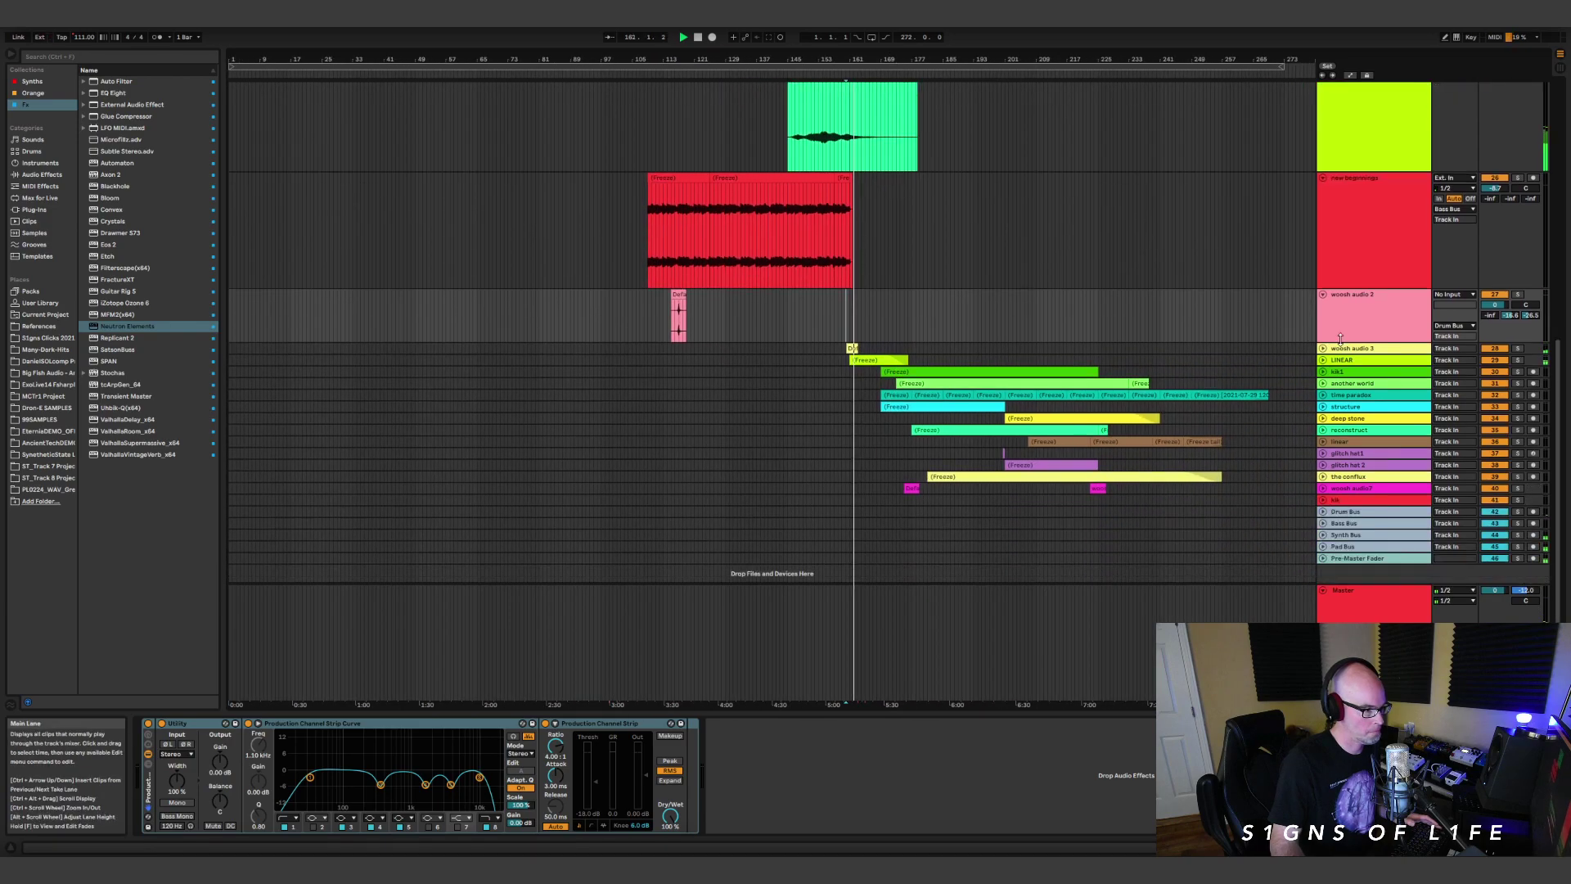
Unfold LINEAR, show the Master's Utility, Limiter, Ozone and Spectrum devices, and zoom to bars 137–191.
click(1323, 360)
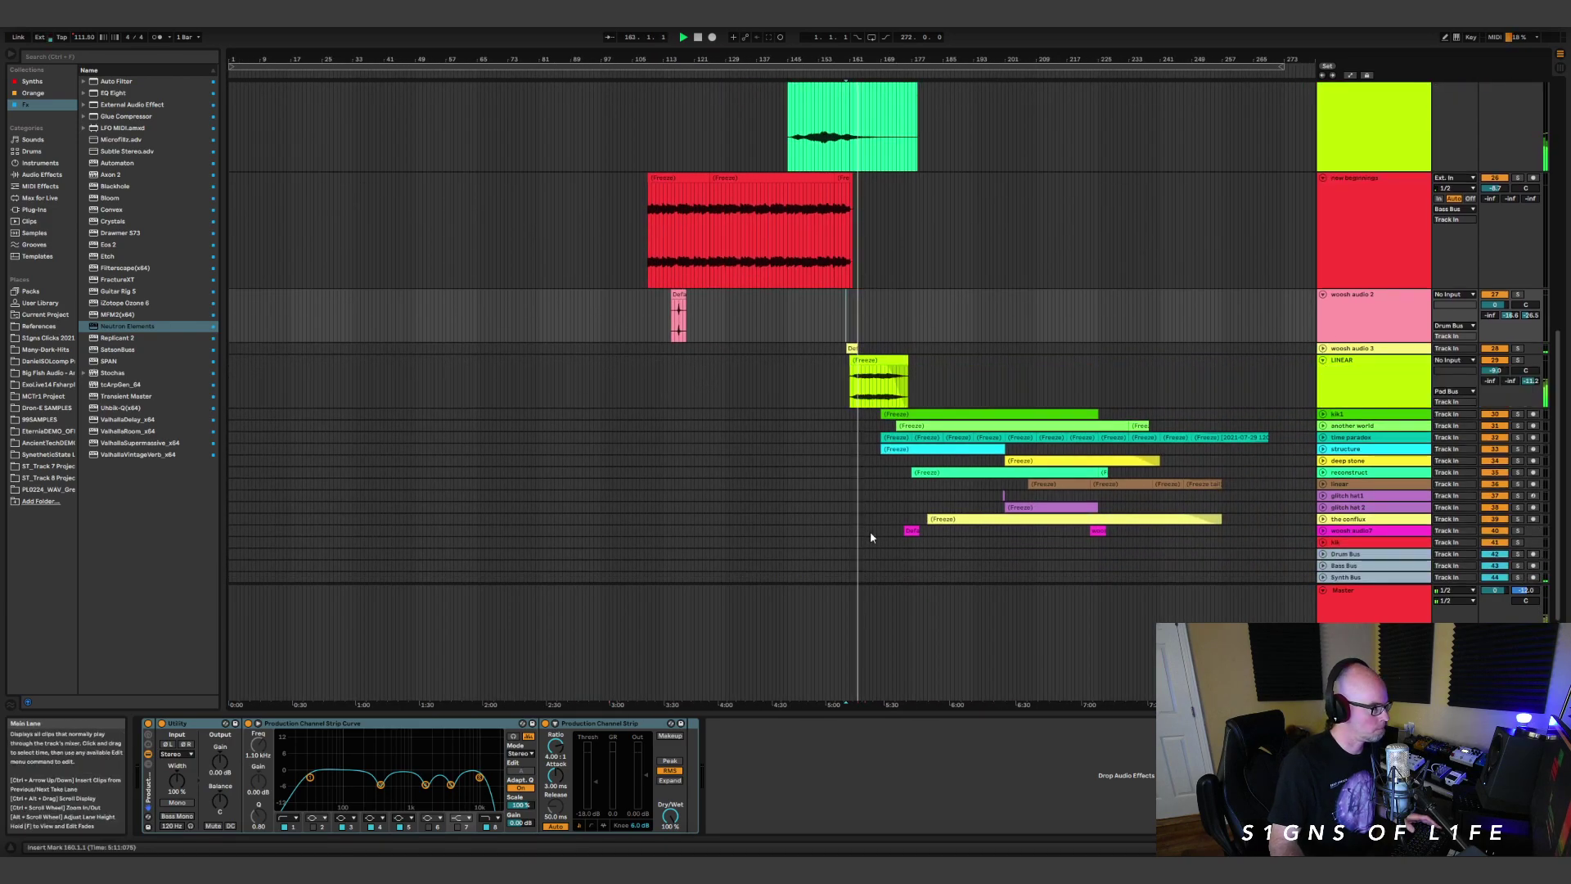
click(1353, 601)
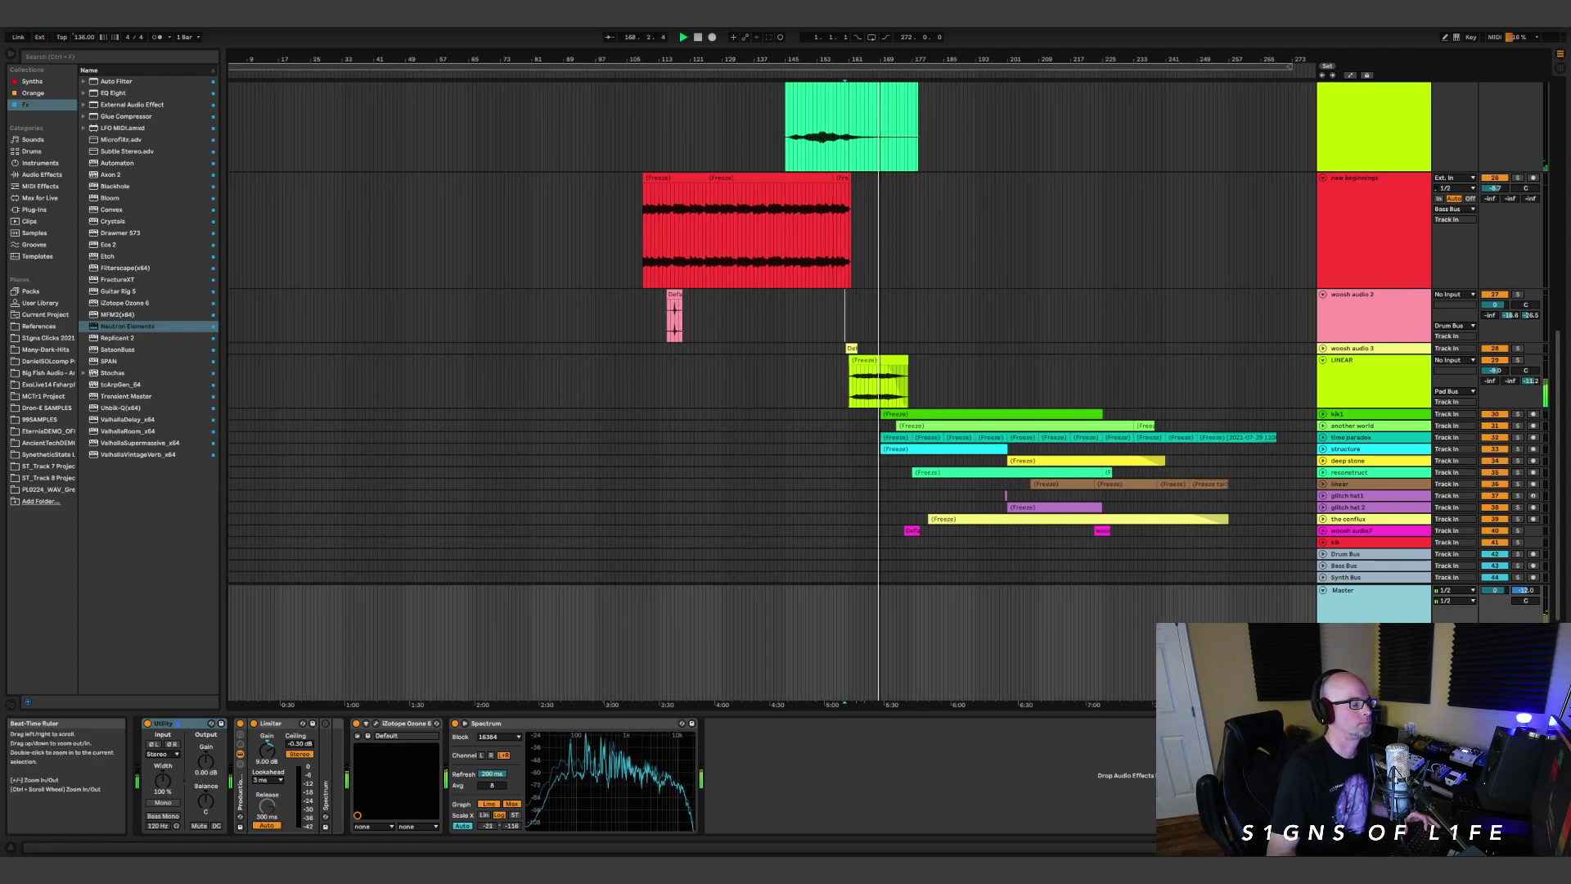
drag(892, 59, 892, 151)
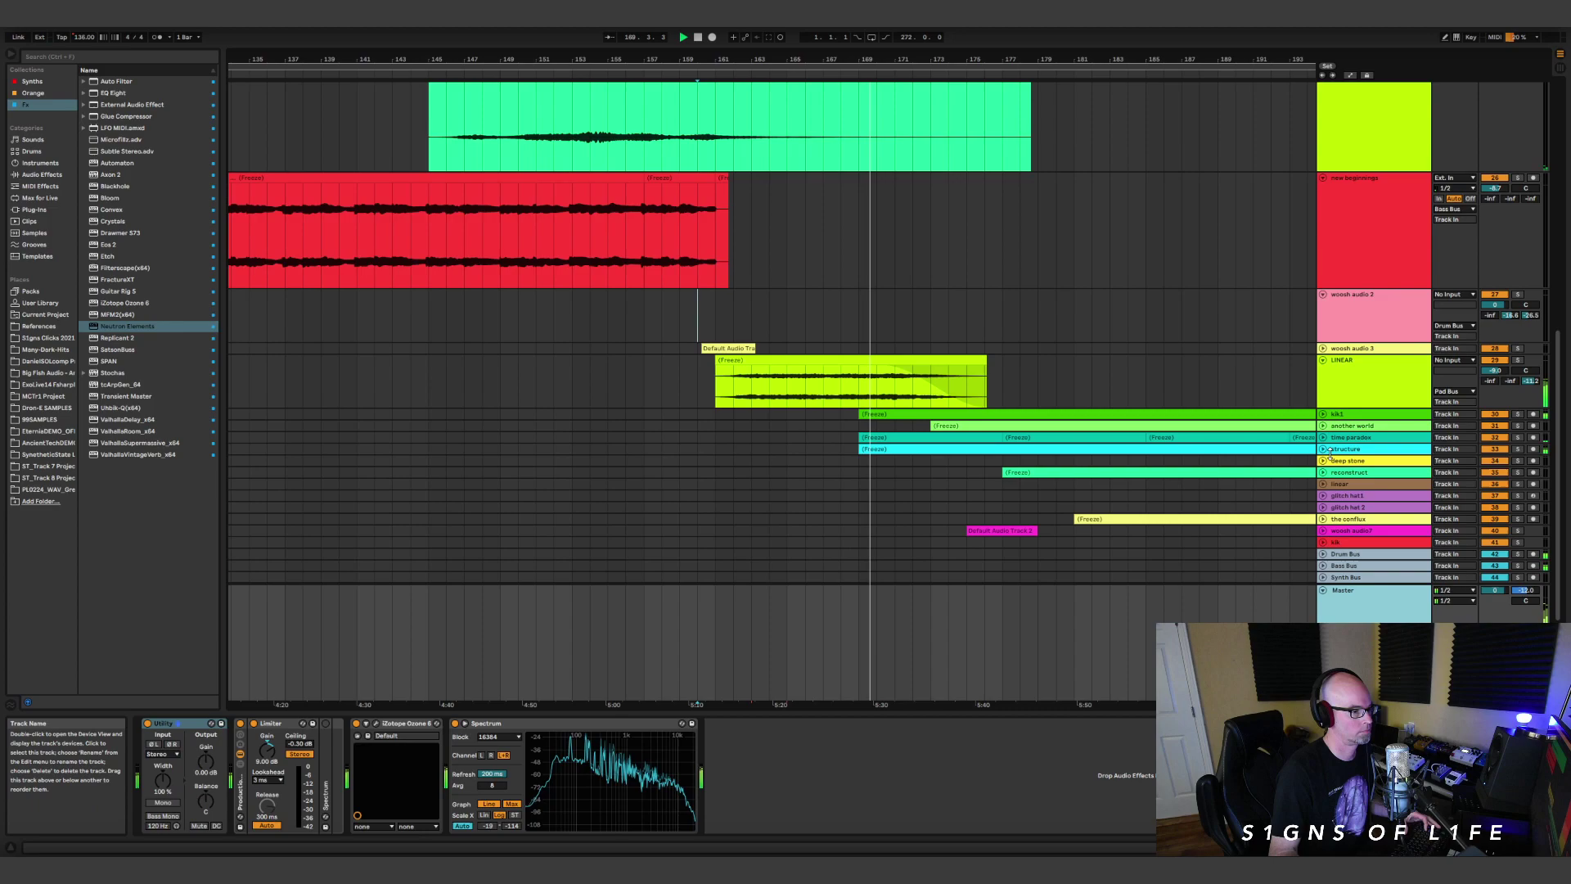
Unfold the time paradox, structure, another world and reconstruct tracks.
click(1323, 449)
click(1323, 437)
scroll(1263, 435, down, 2)
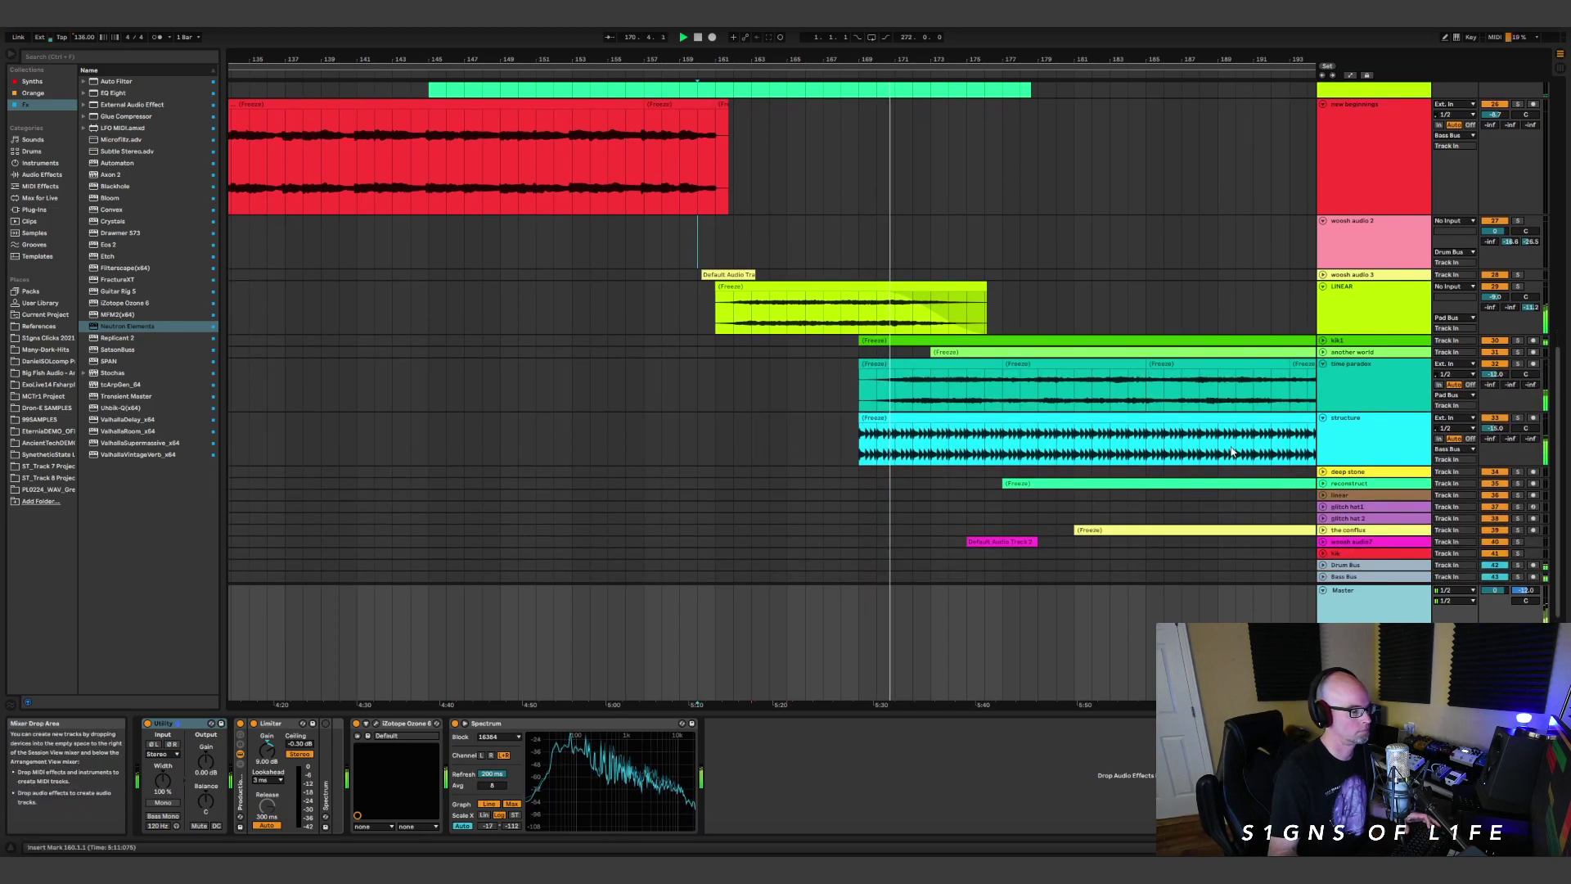
scroll(1244, 421, down, 1)
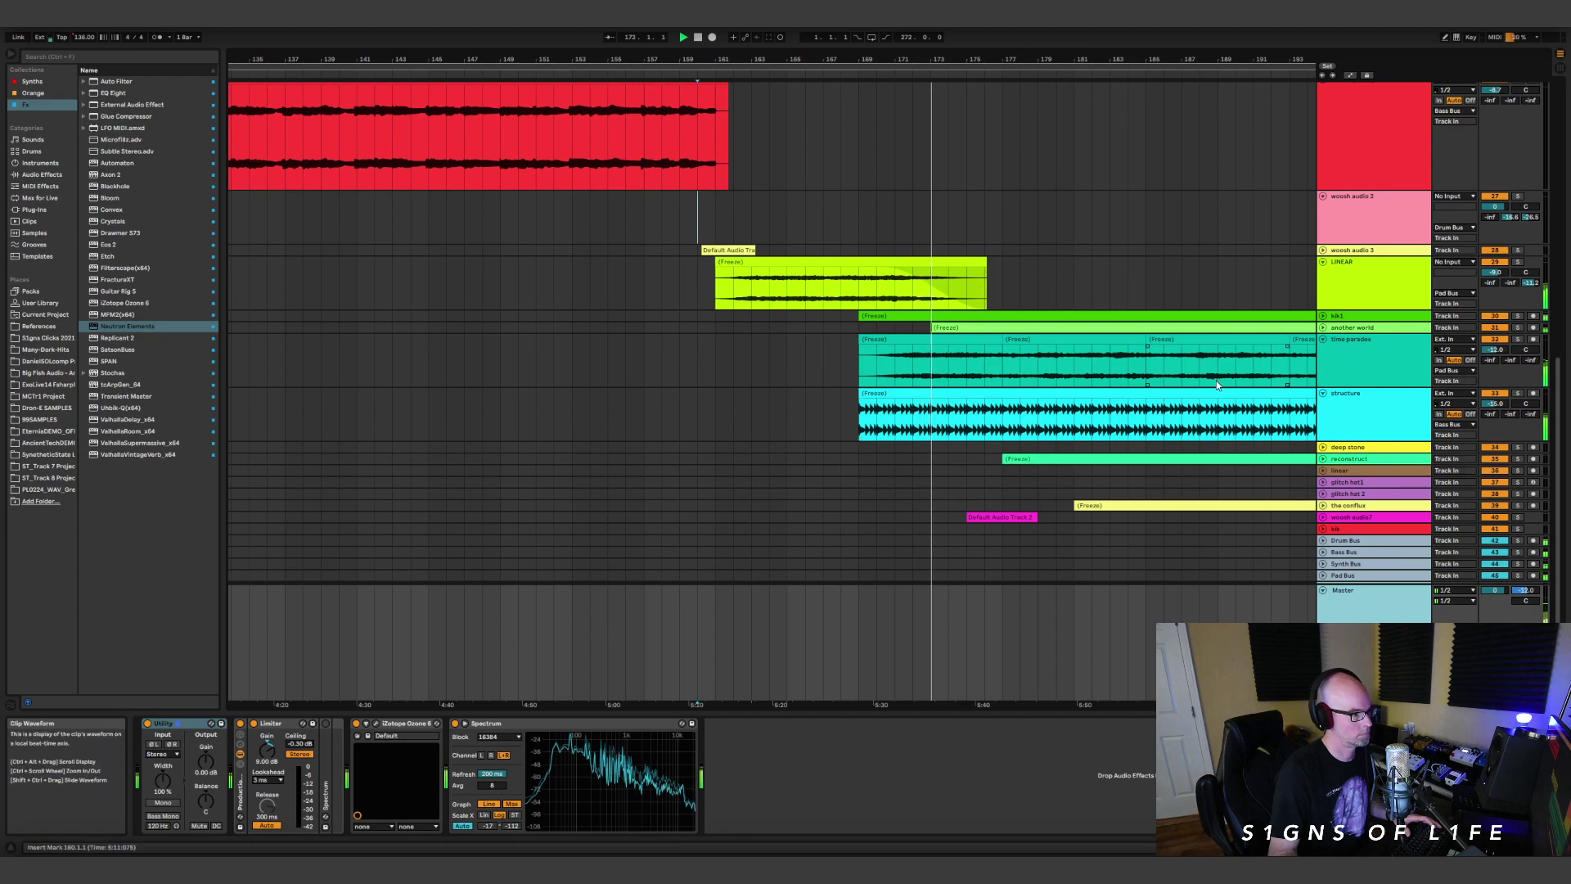
click(1326, 329)
scroll(1168, 381, down, 6)
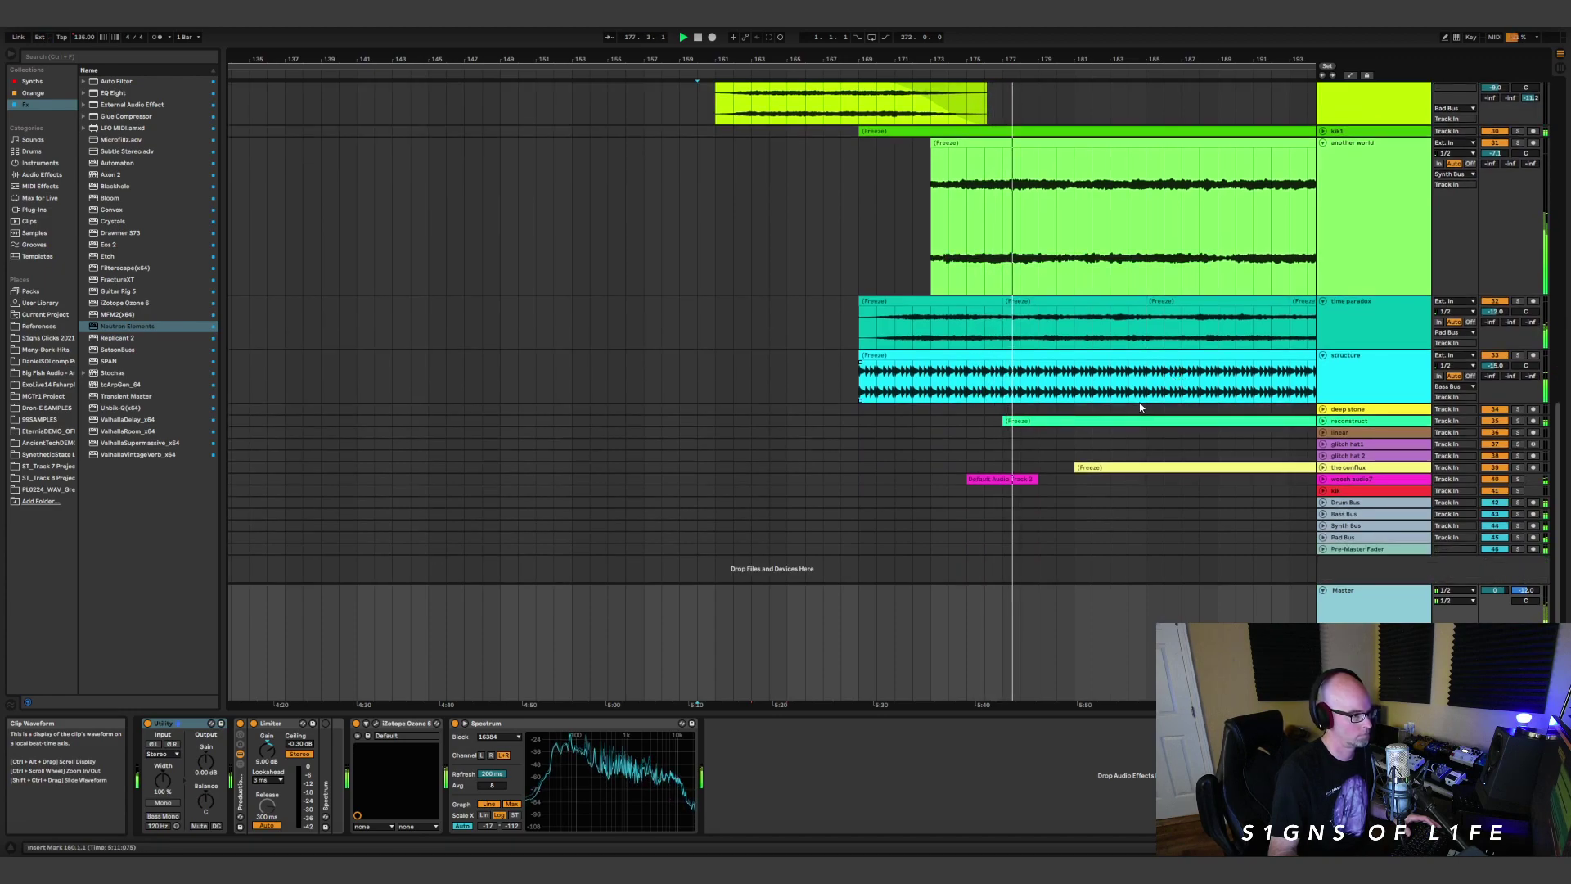
click(1324, 420)
scroll(1142, 277, down, 2)
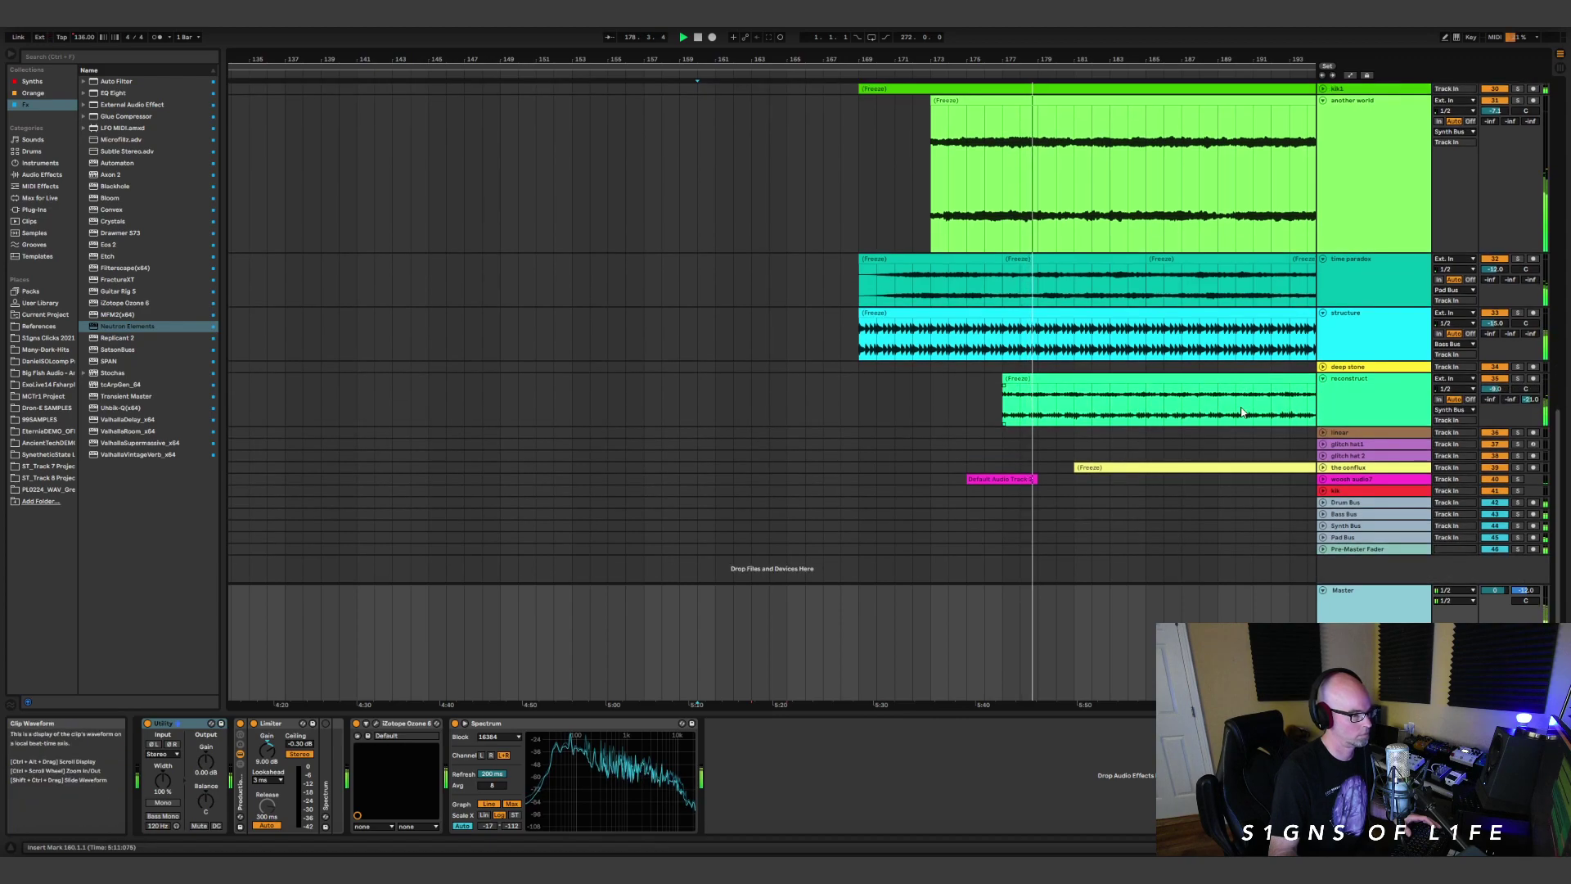
scroll(1121, 277, up, 5)
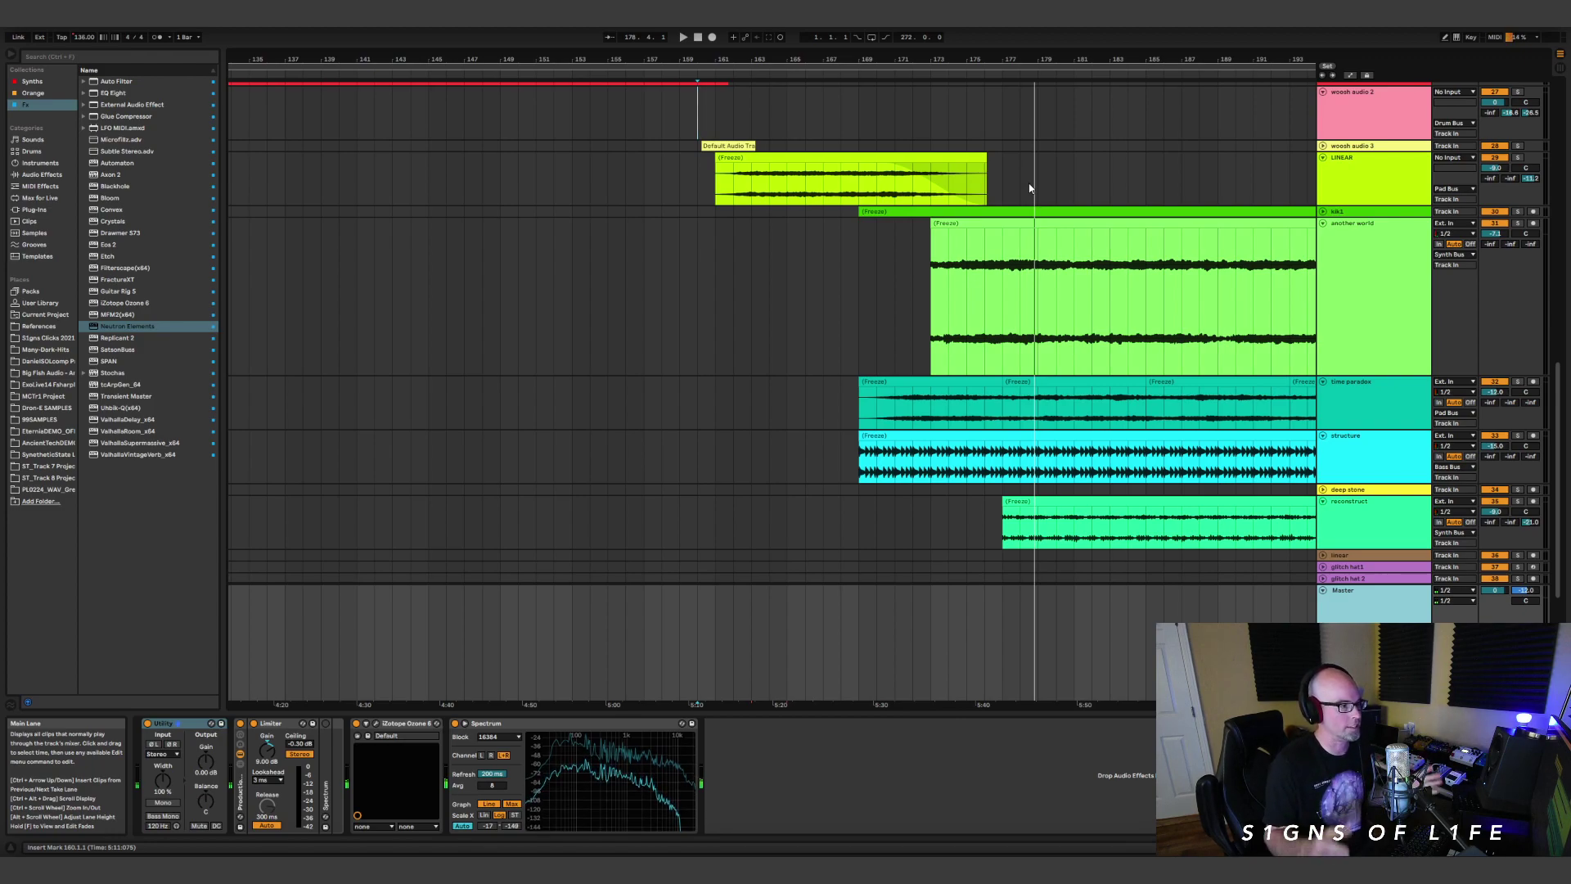
Jump playback back to about bar 166 and unfold the kik1 track.
click(810, 172)
scroll(987, 334, down, 3)
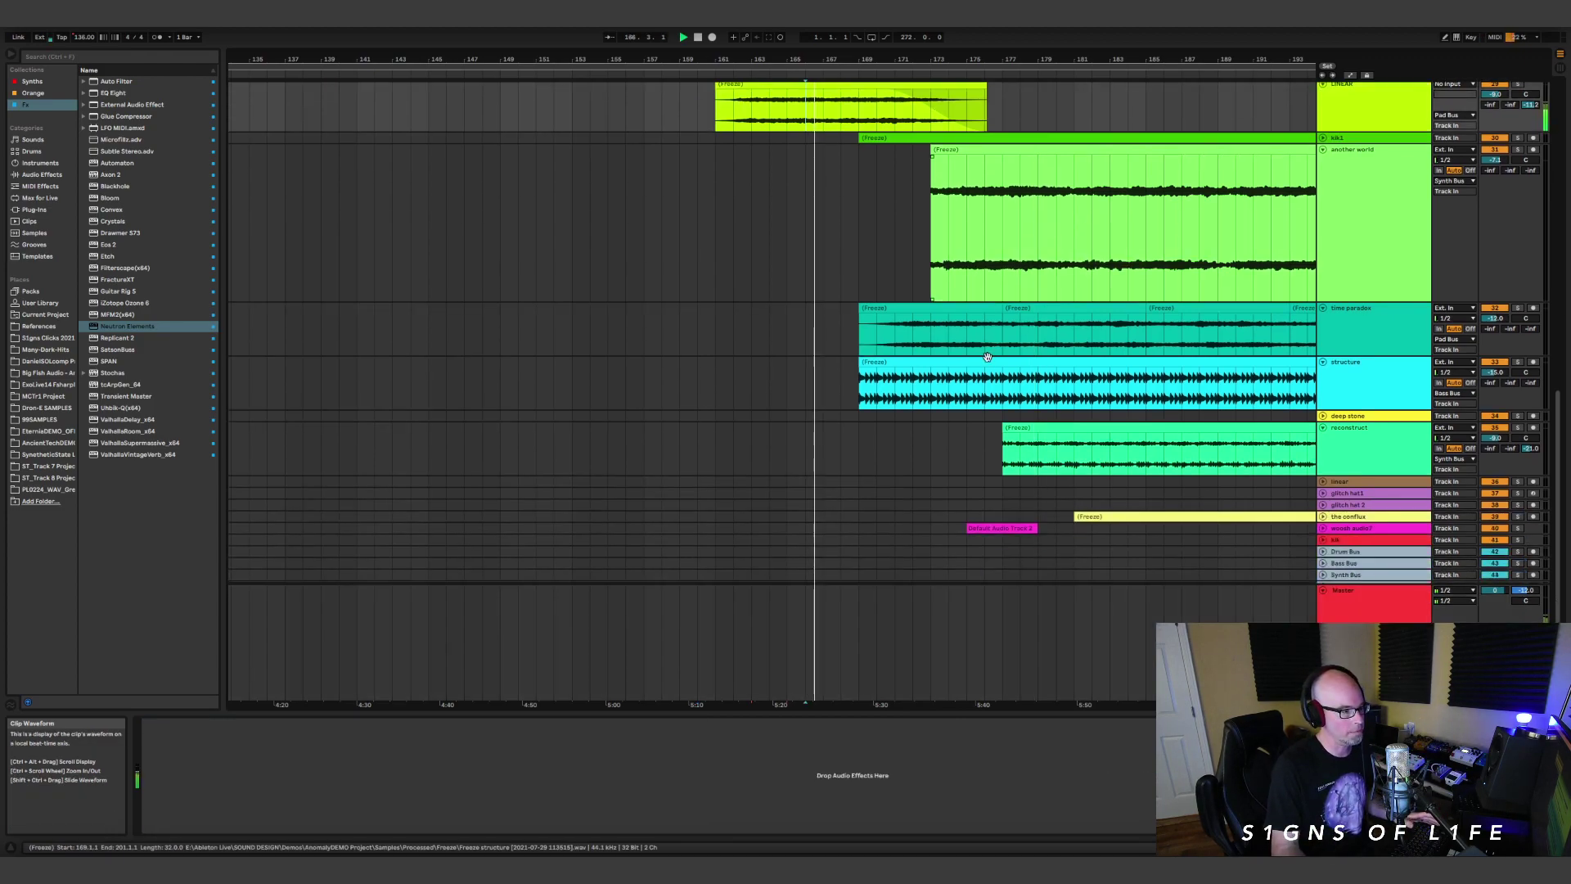
scroll(988, 335, up, 1)
click(1324, 162)
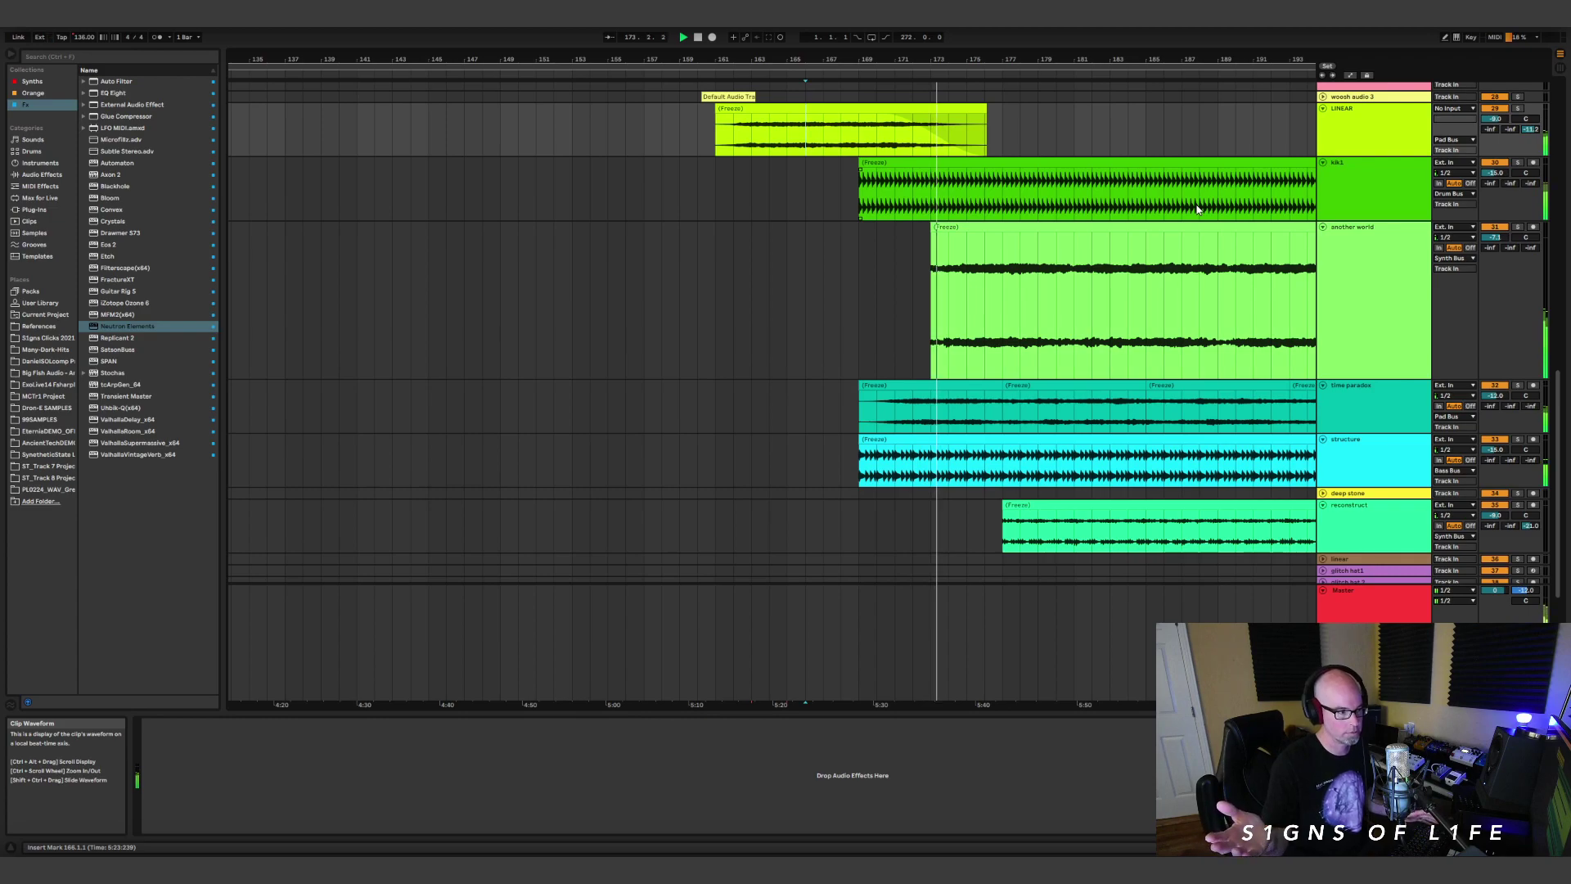
scroll(1145, 245, down, 1)
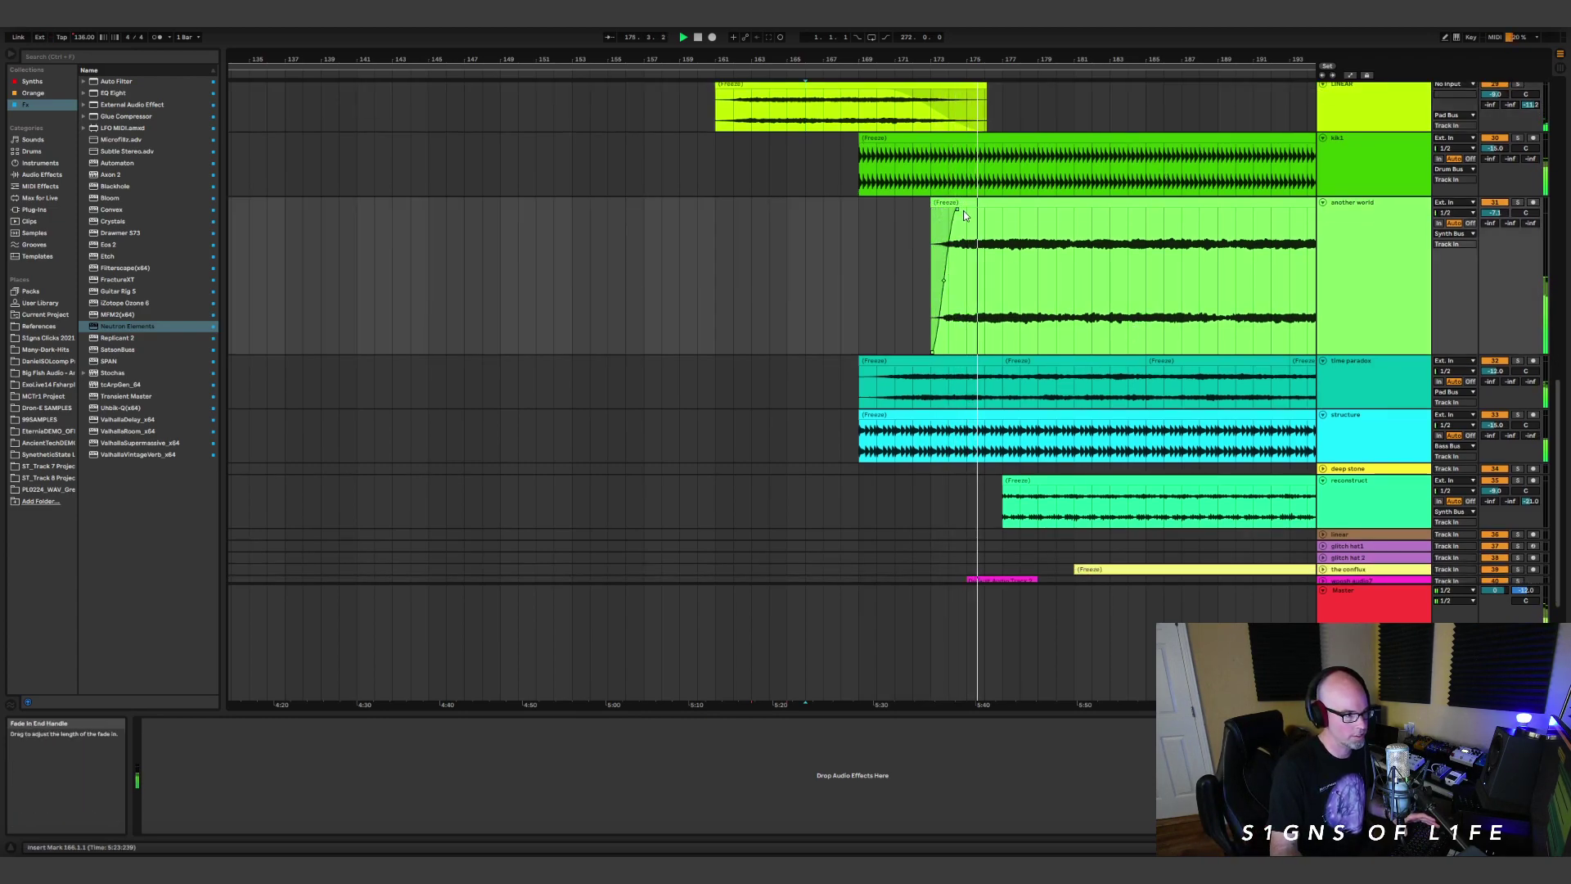
Lengthen the another world clip's fade-in, unfold woosh audio7, and restart playback from bar 176.
drag(964, 212, 972, 213)
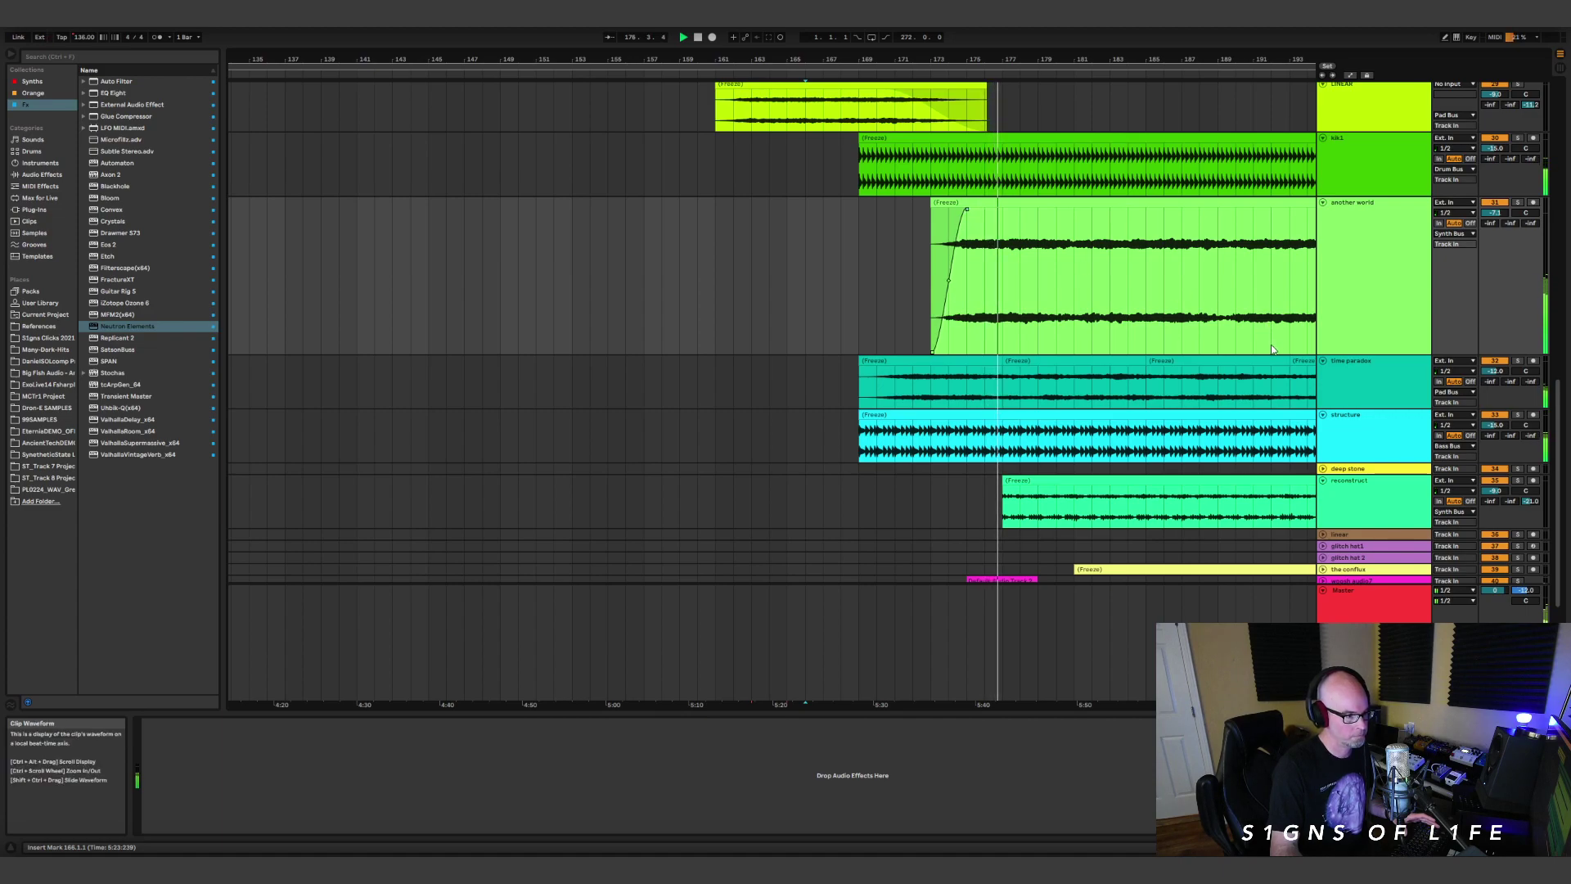
scroll(1067, 465, down, 5)
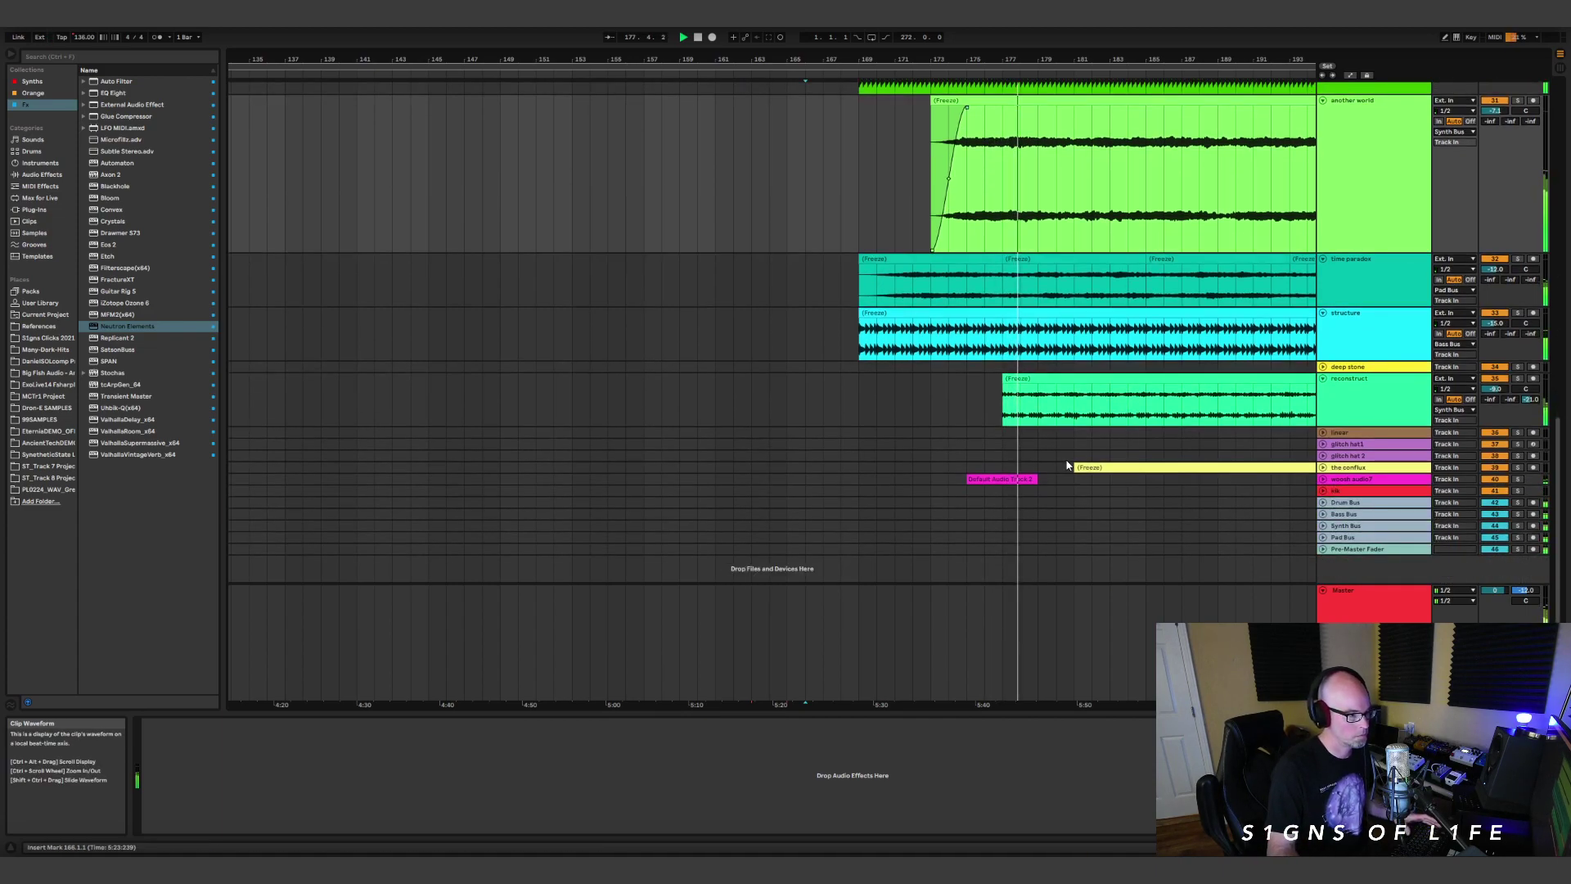
click(1323, 479)
click(988, 399)
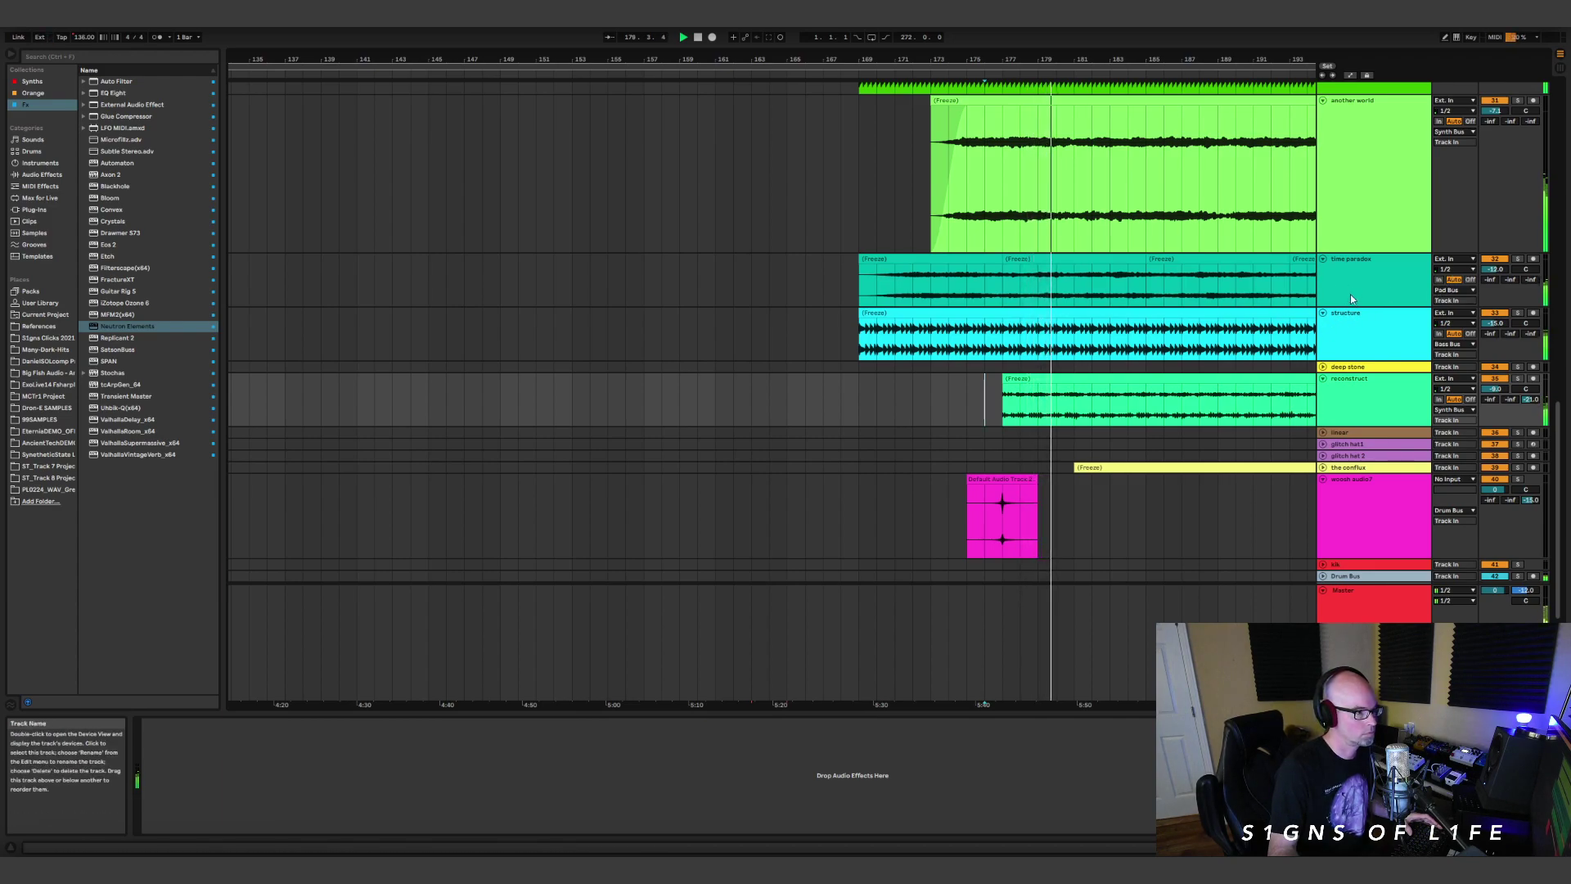
Unfold conflux to show its frozen clip and zoom out to bars 113–229, down to the bus tracks.
scroll(1350, 293, down, 1)
click(1324, 431)
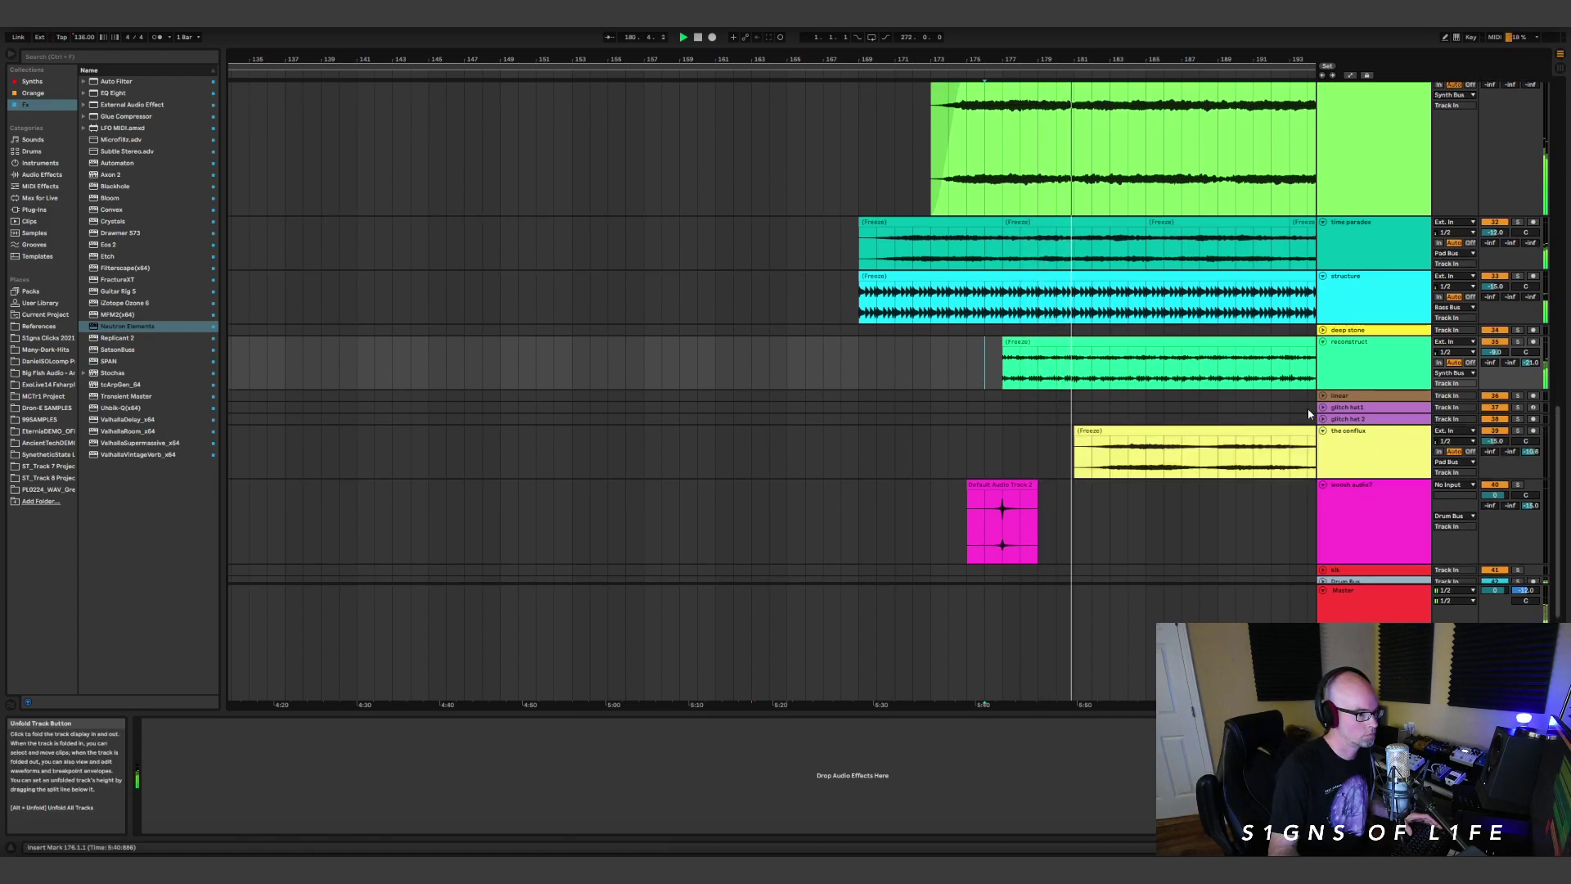
scroll(1231, 351, down, 1)
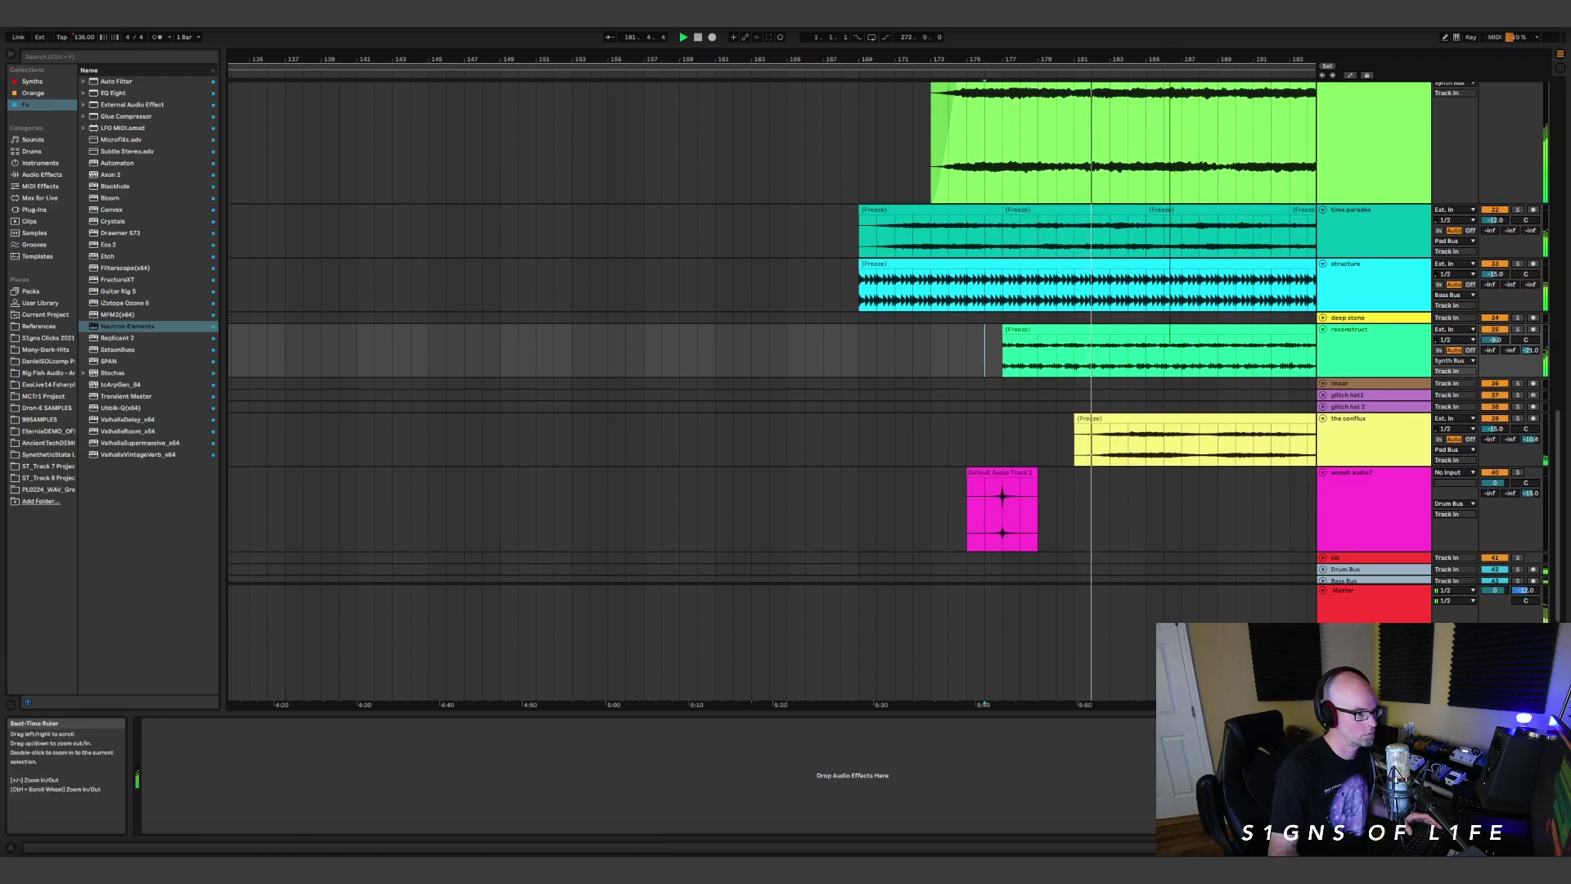
drag(1074, 704, 1074, 280)
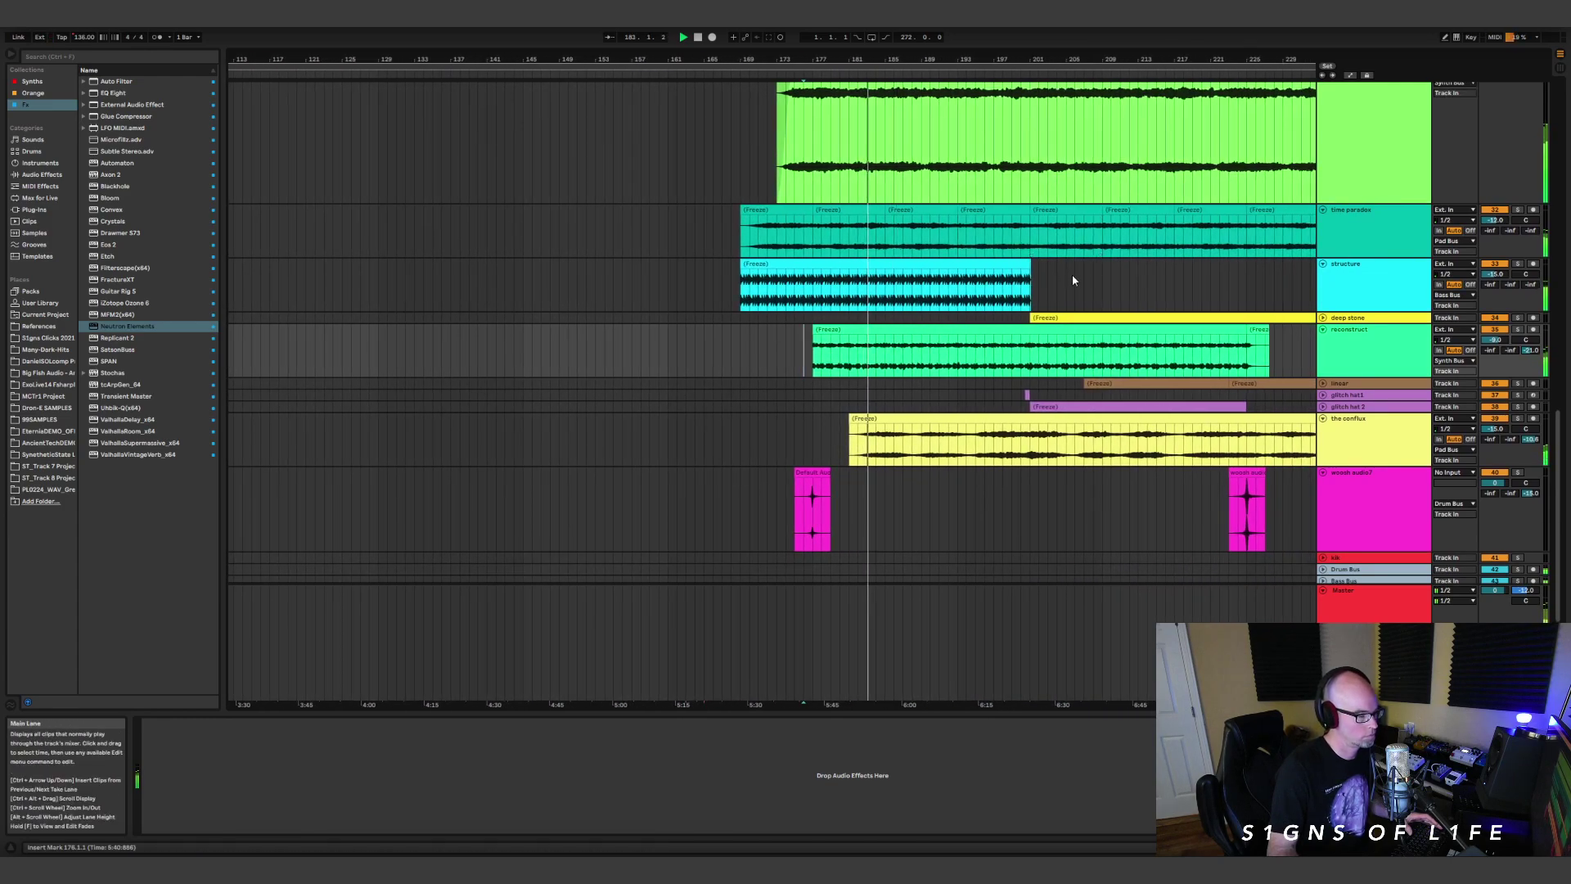
scroll(1080, 278, up, 1)
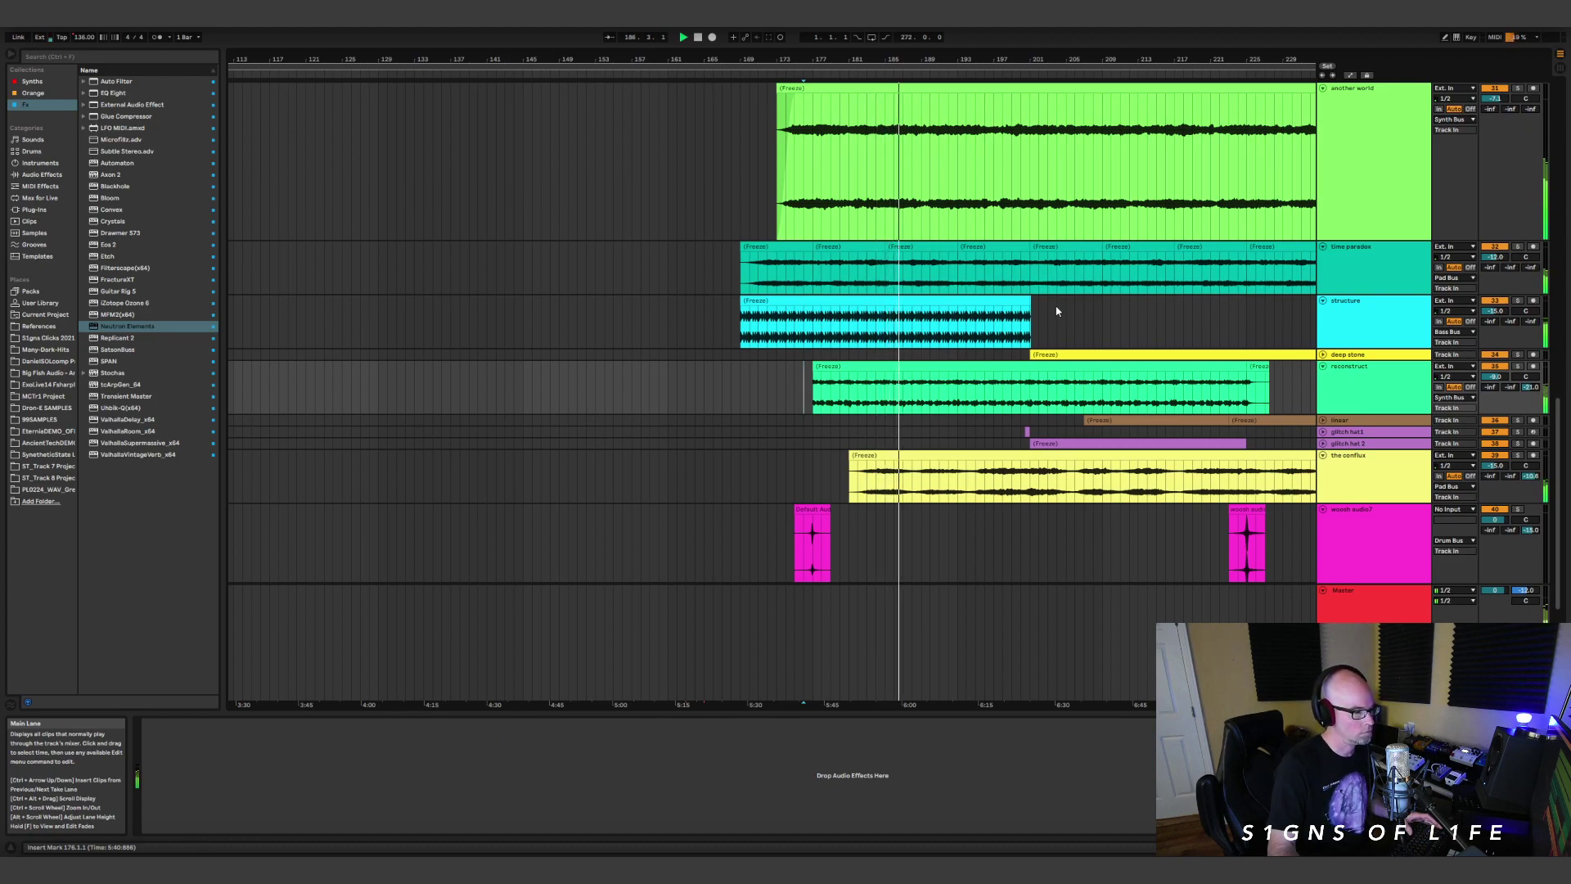
scroll(1059, 315, down, 2)
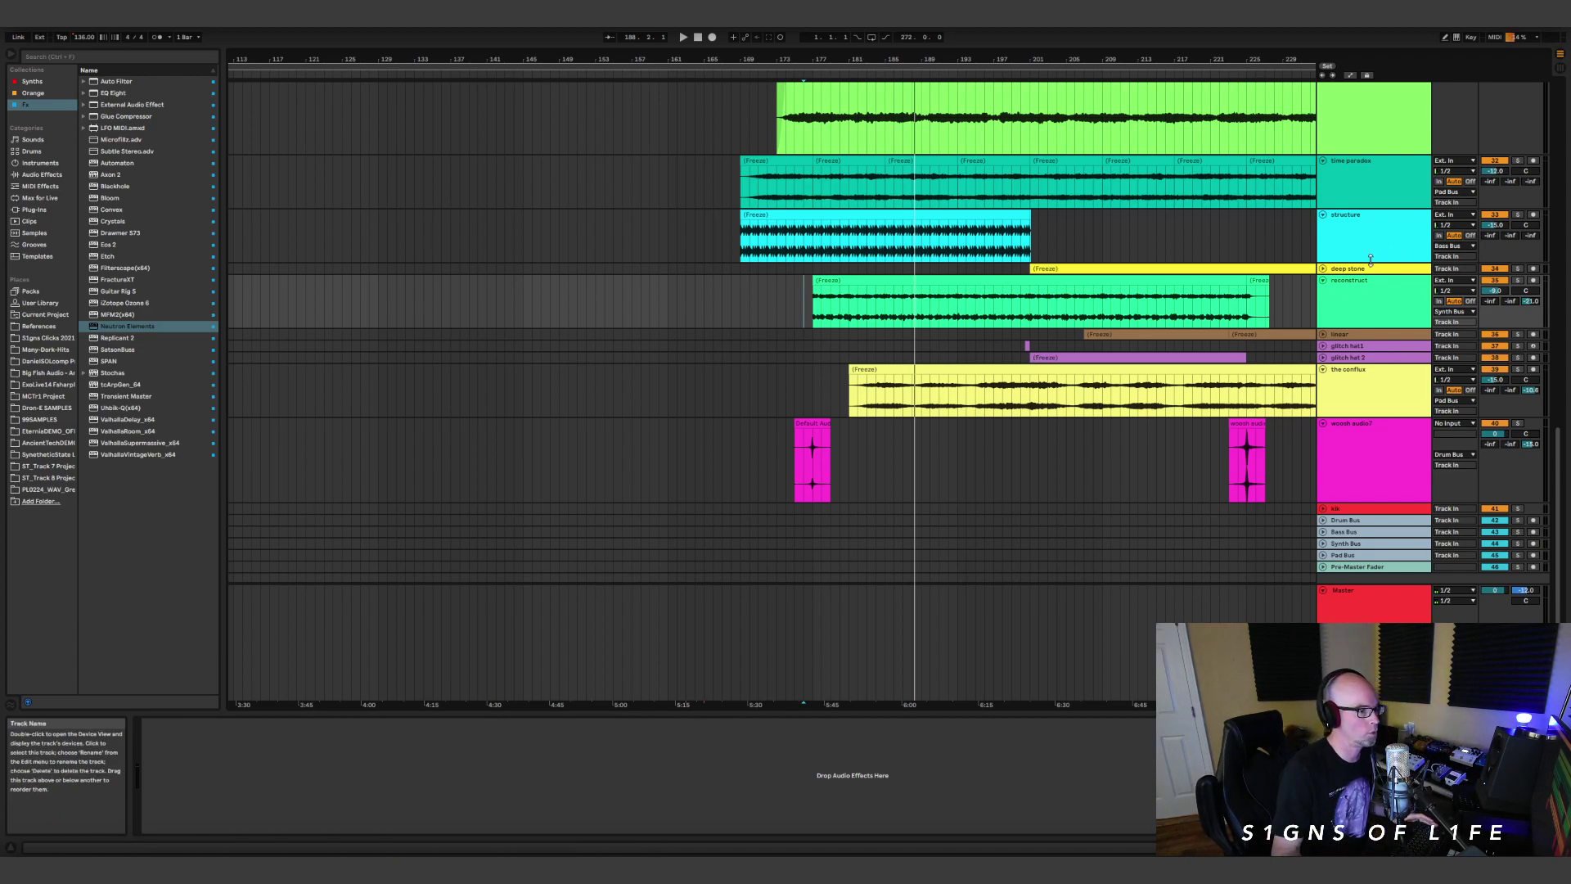
Shorten the structure lane, bring the whole arrangement into view, and start playback.
drag(1370, 260, 1358, 202)
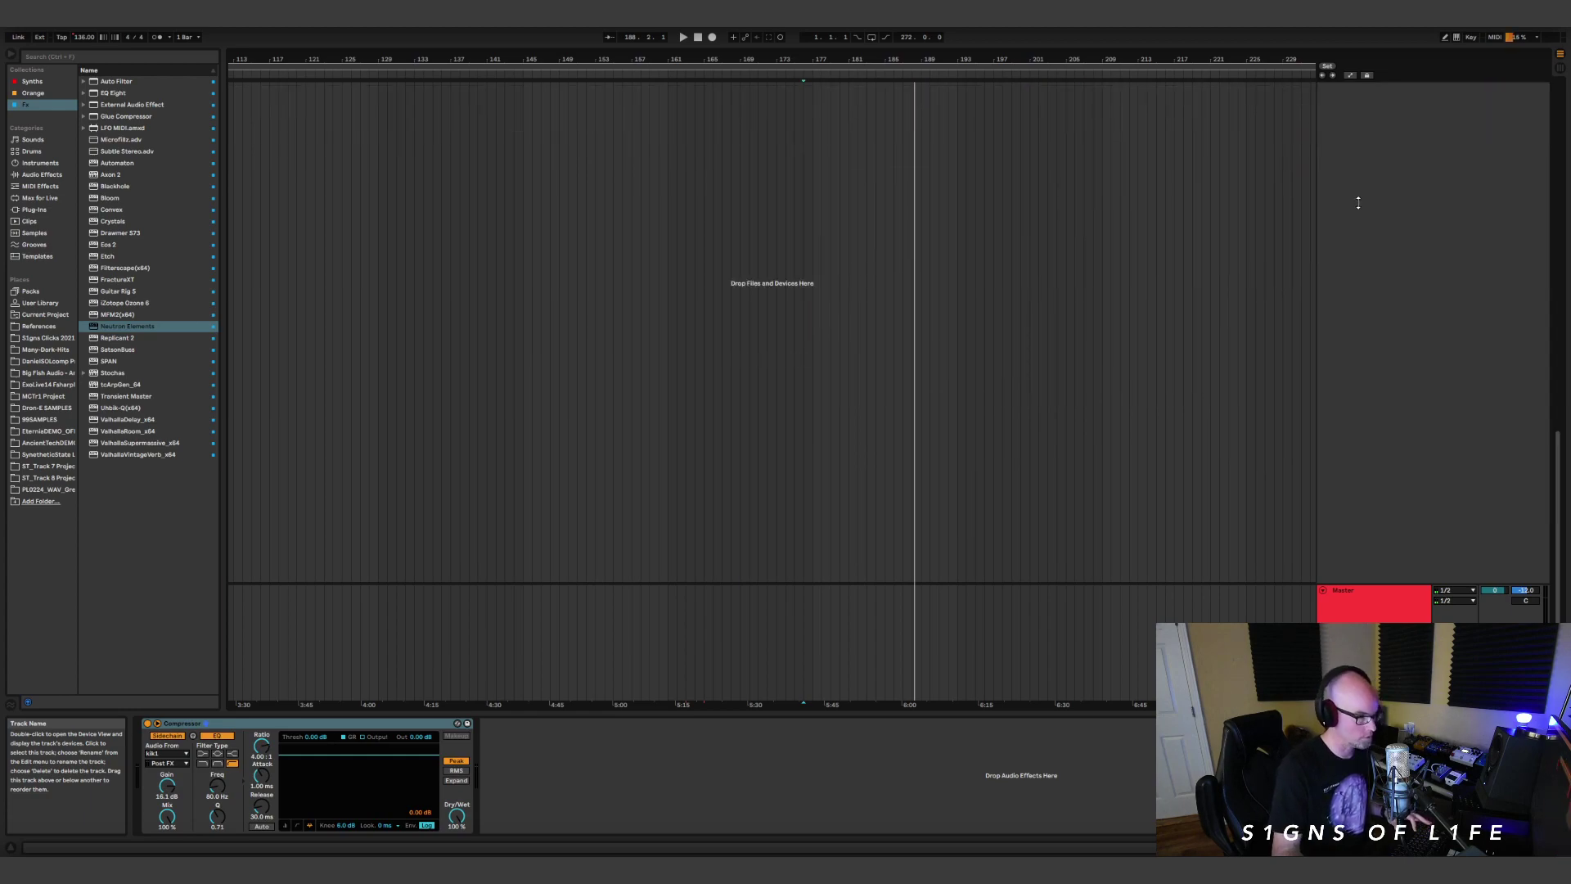
scroll(1097, 205, up, 10)
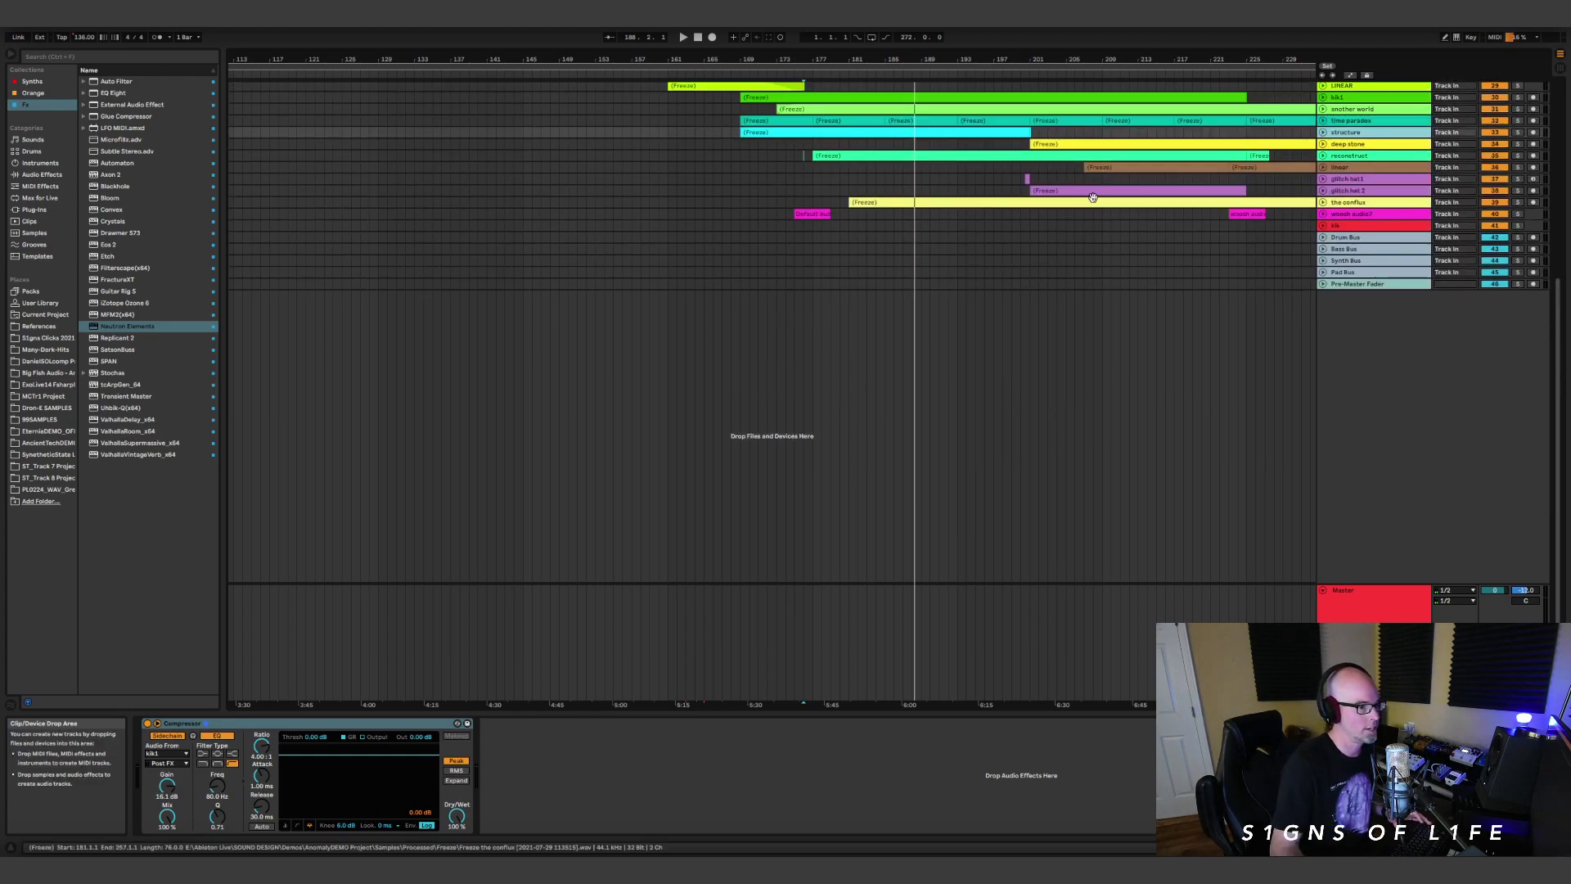
scroll(1094, 203, up, 4)
mouse_move(950, 60)
mouse_down()
mouse_move(951, 33)
mouse_move(950, 60)
mouse_up()
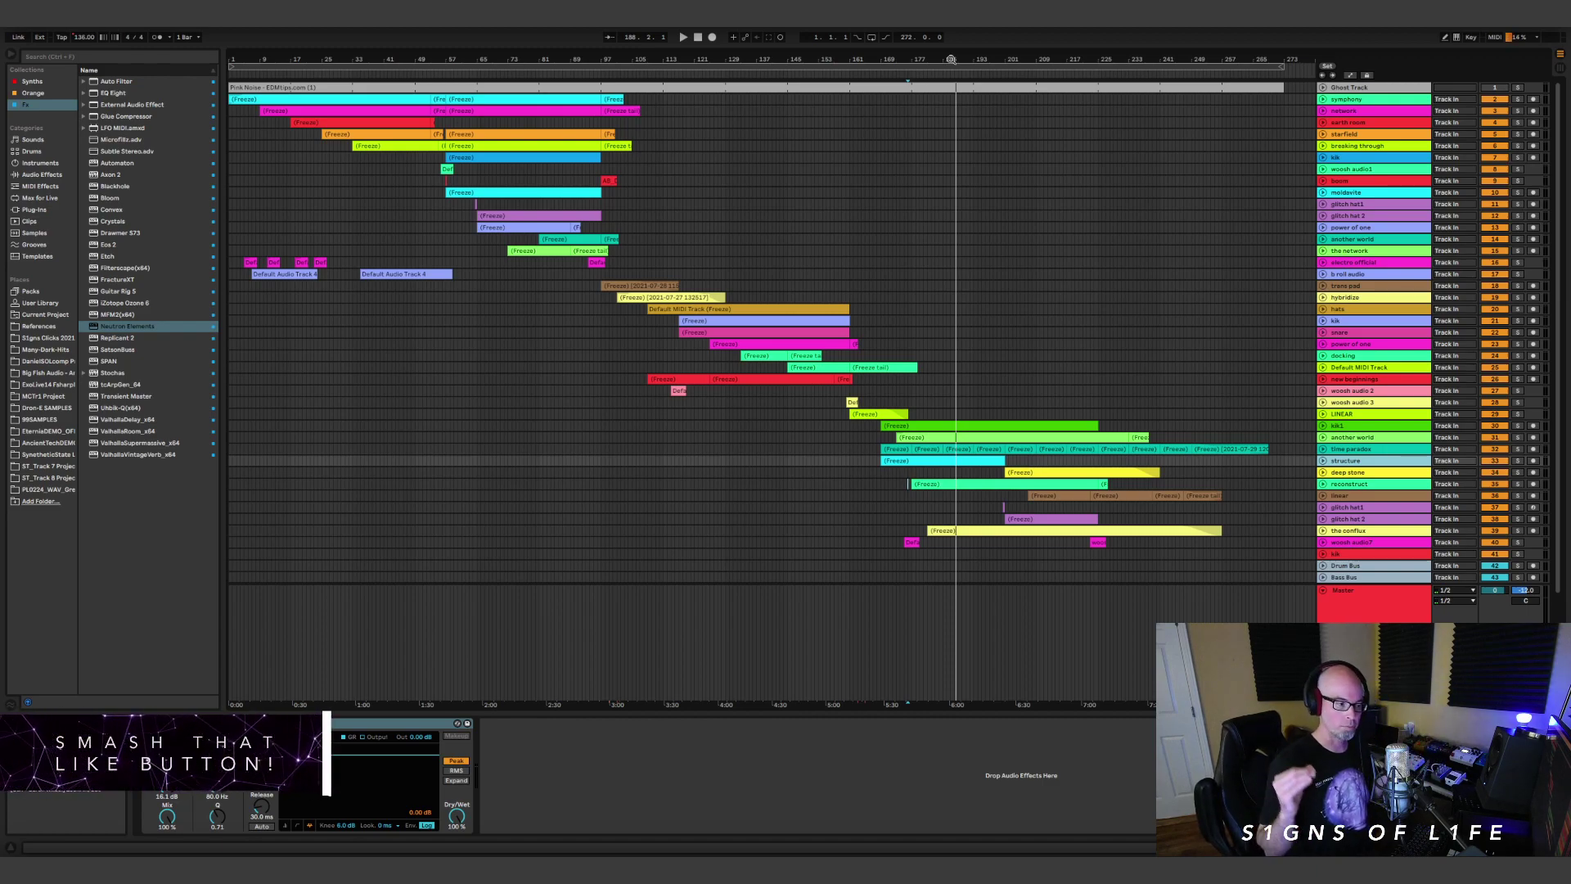
key(space)
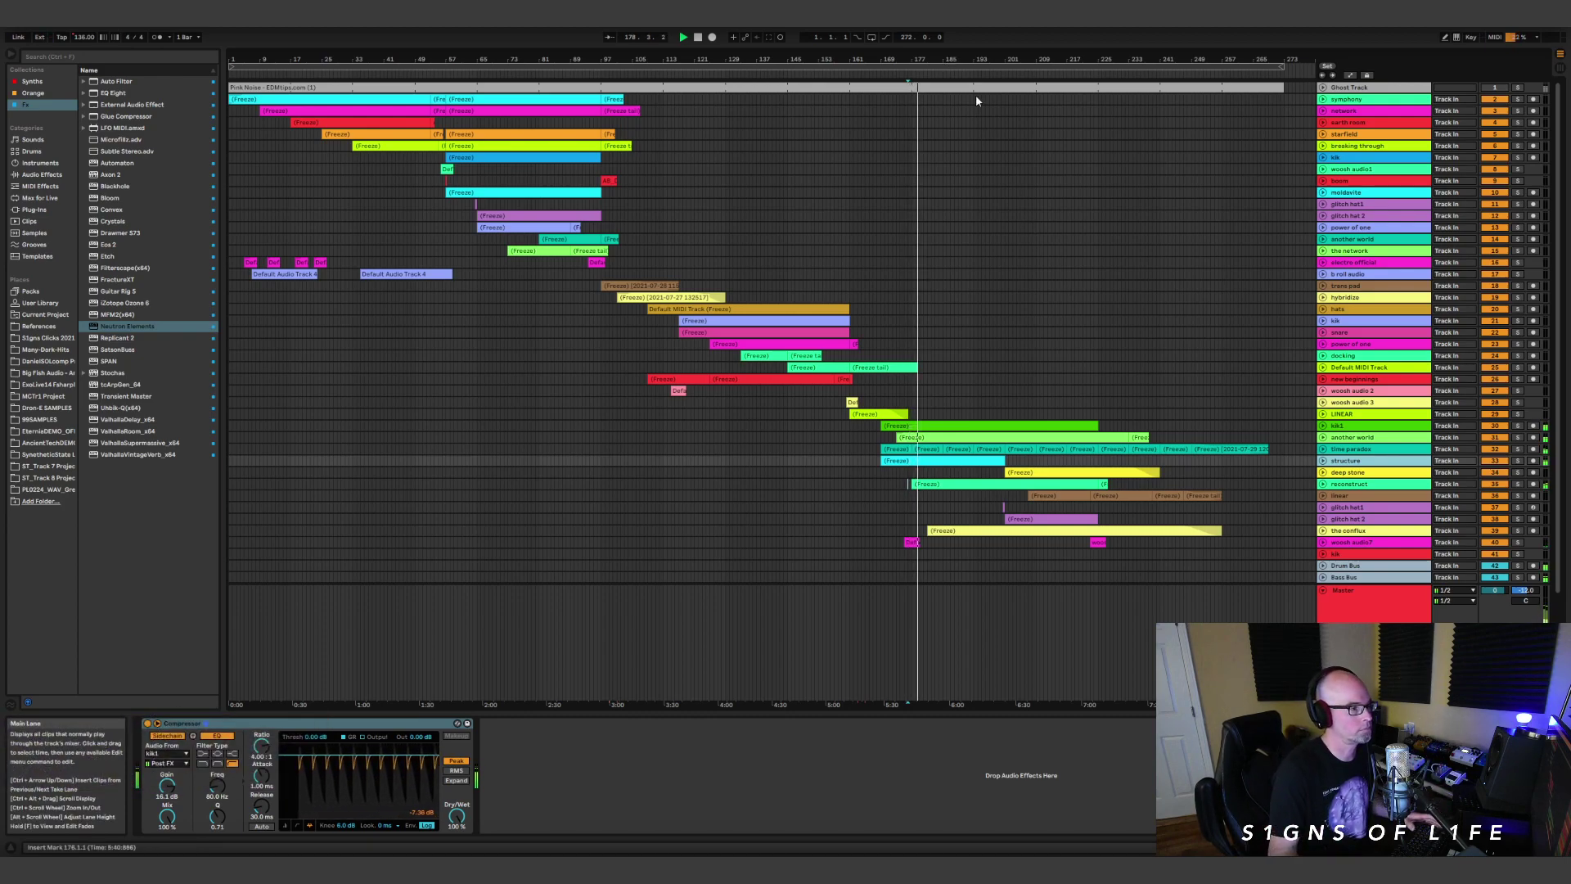
Place the insert mark at bar 192 and unfold the deep stone track.
mouse_move(970, 59)
mouse_down()
mouse_move(970, 78)
mouse_move(970, 58)
mouse_up()
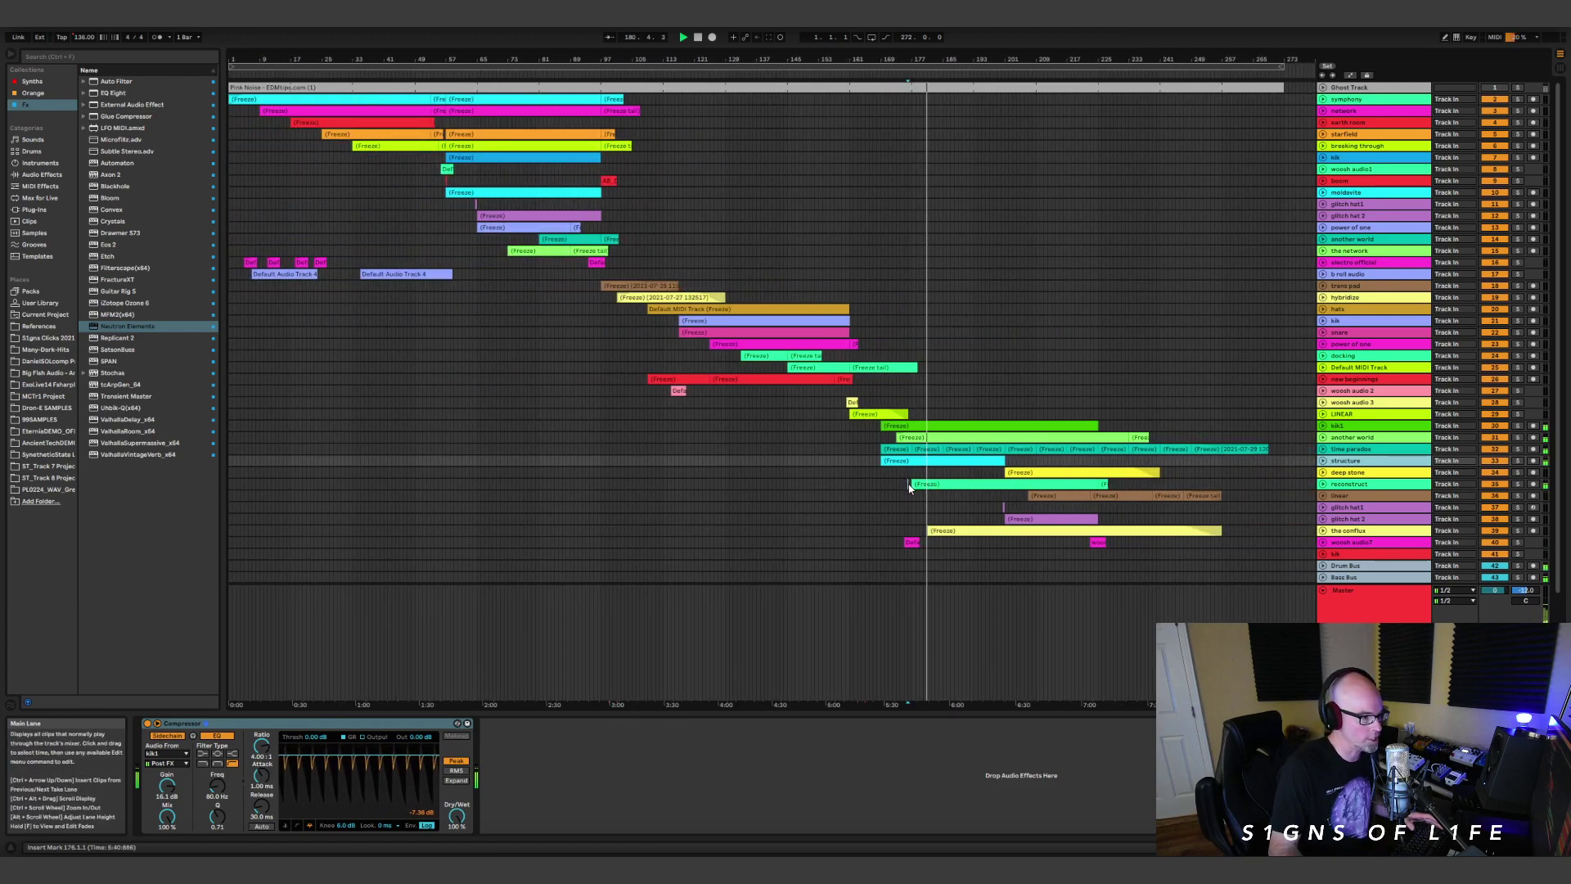
click(969, 497)
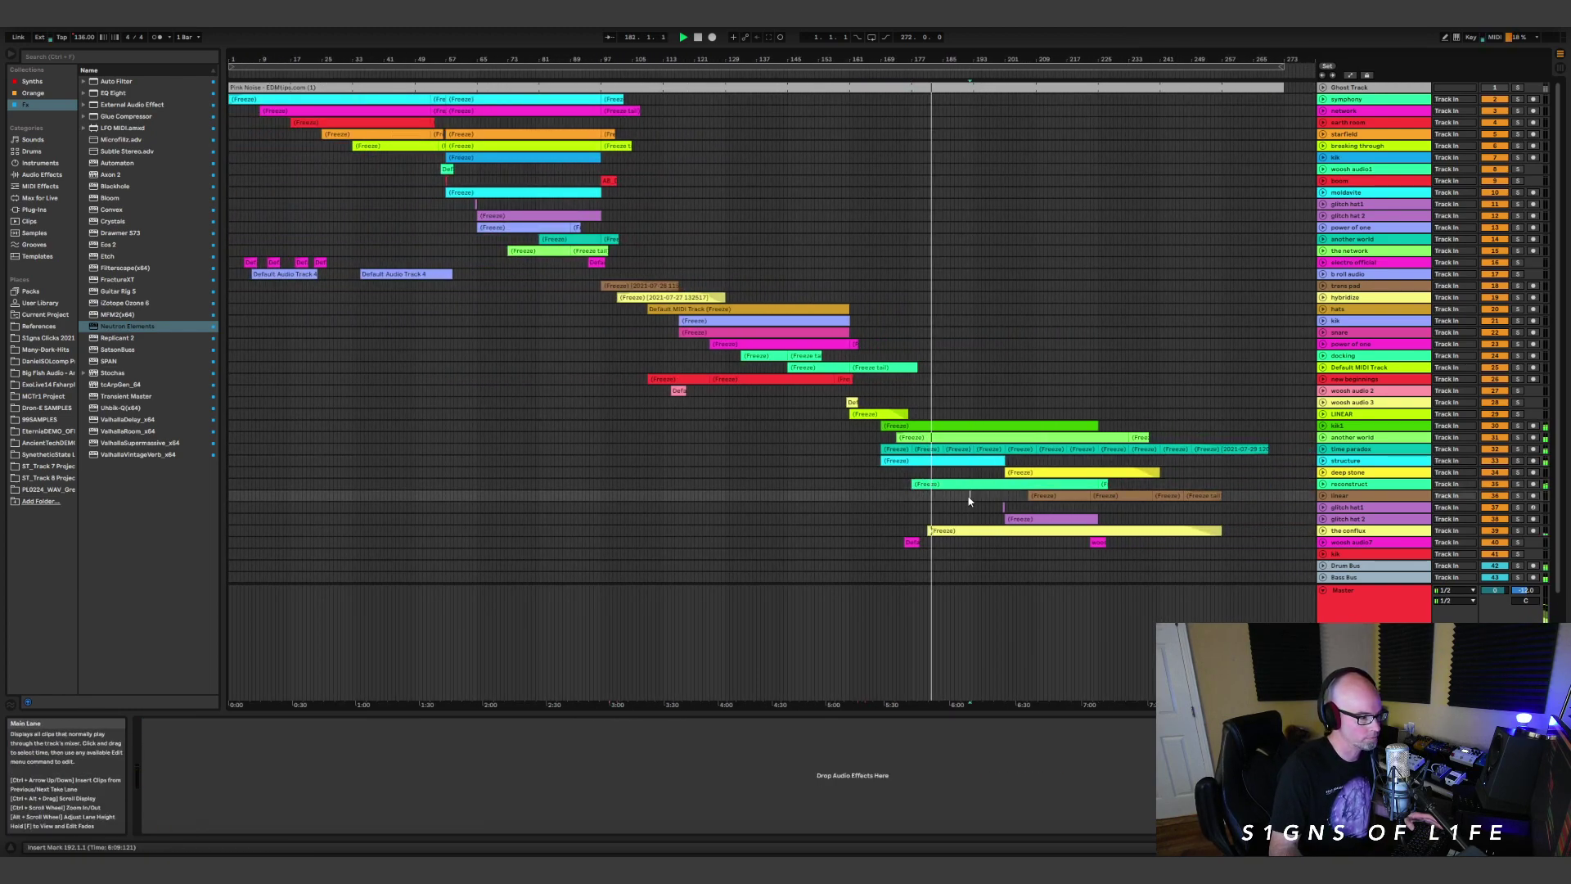
click(1323, 473)
Unfold reconstruct, select deep stone, and restart playback from the insert point.
click(1324, 526)
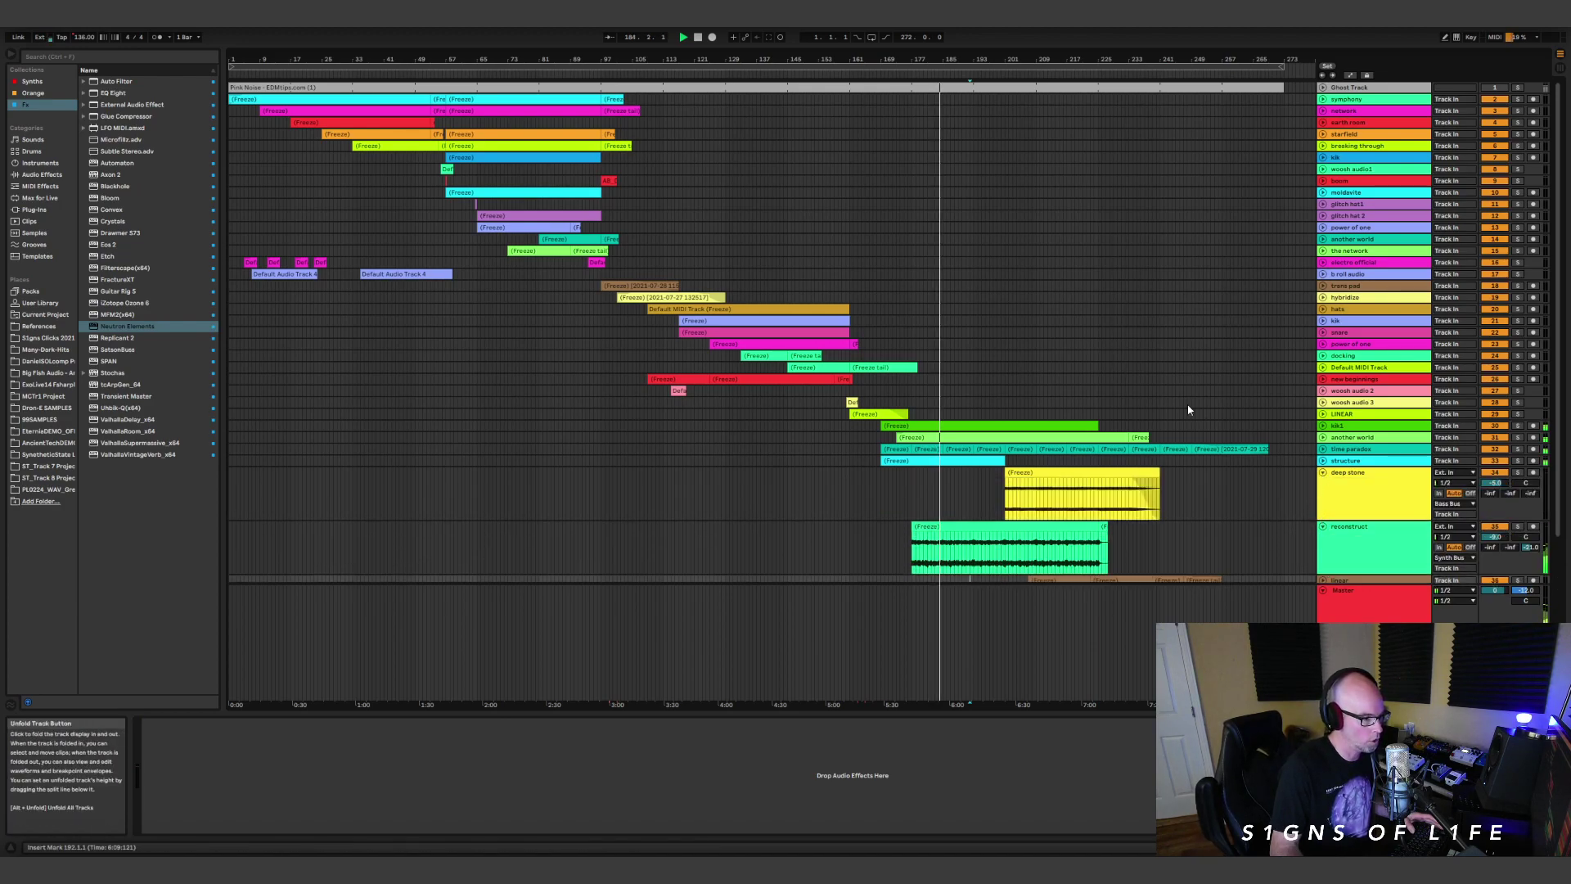
scroll(1186, 411, down, 3)
scroll(1205, 445, down, 2)
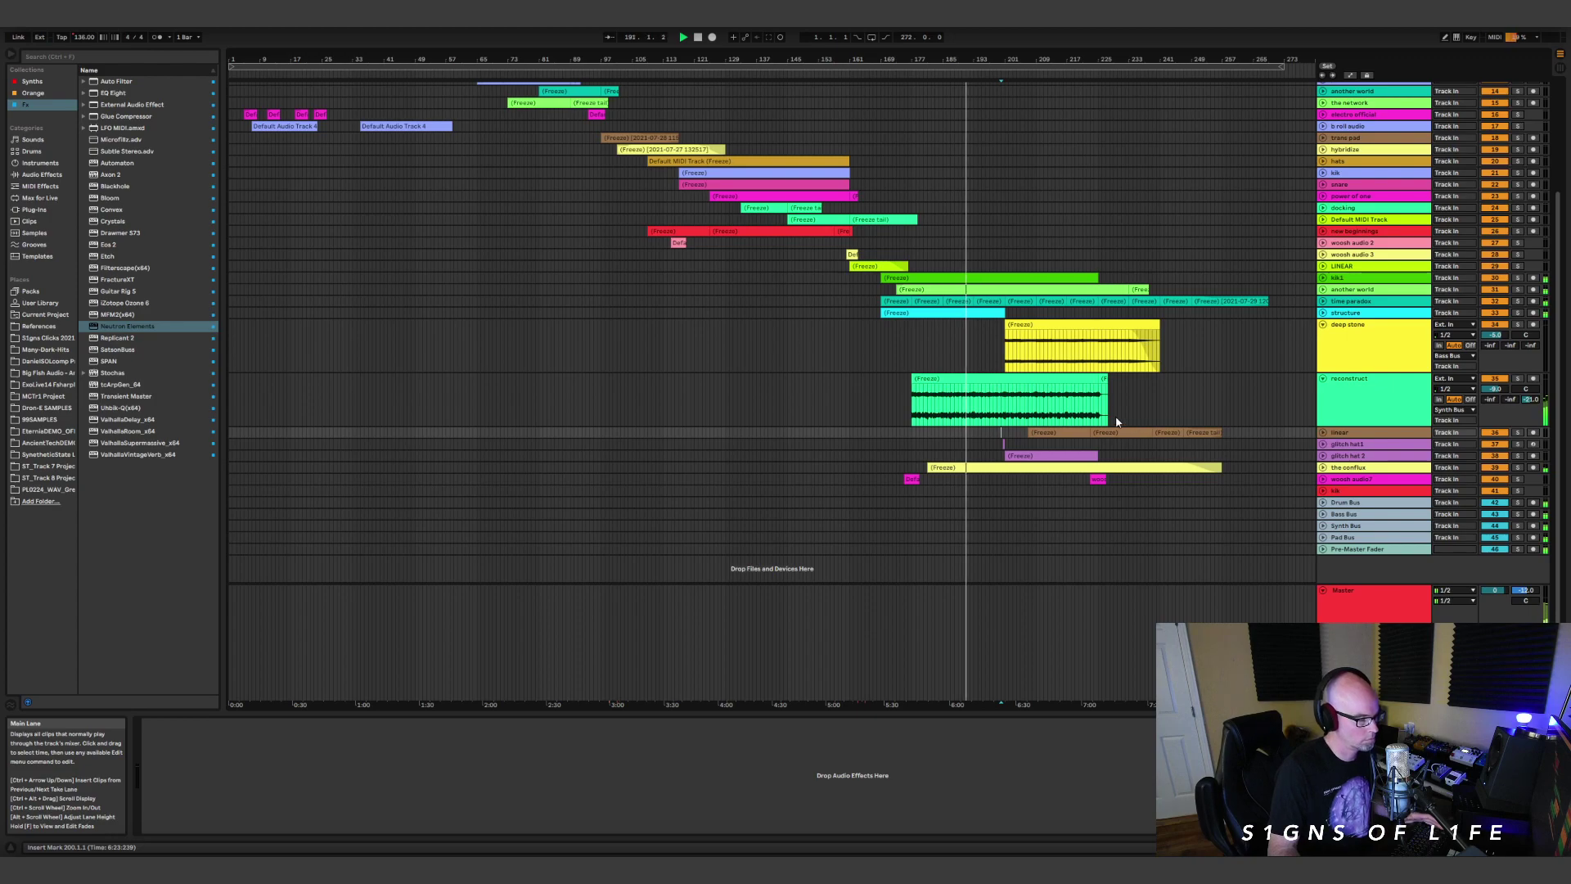
click(990, 353)
key(space)
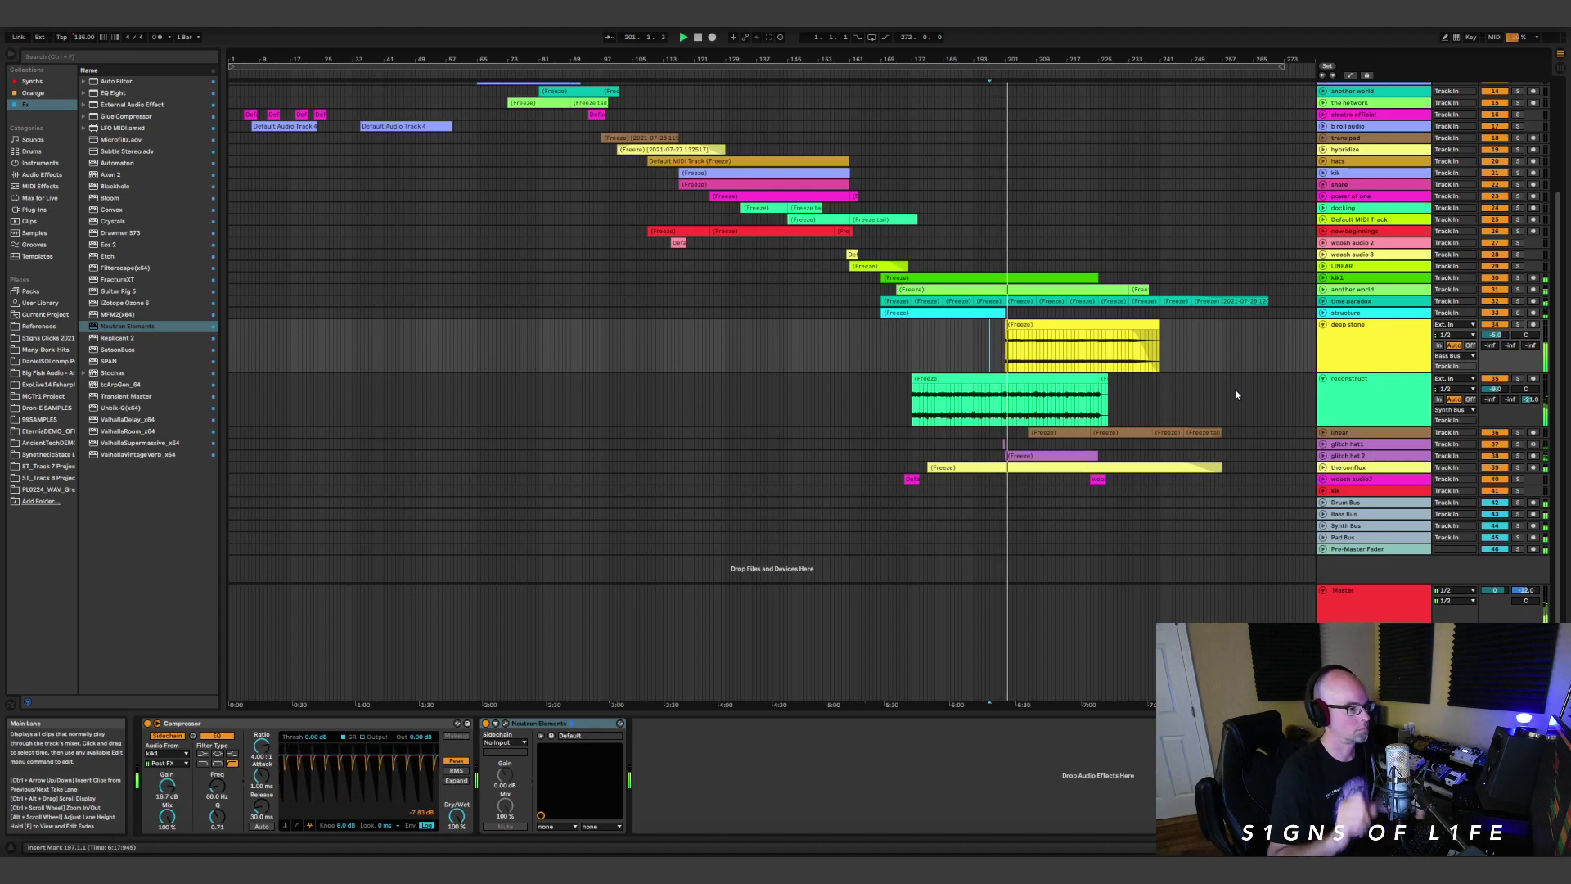
Zoom in and place the insert mark at bar 200, then zoom out to the arrangement's ending.
drag(1028, 59, 1028, 106)
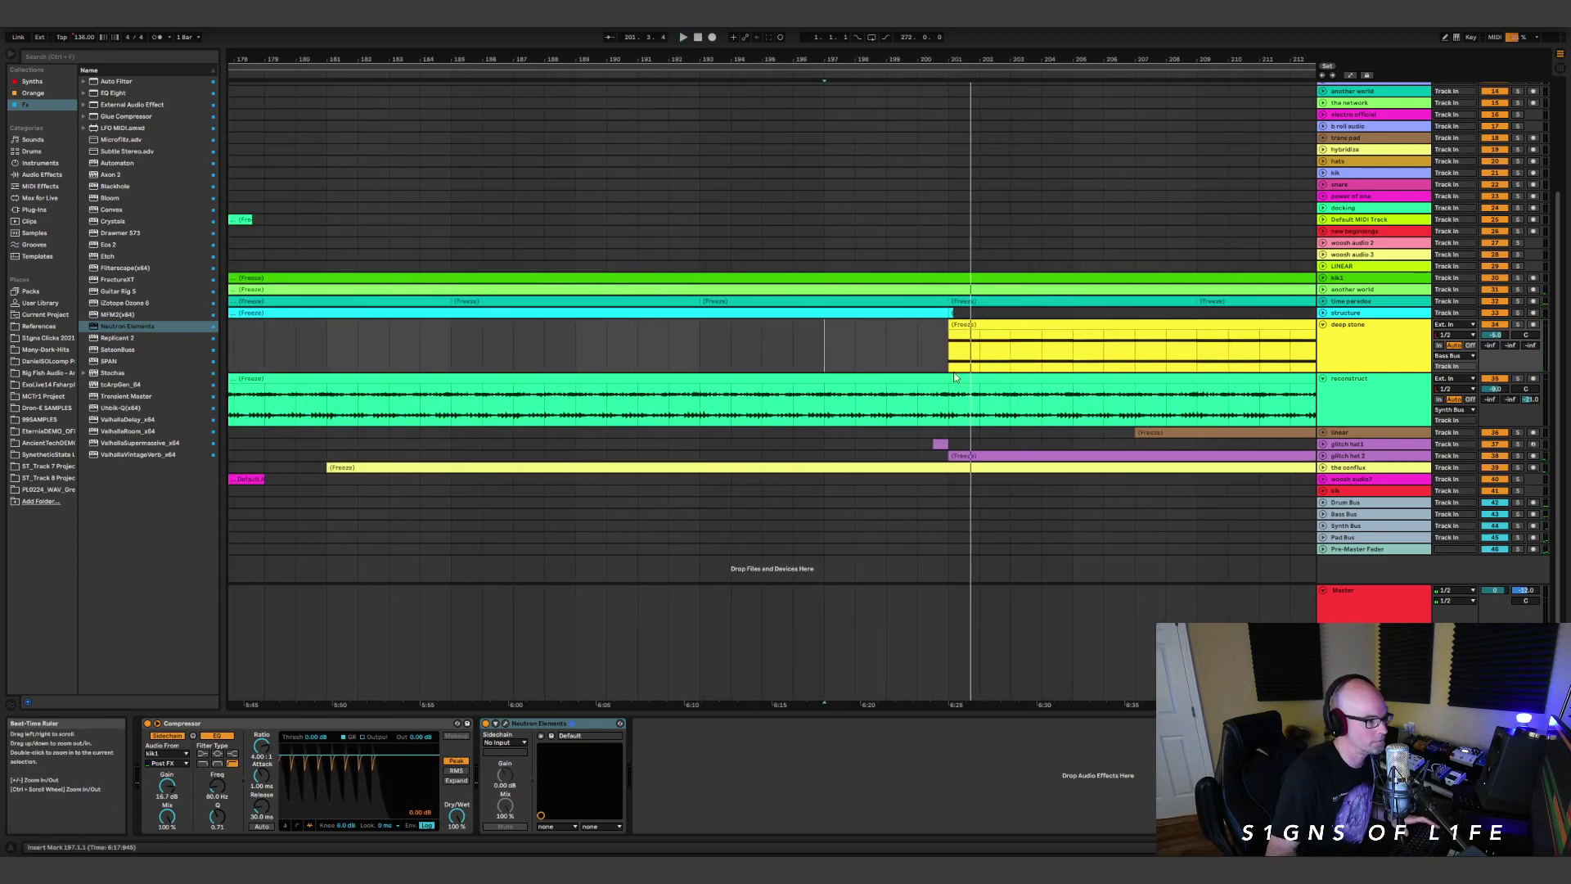
click(918, 437)
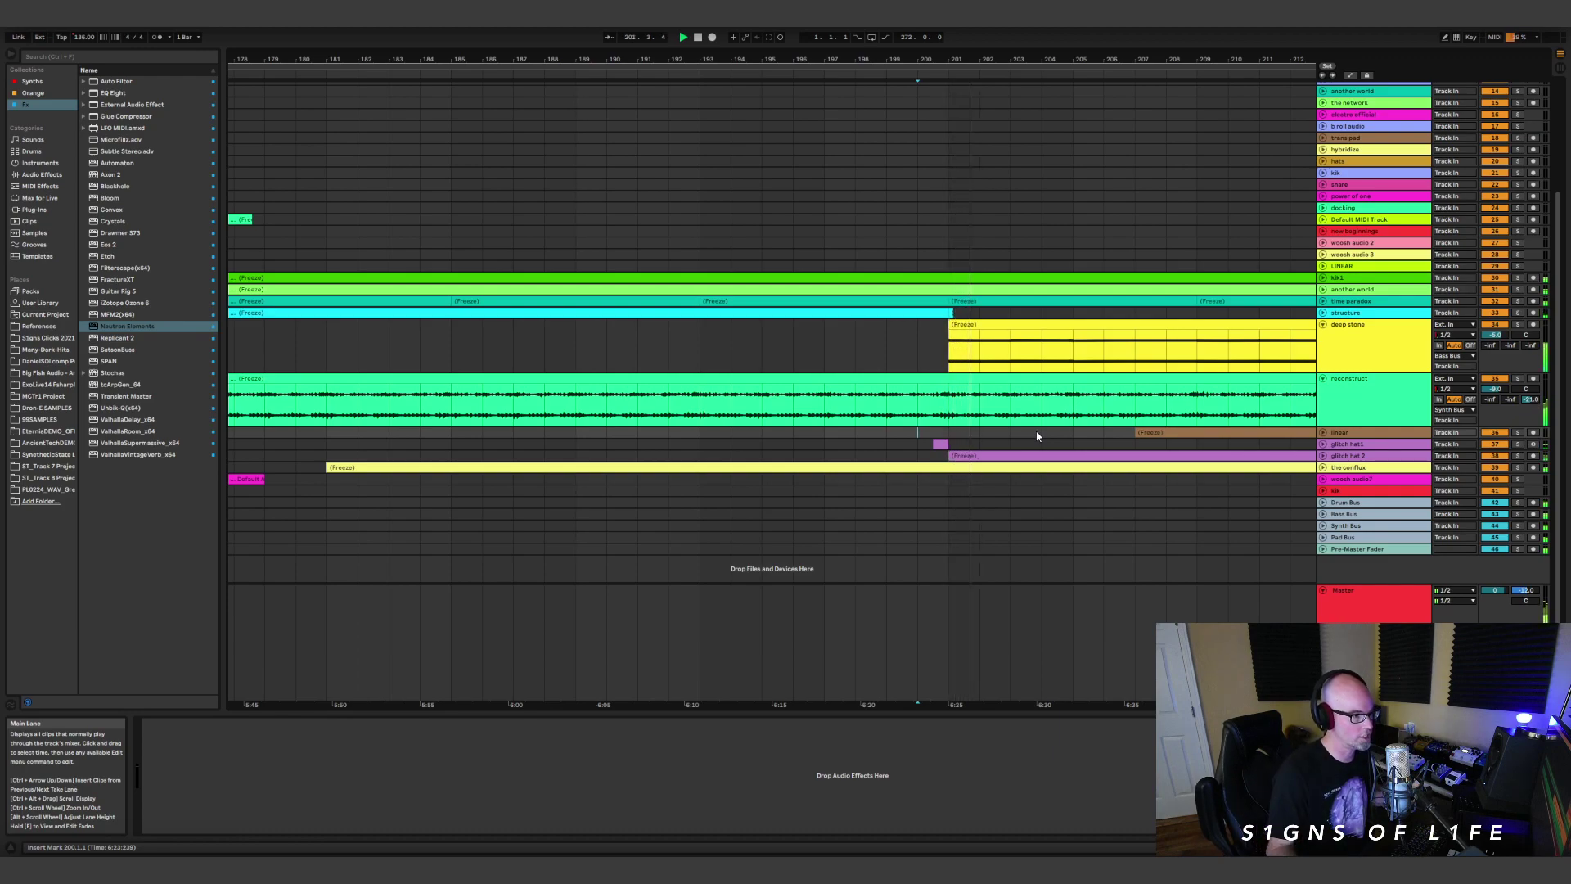
drag(912, 65, 912, 24)
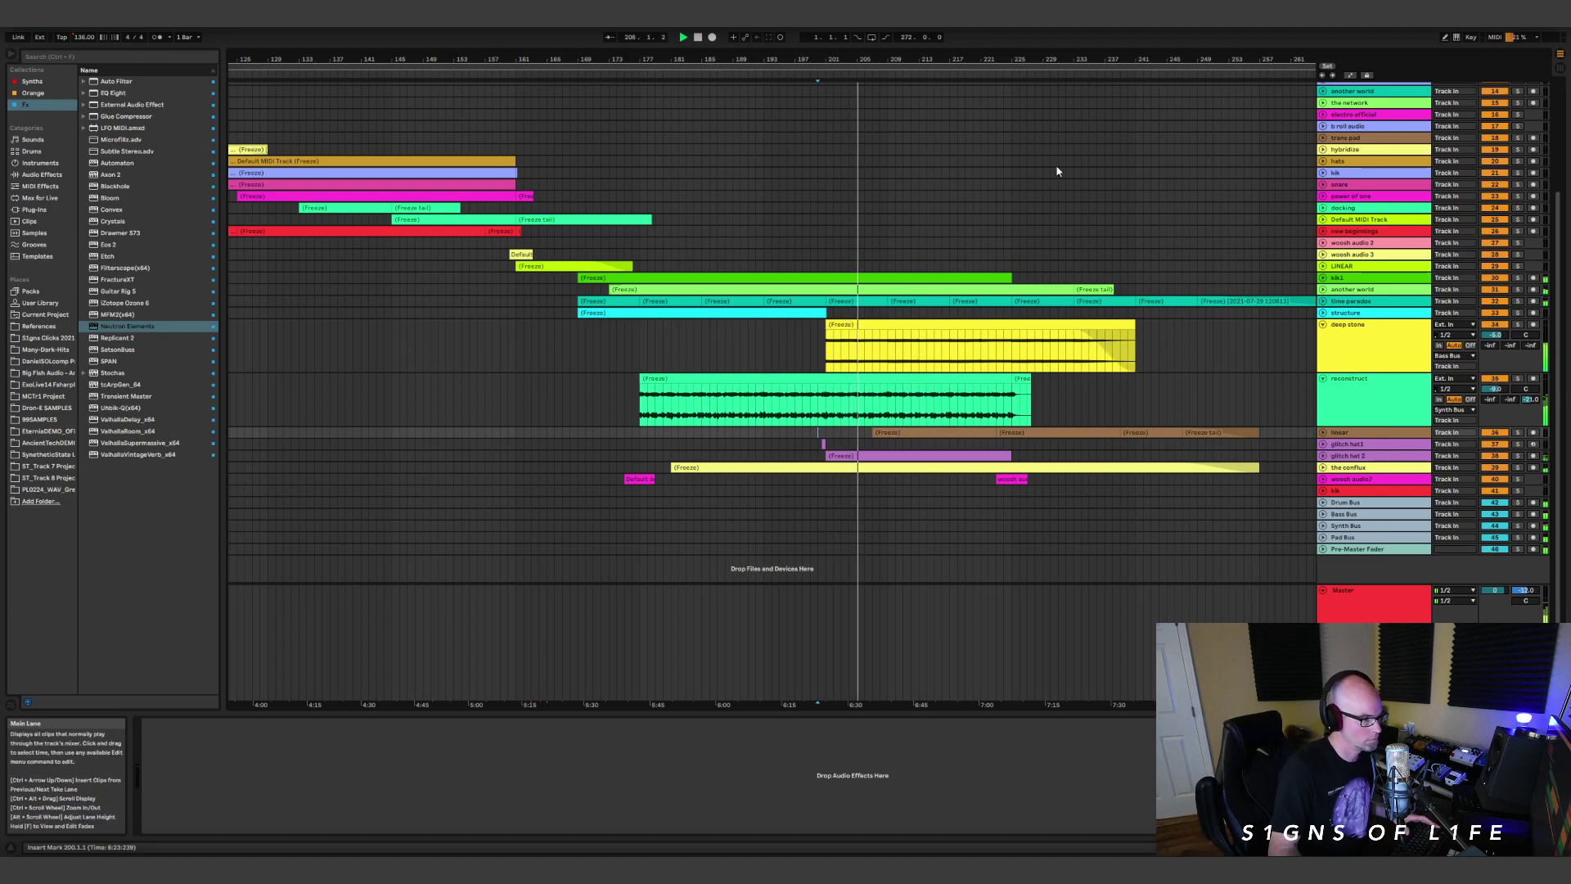
drag(1046, 65, 1046, 54)
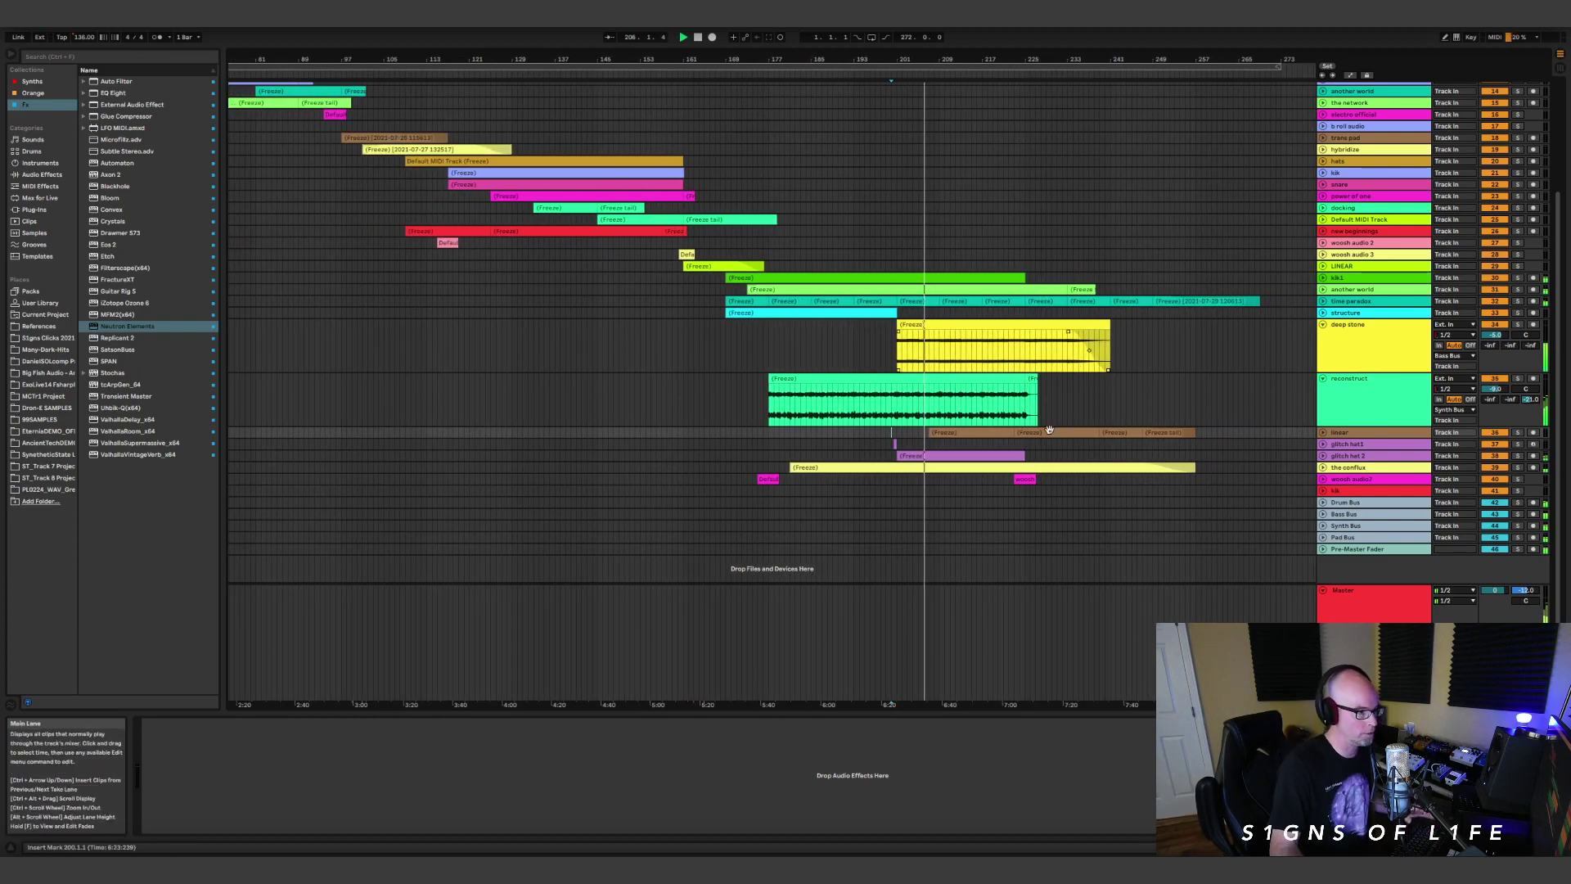
Unfold the time paradox and linear tracks.
click(1324, 302)
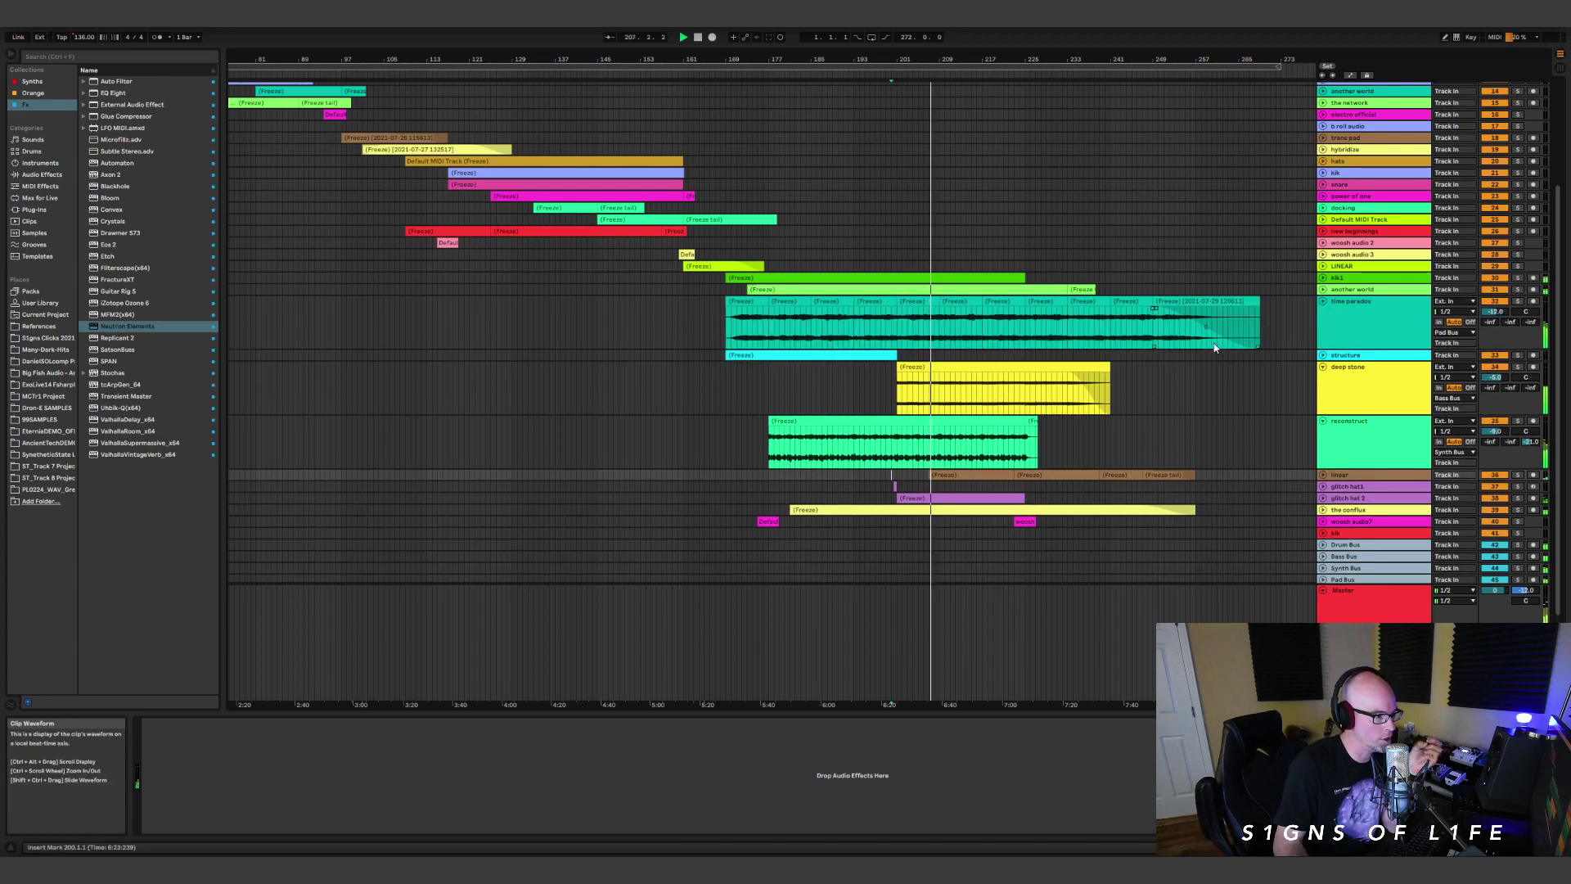
scroll(1192, 316, down, 2)
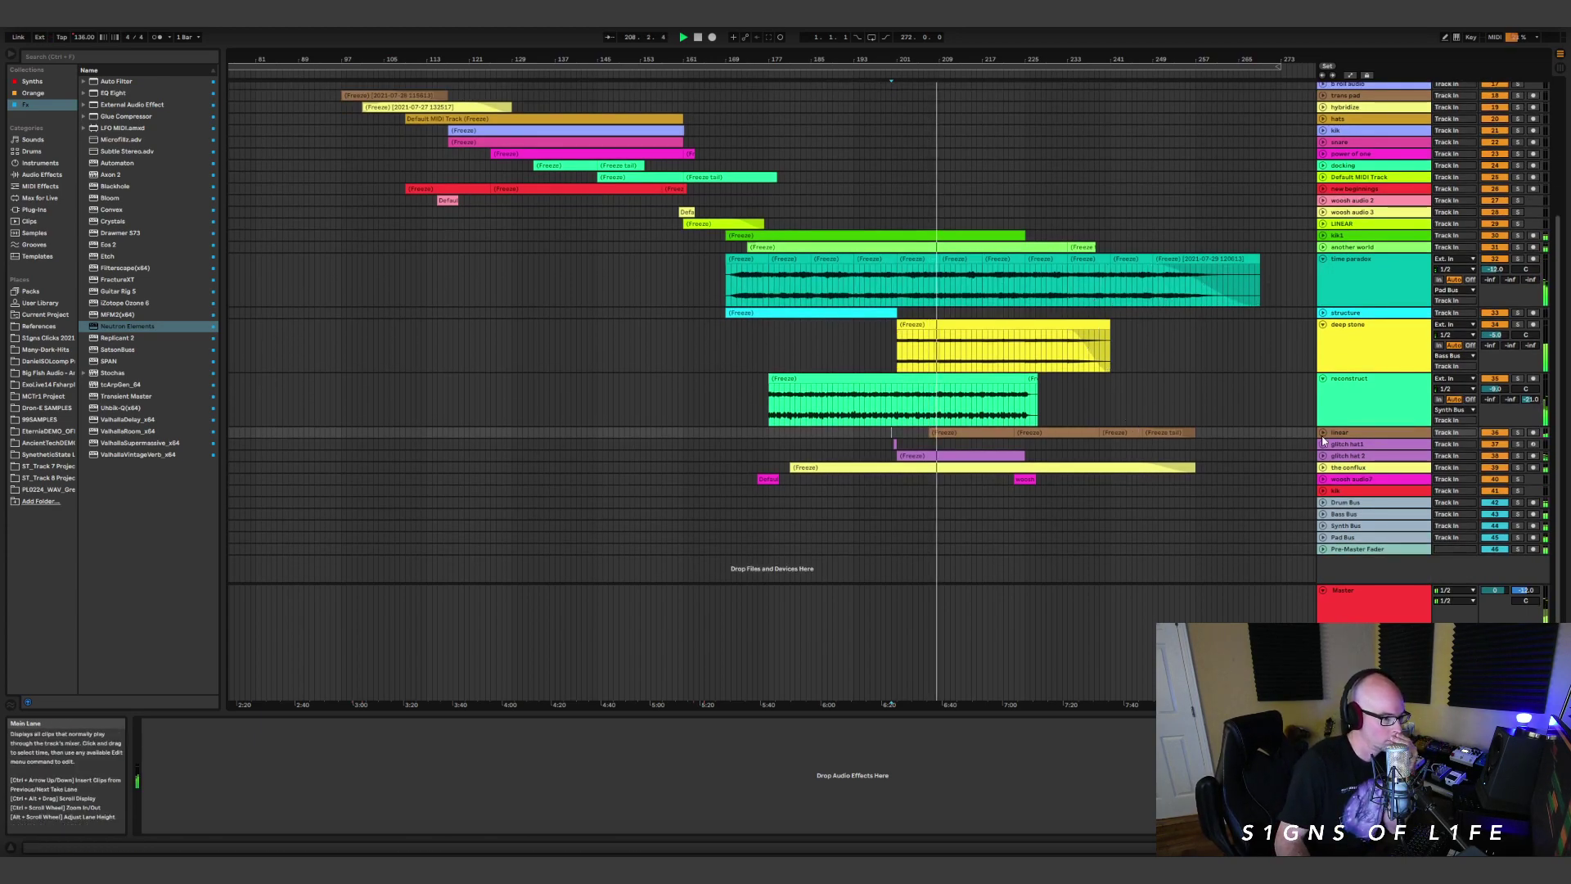
key(Right)
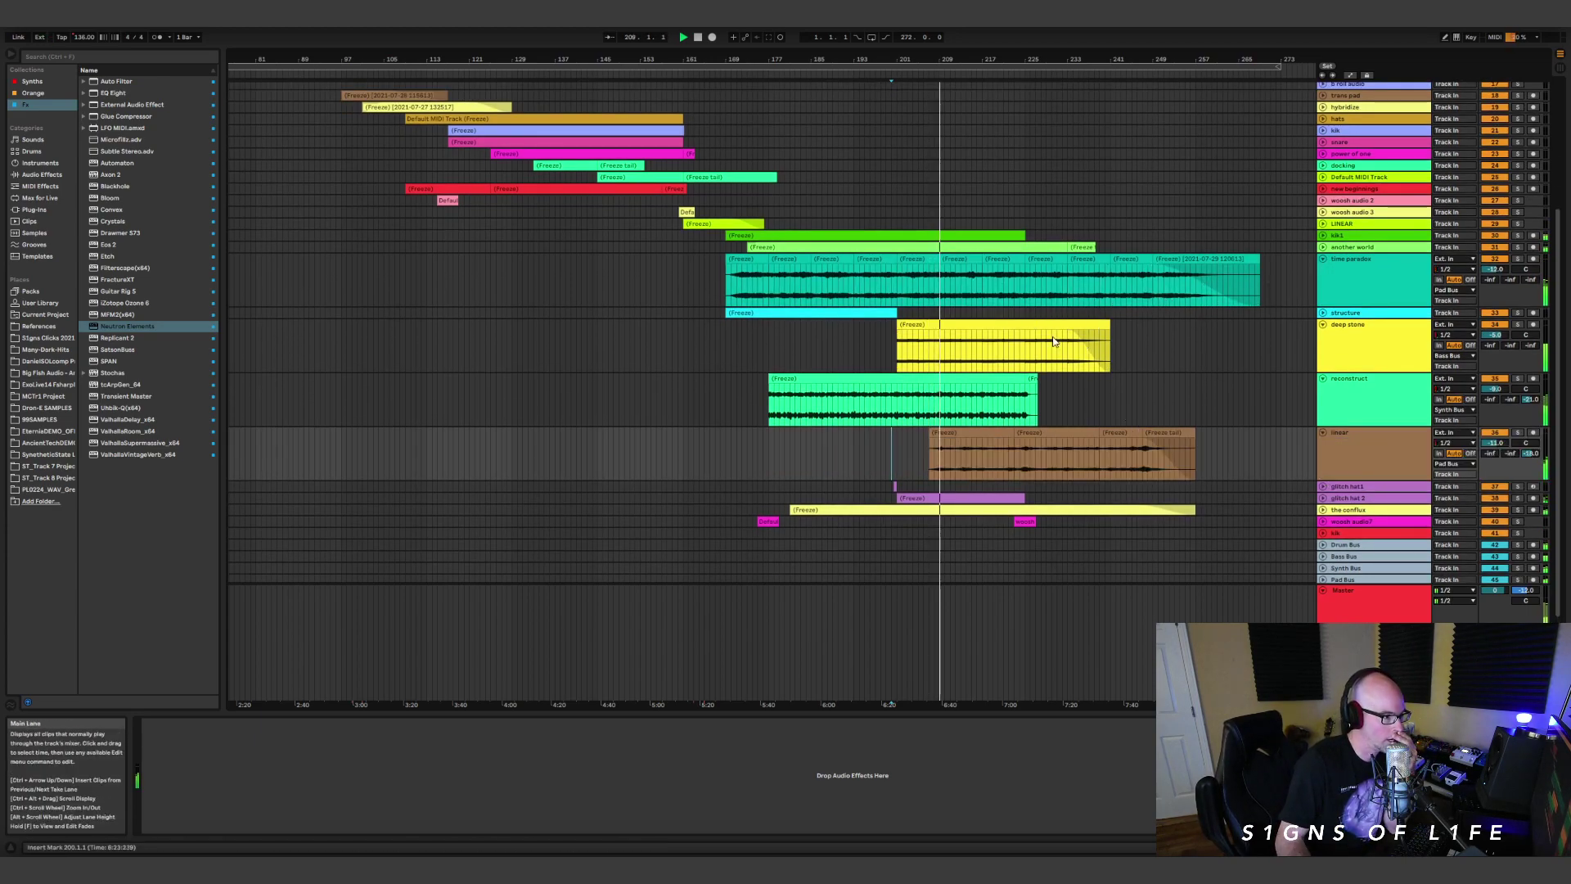
Audition solo on deep stone and time paradox, clear the solo, and show automation envelopes.
click(1518, 325)
click(1518, 260)
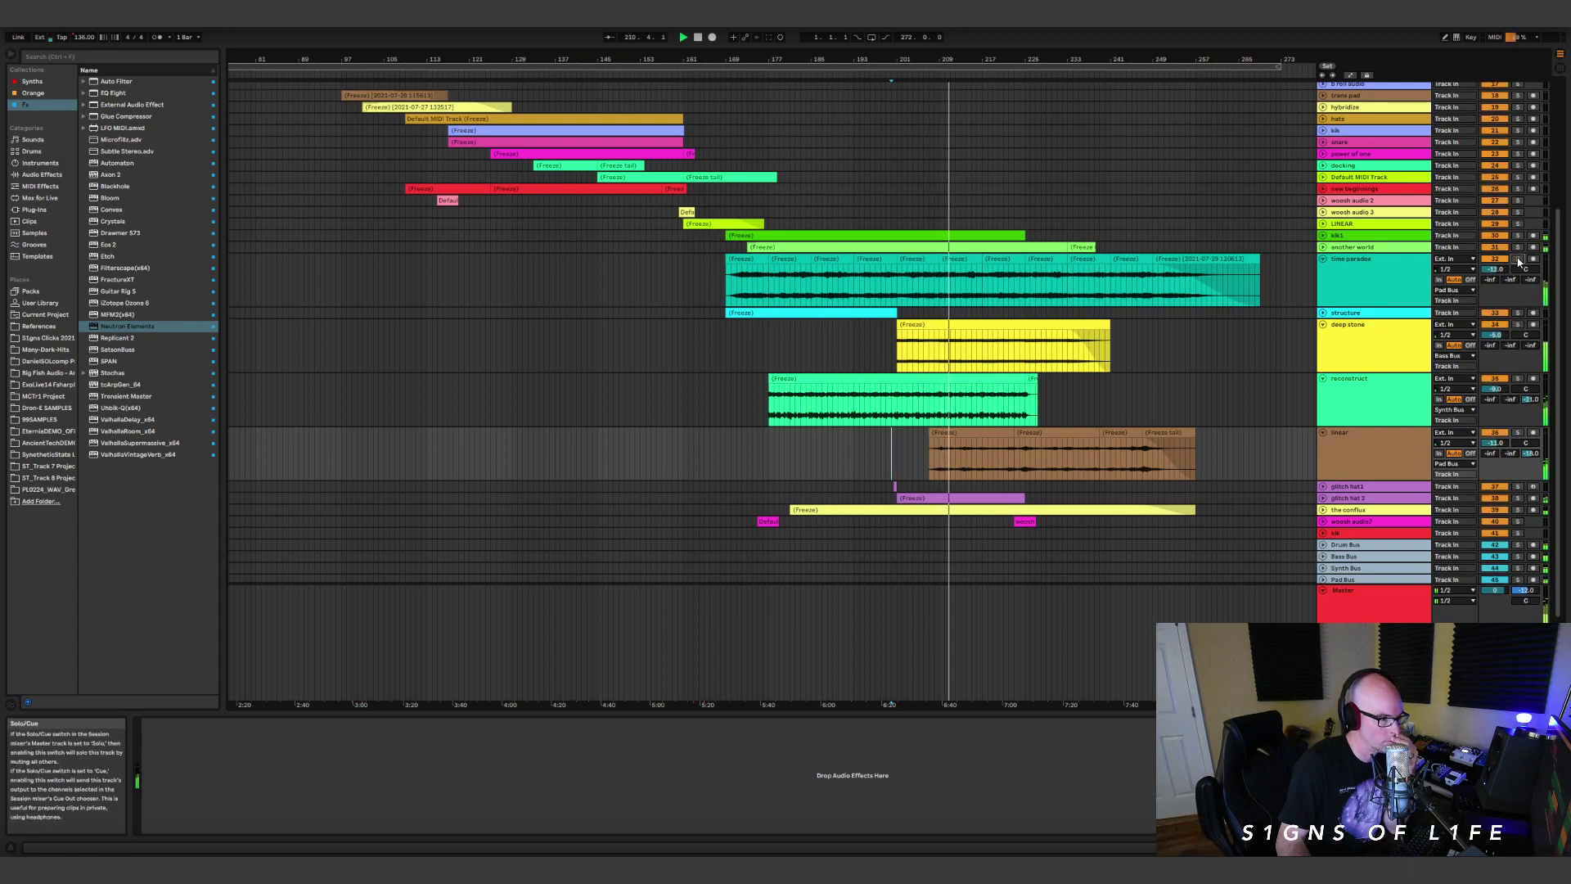
click(1518, 259)
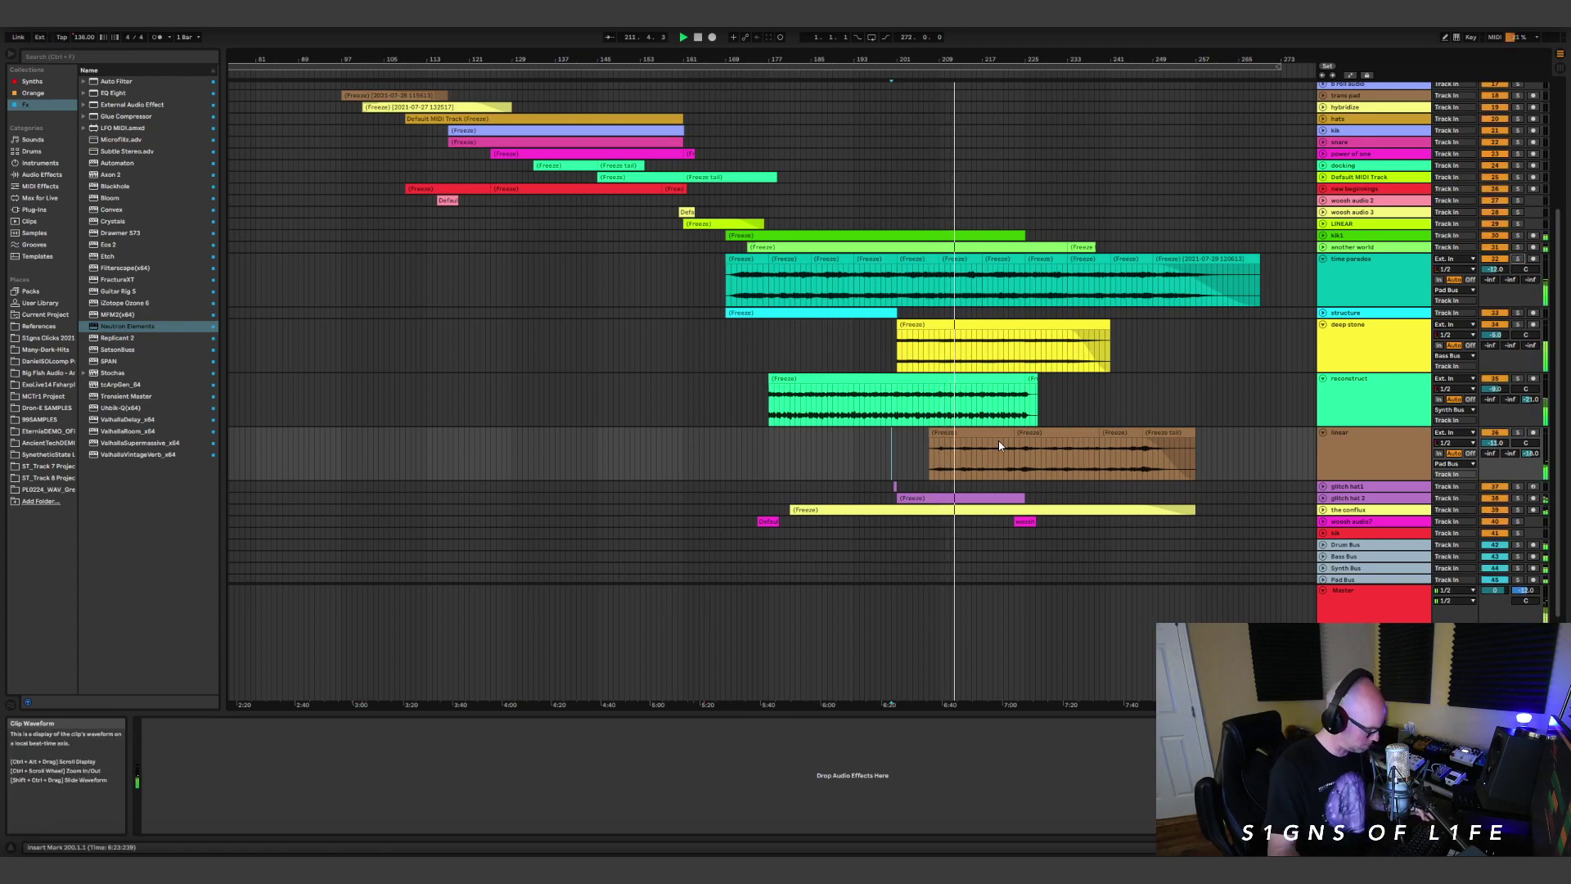
key(a)
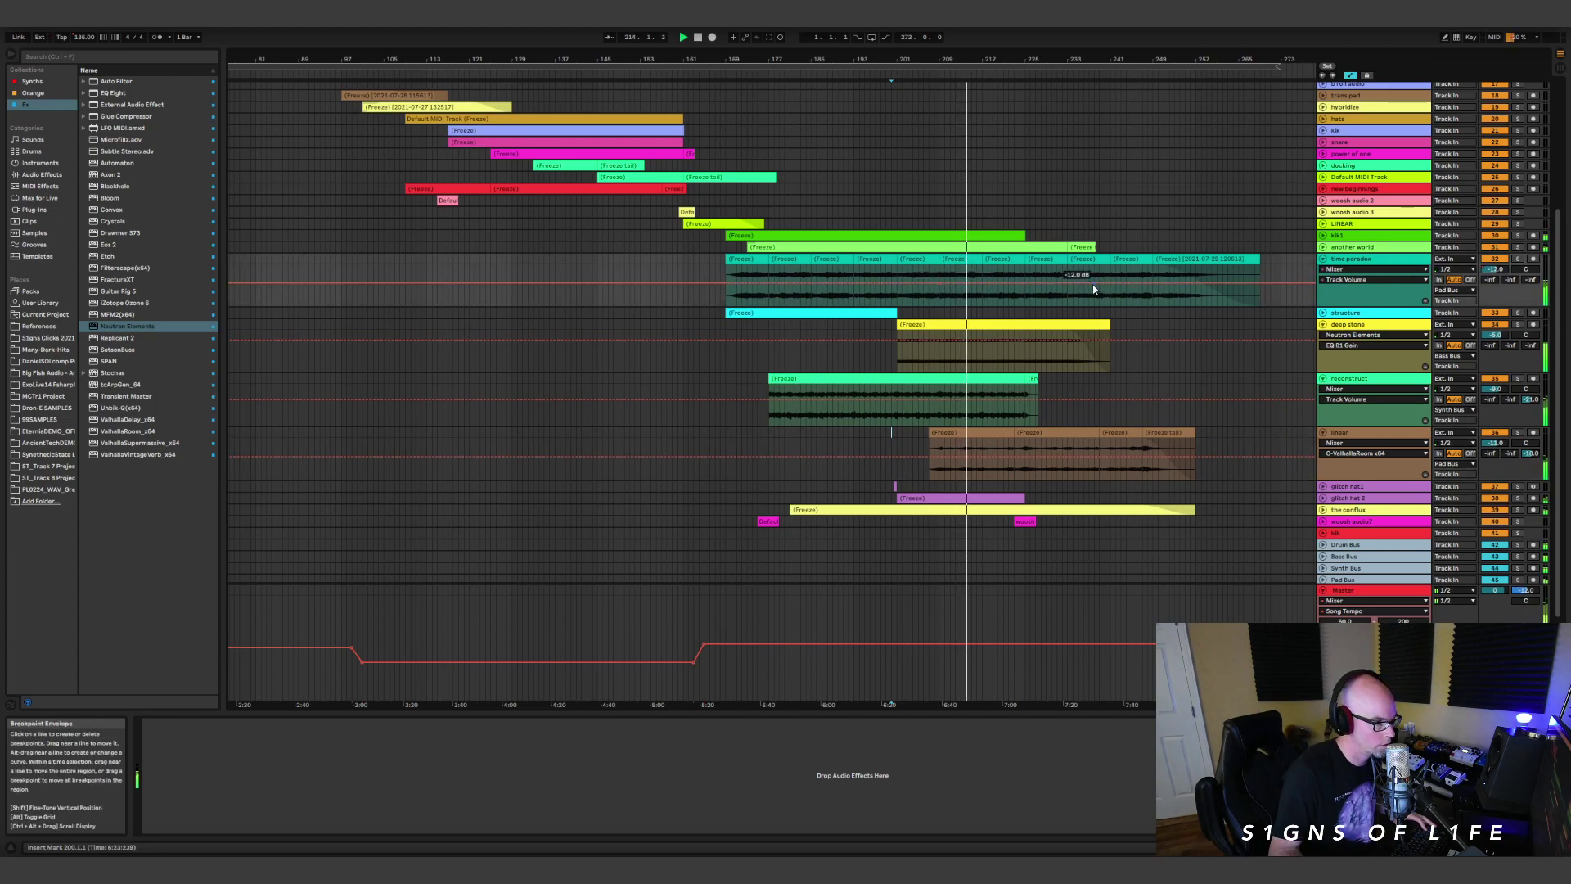
Lower the time paradox Track Volume automation from -12 dB to -18 dB and hide envelopes.
drag(981, 289, 981, 295)
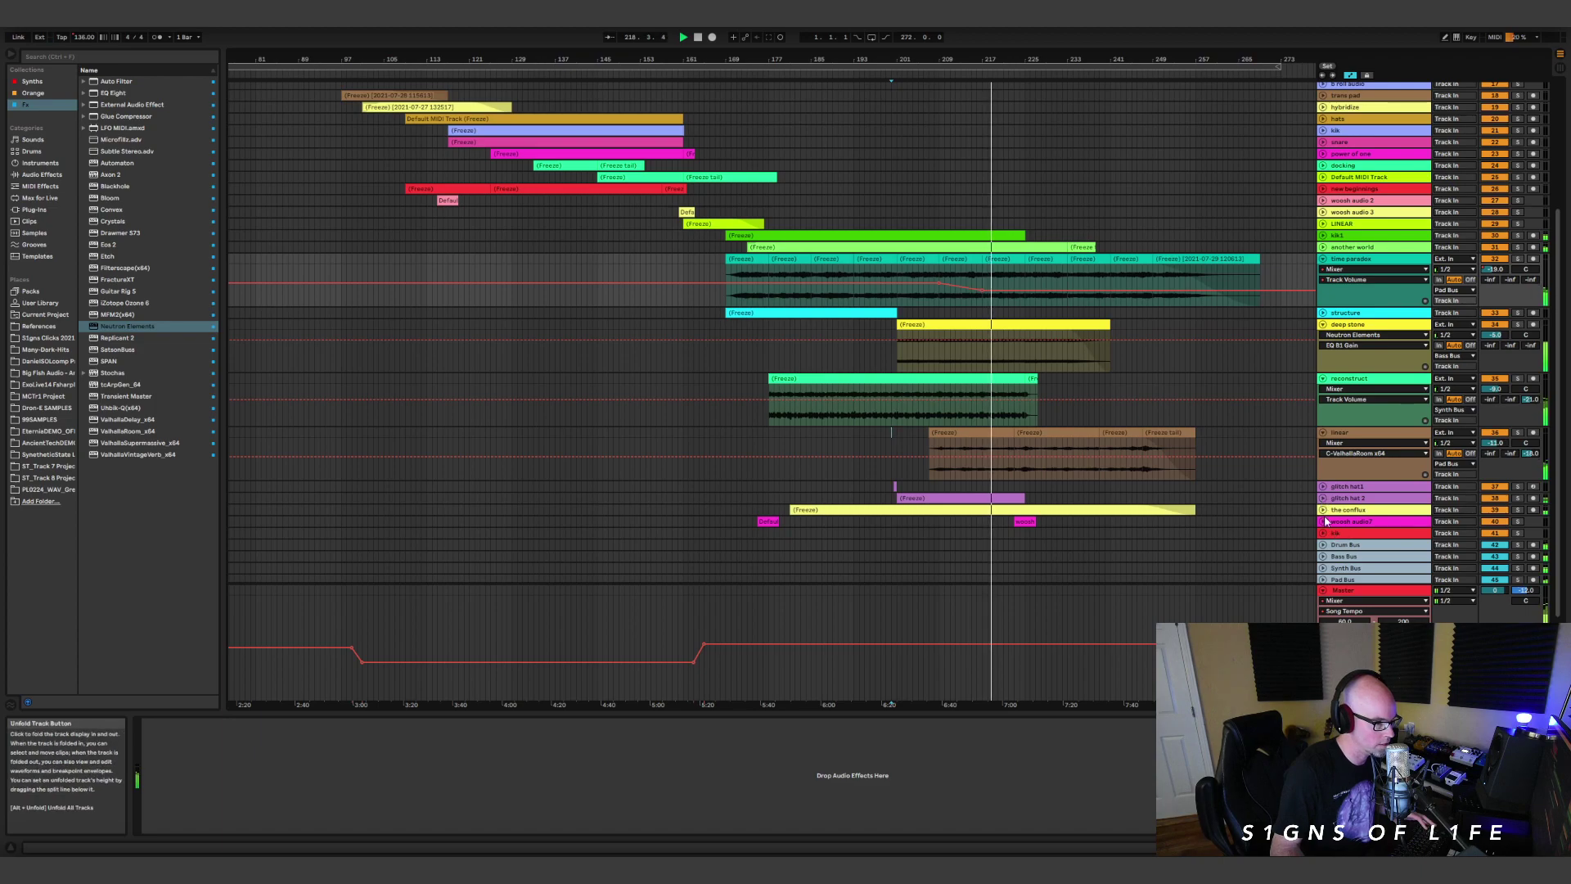
key(a)
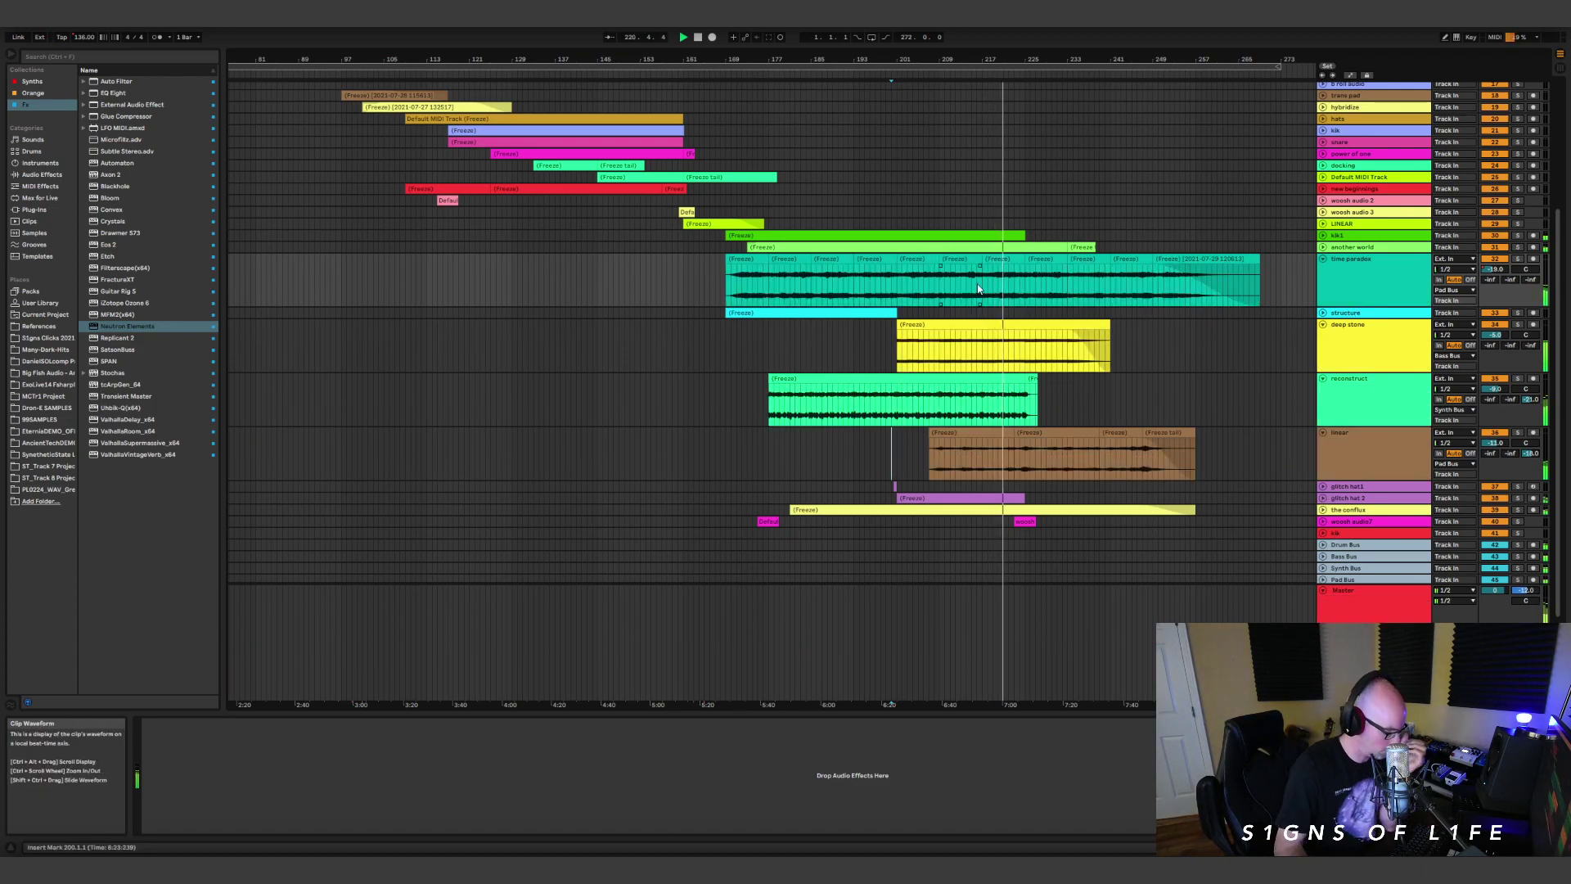
key(a)
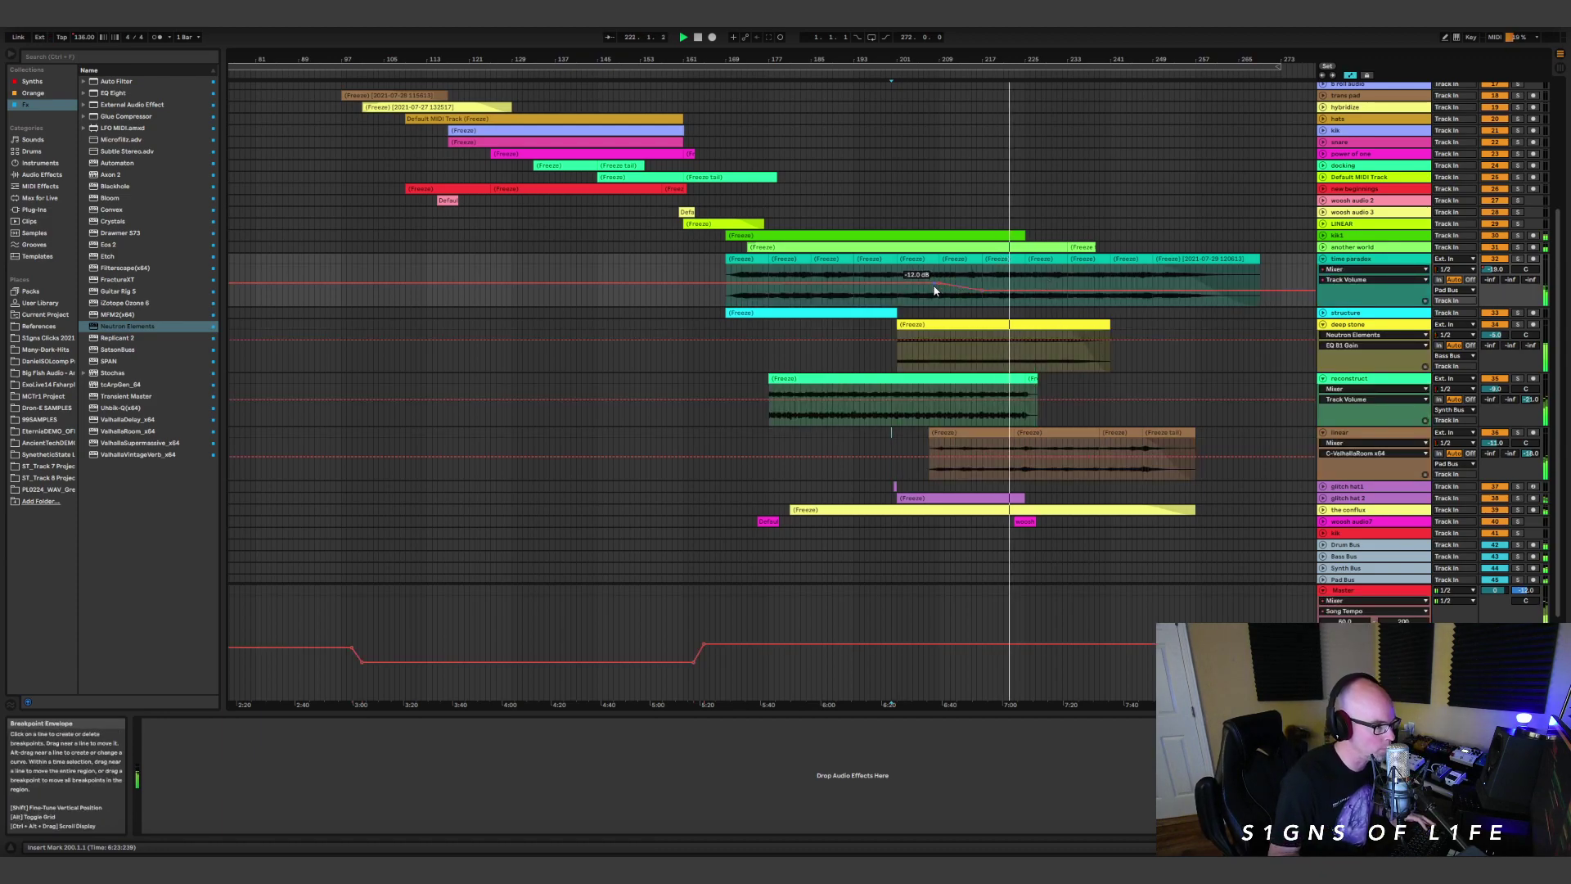
key(a)
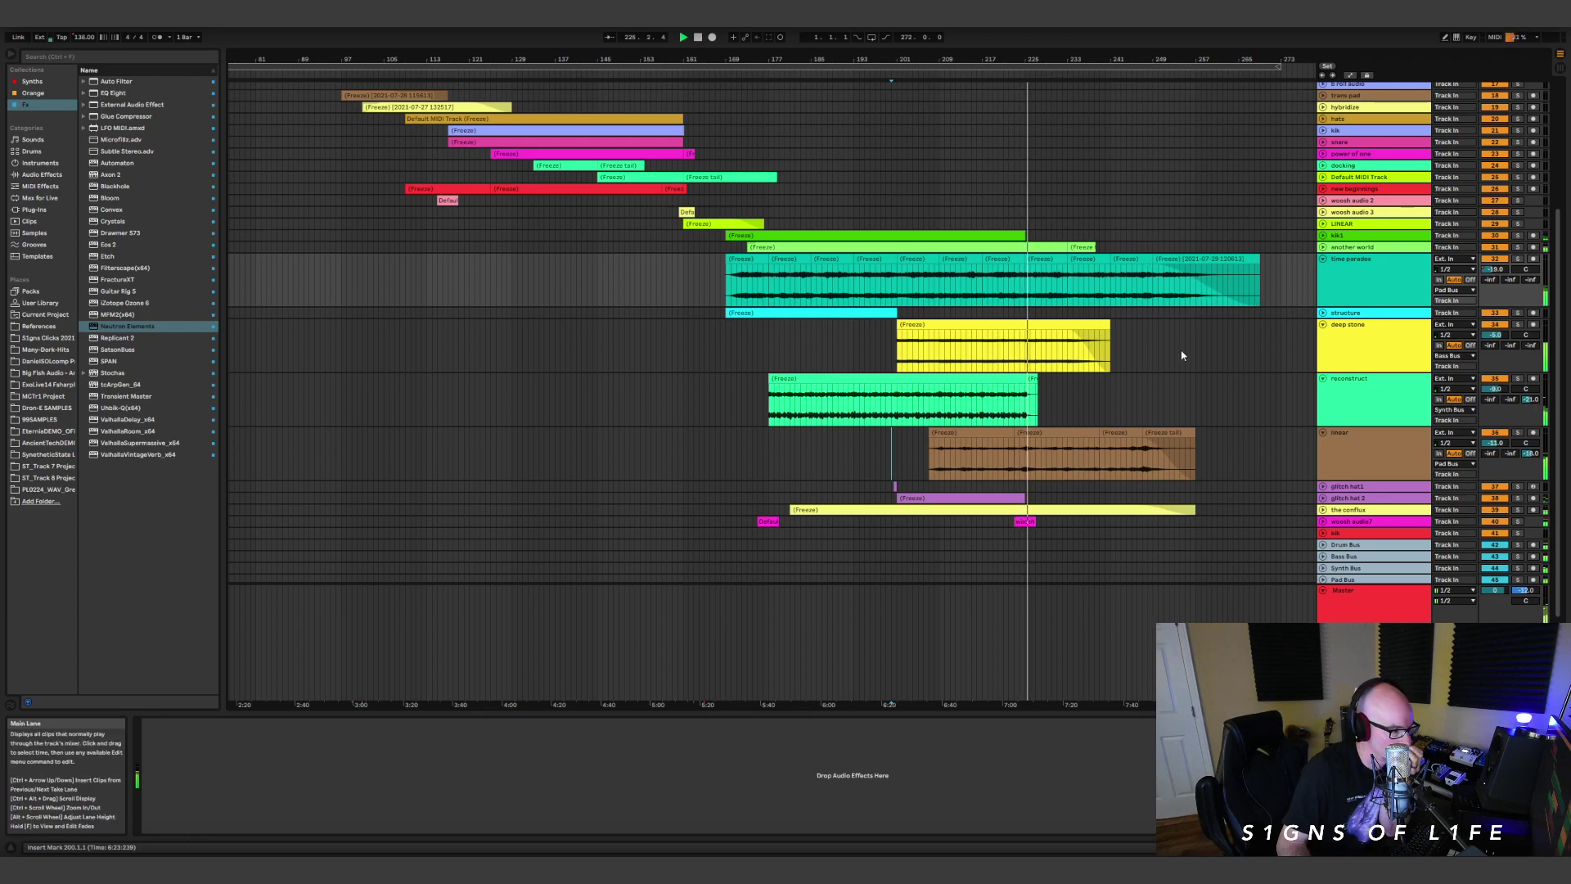
Restart playback from bar 249 to hear the closing bars.
scroll(1180, 353, down, 1)
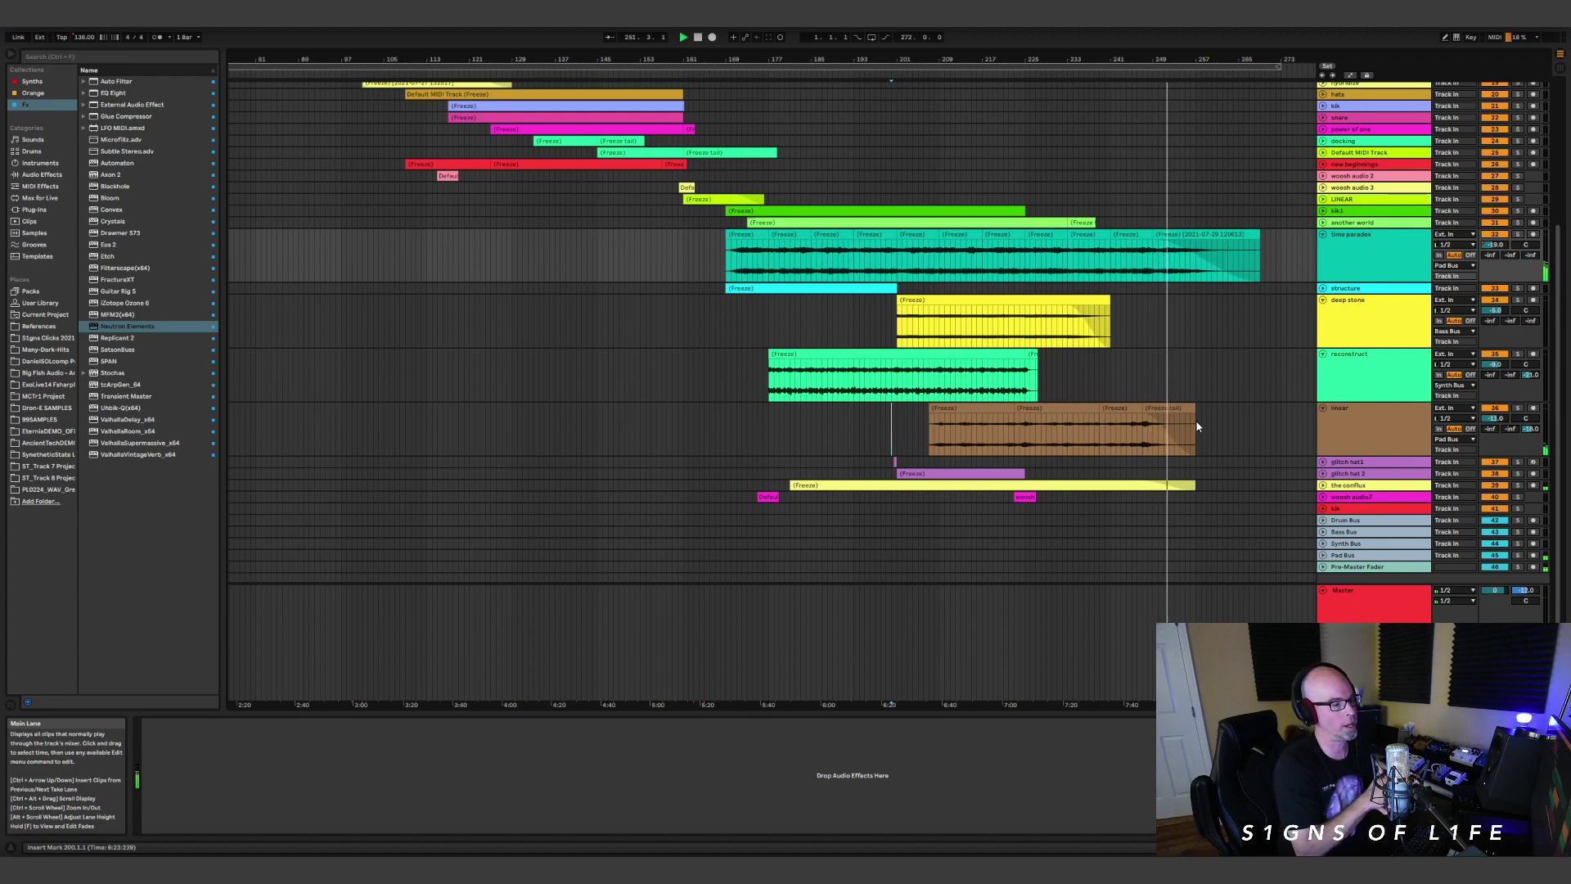
click(1154, 253)
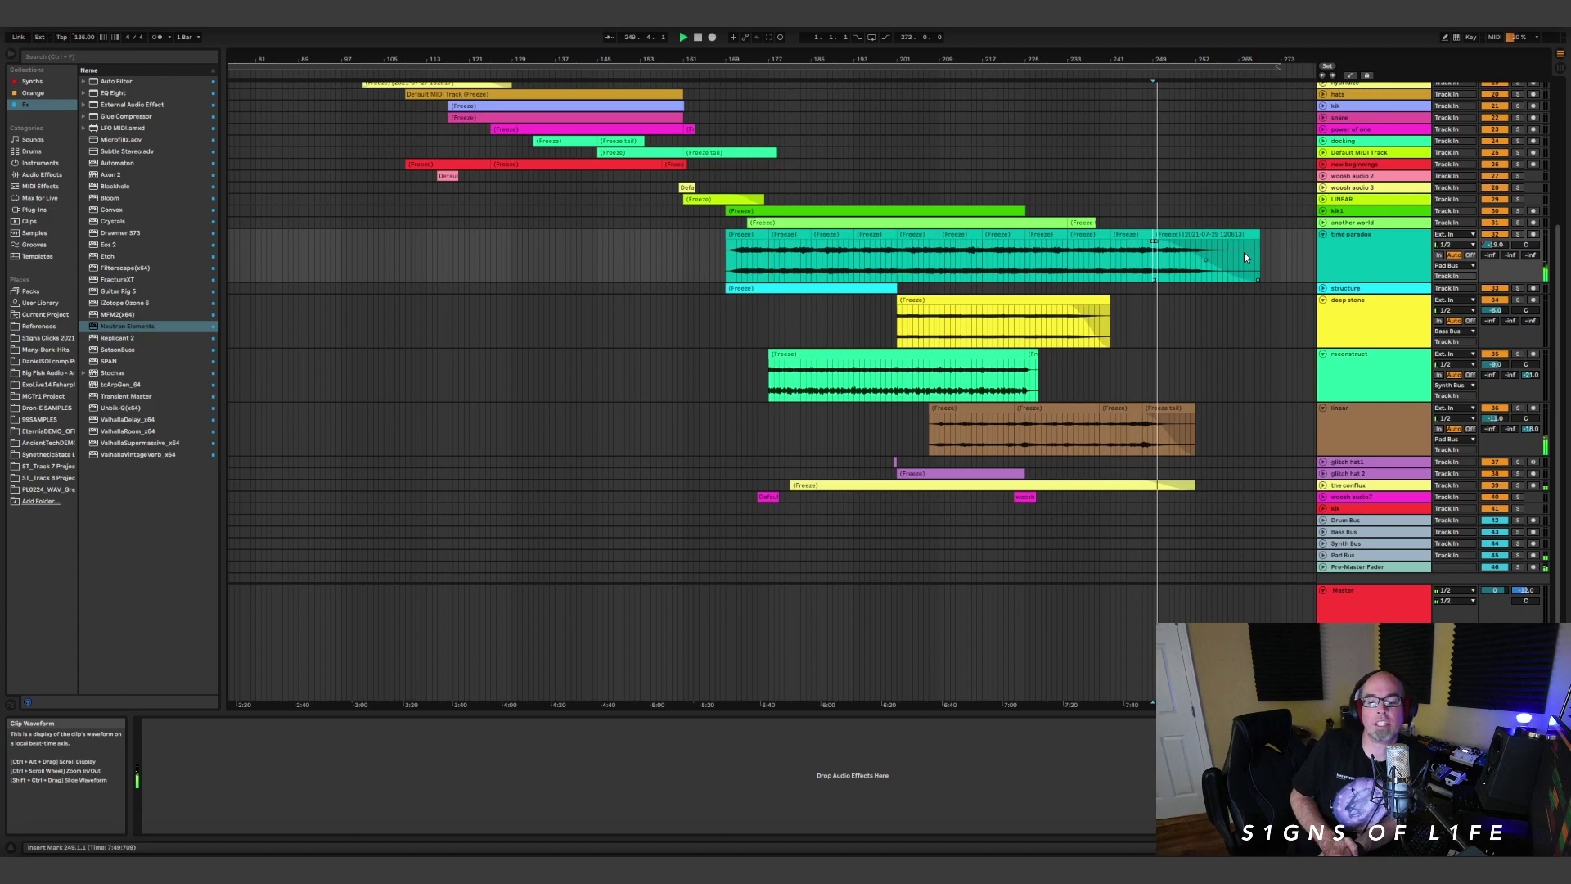